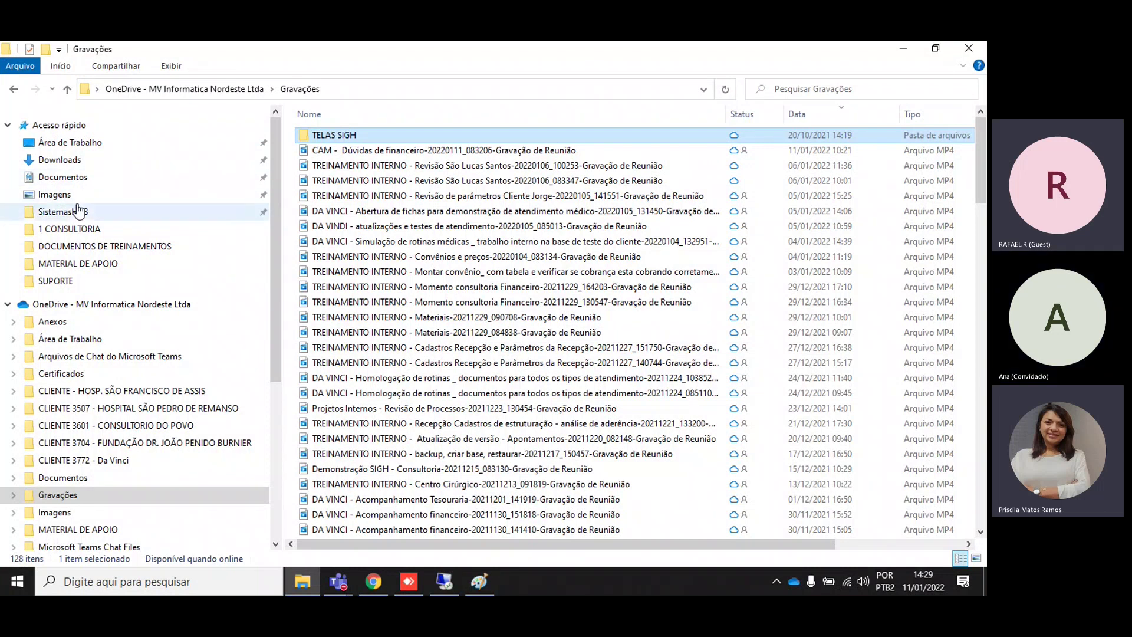
Open the dbConf configuration file in the SistemasHD3 folder.
click(79, 211)
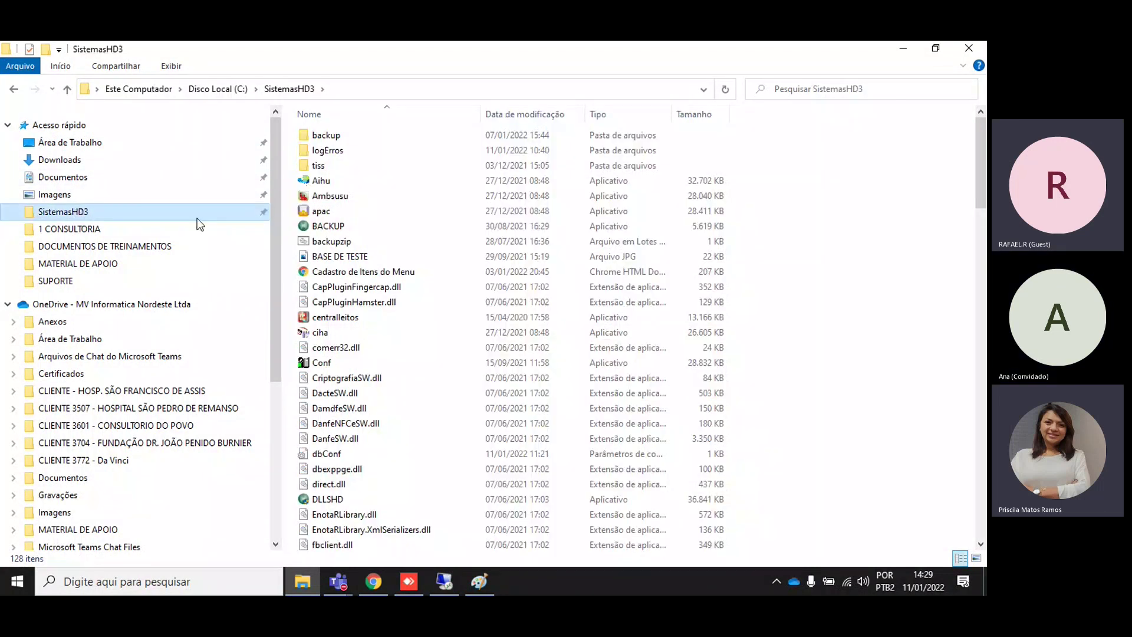
click(327, 365)
double_click(327, 455)
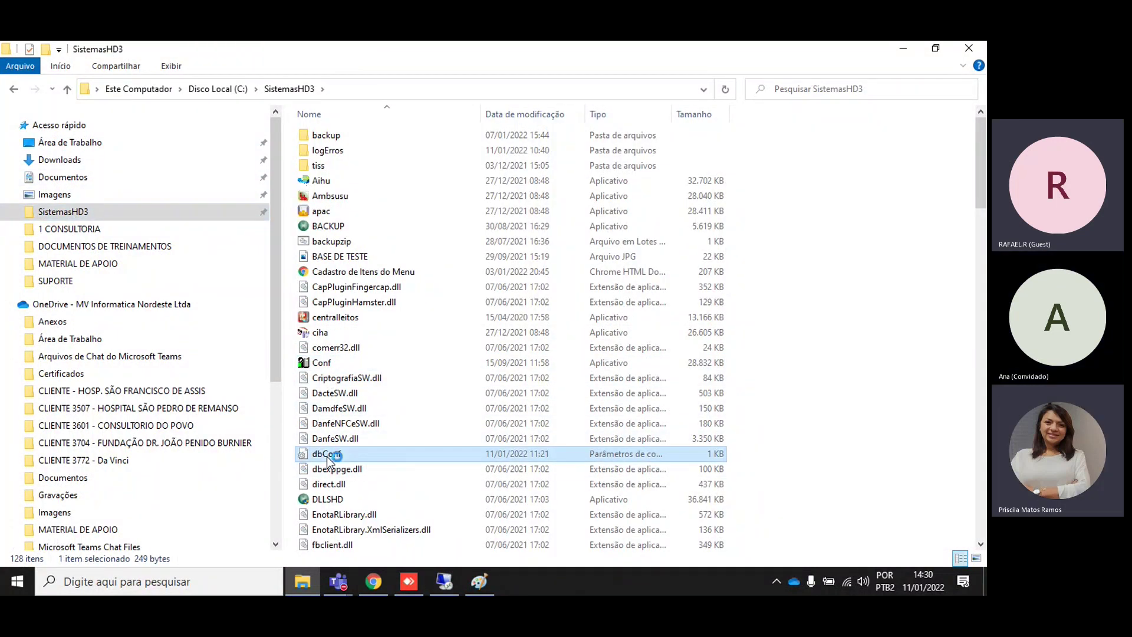
Comment out database=bd3507, activate database=bd3363, and save dbConf.
click(455, 216)
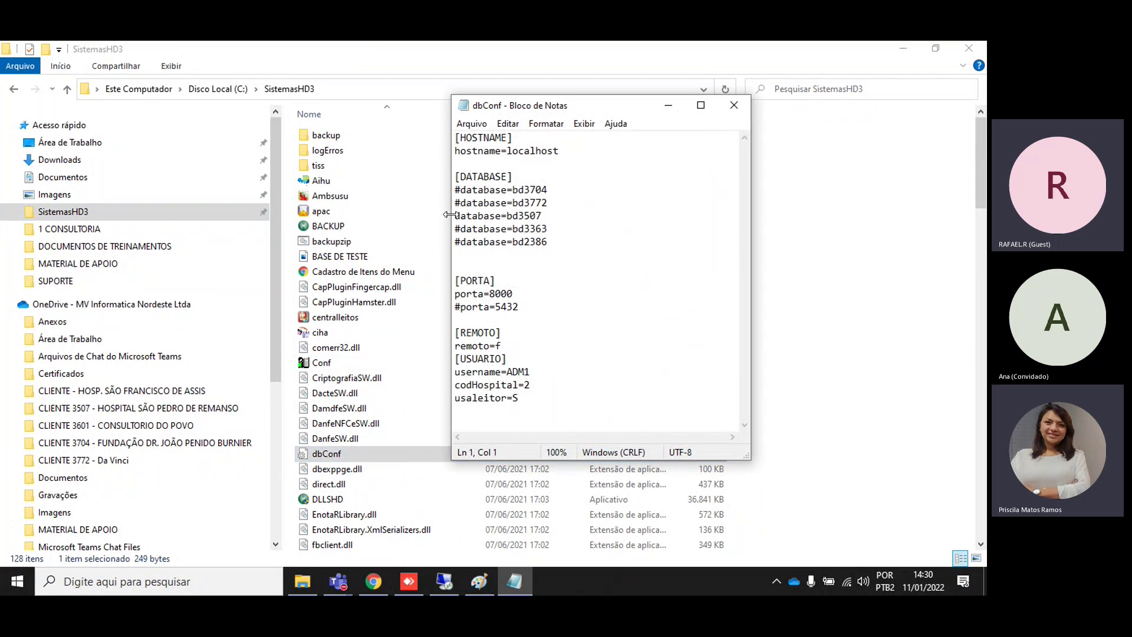
text(#)
key(Down)
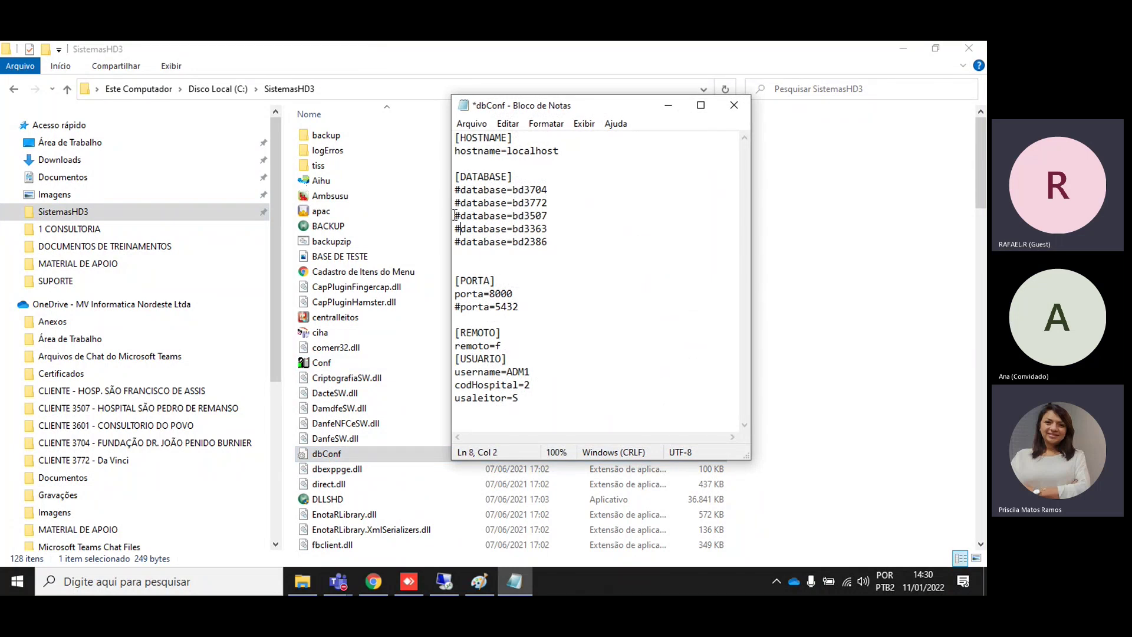
click(455, 229)
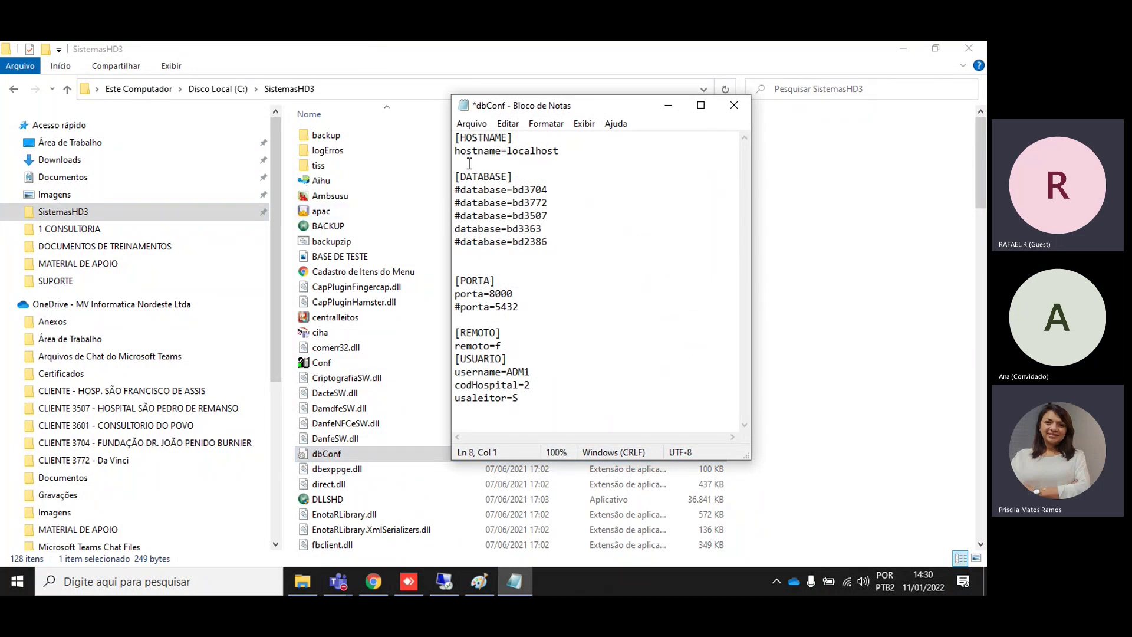
click(472, 124)
click(487, 187)
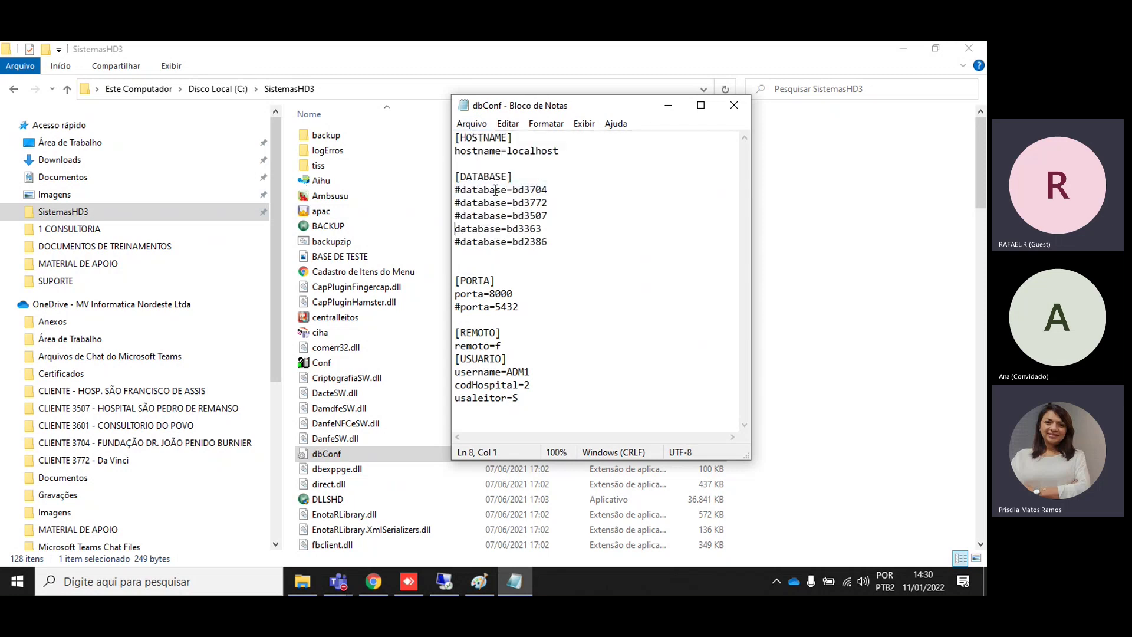
click(734, 105)
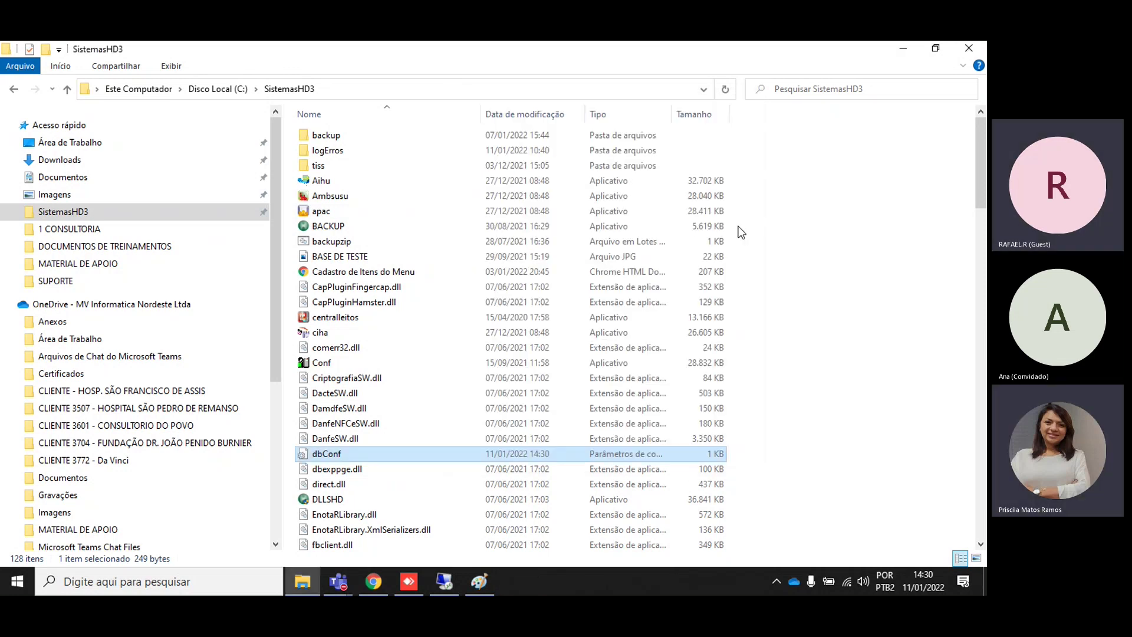
Find the Sigh application in SistemasHD3 by typing 'sig' and launch it.
click(295, 575)
click(295, 575)
text(sig)
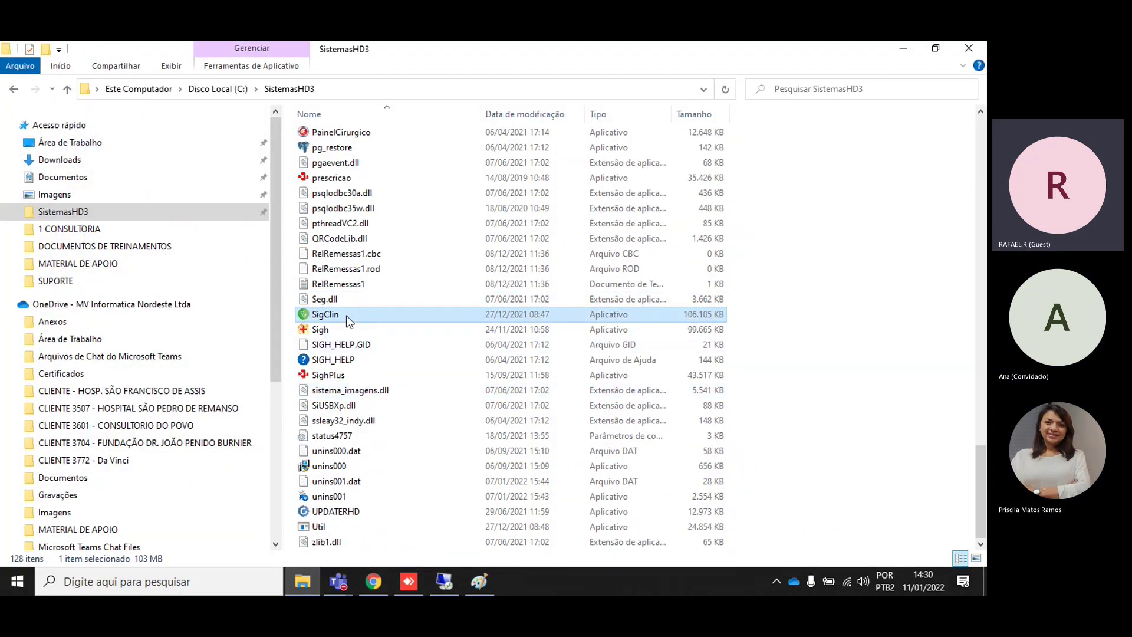
click(330, 339)
click(331, 329)
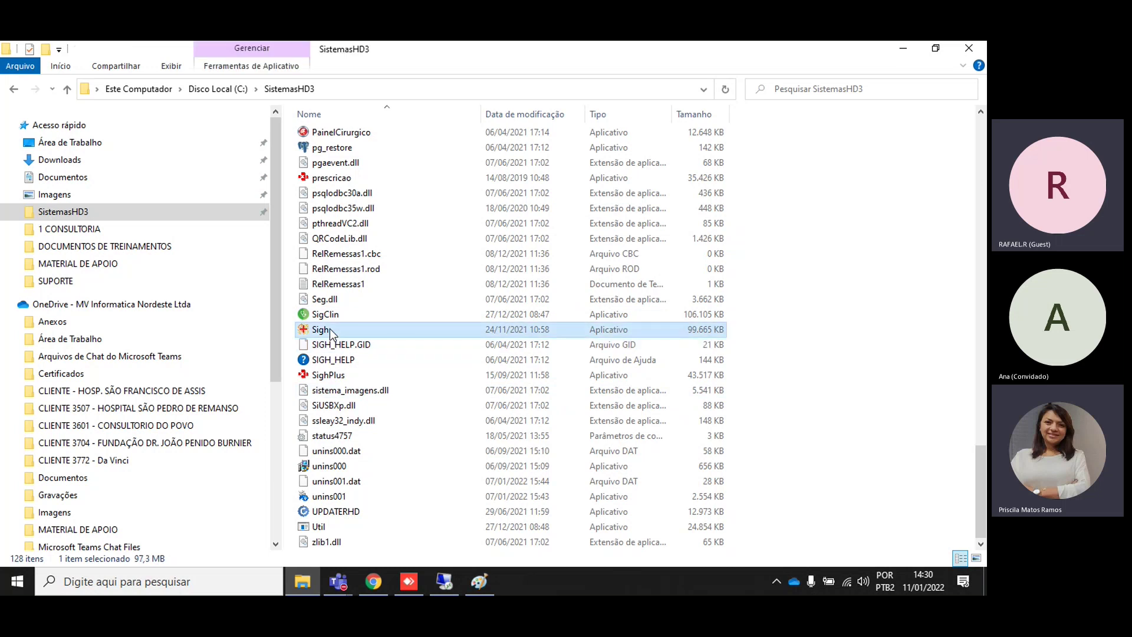
double_click(330, 329)
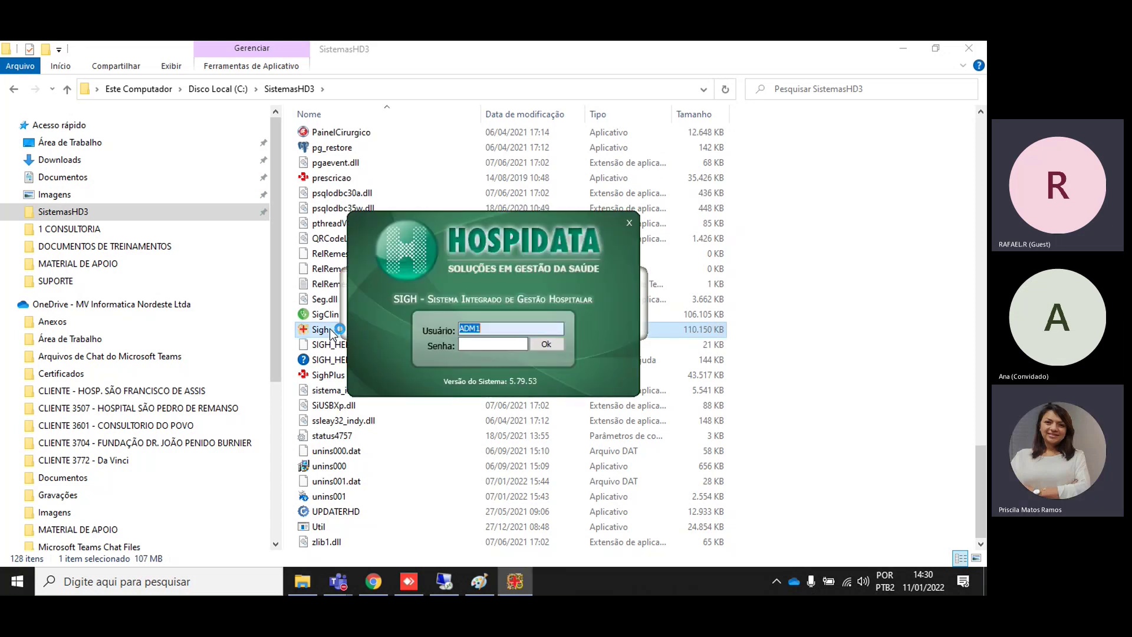
Try logging in with a test password and dismiss the invalid-user warning.
click(489, 346)
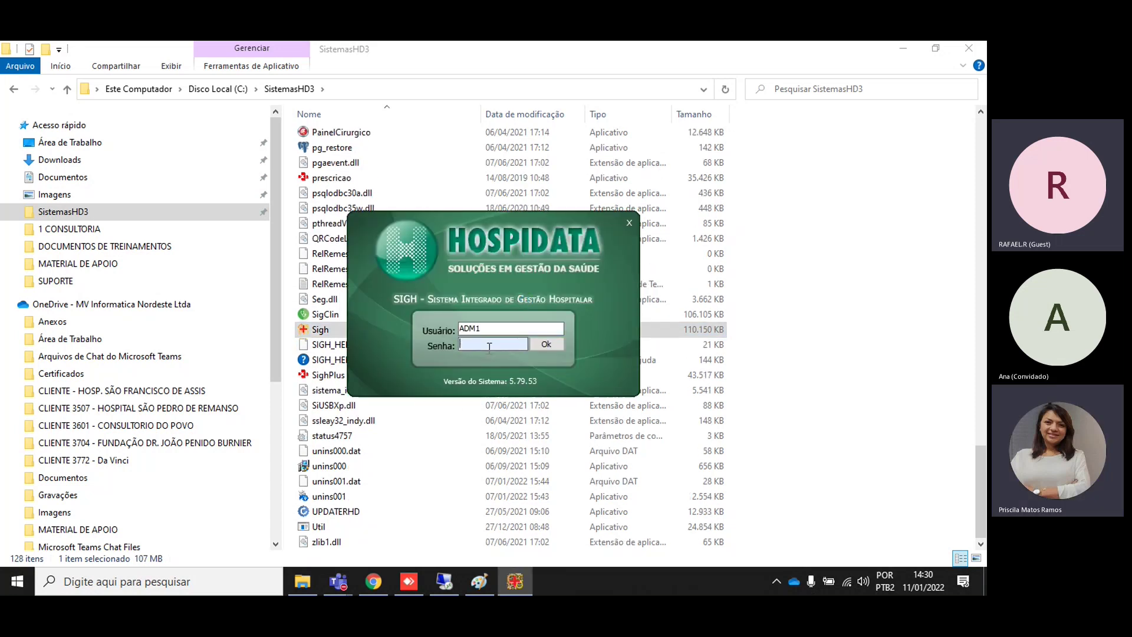
text(1)
click(540, 348)
click(541, 354)
Log in with the consultant username and its password.
text(co)
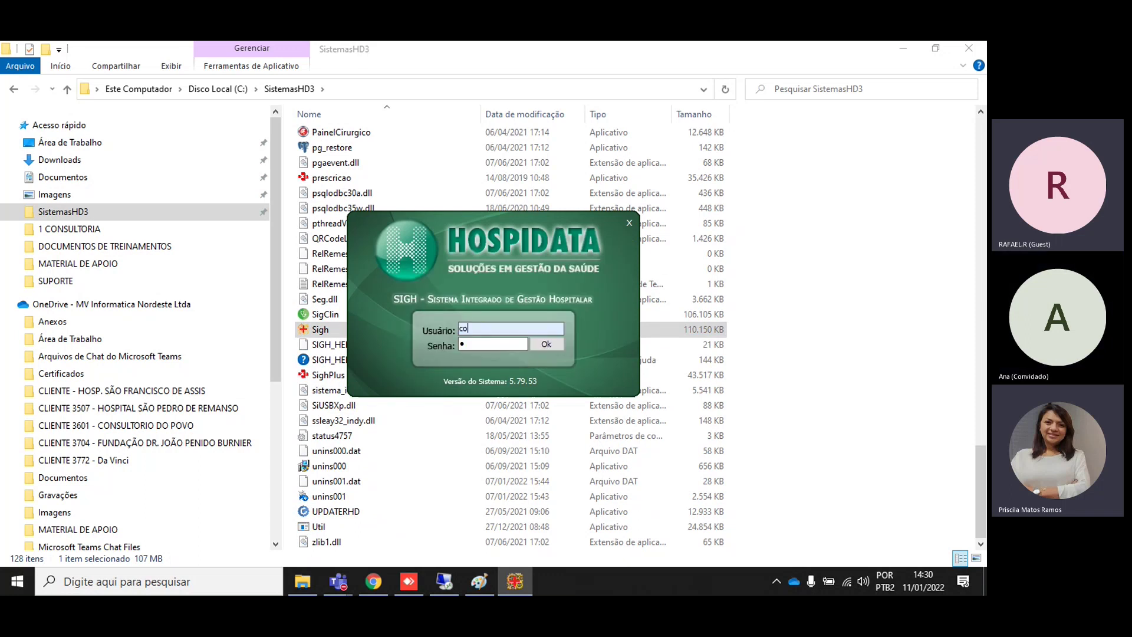
text(nsultormv)
key(Tab)
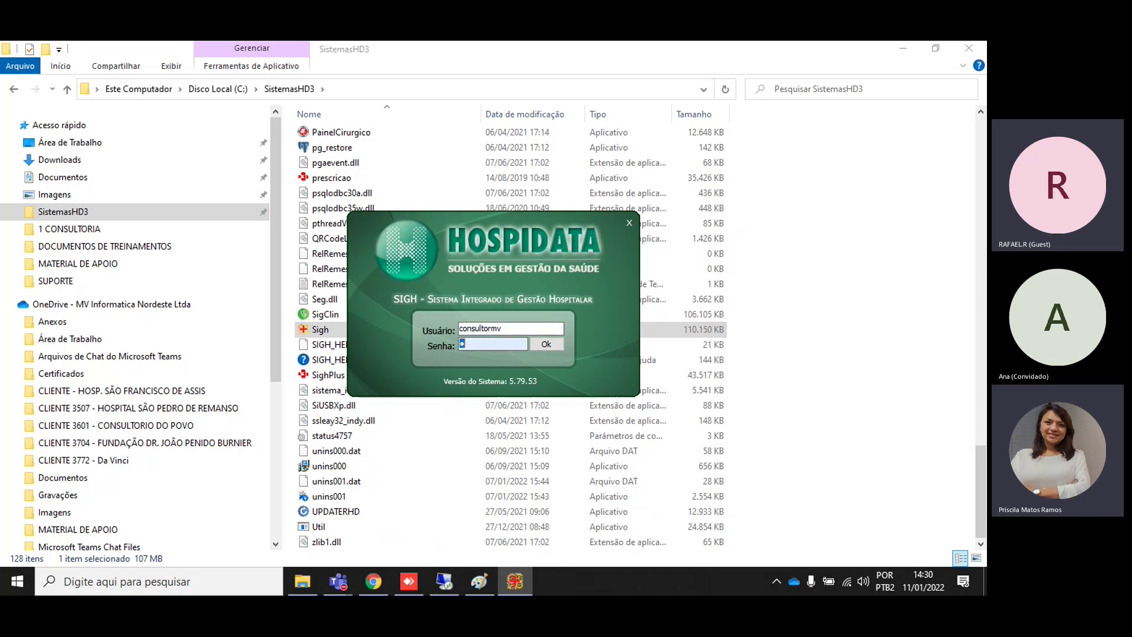
text(********)
click(539, 348)
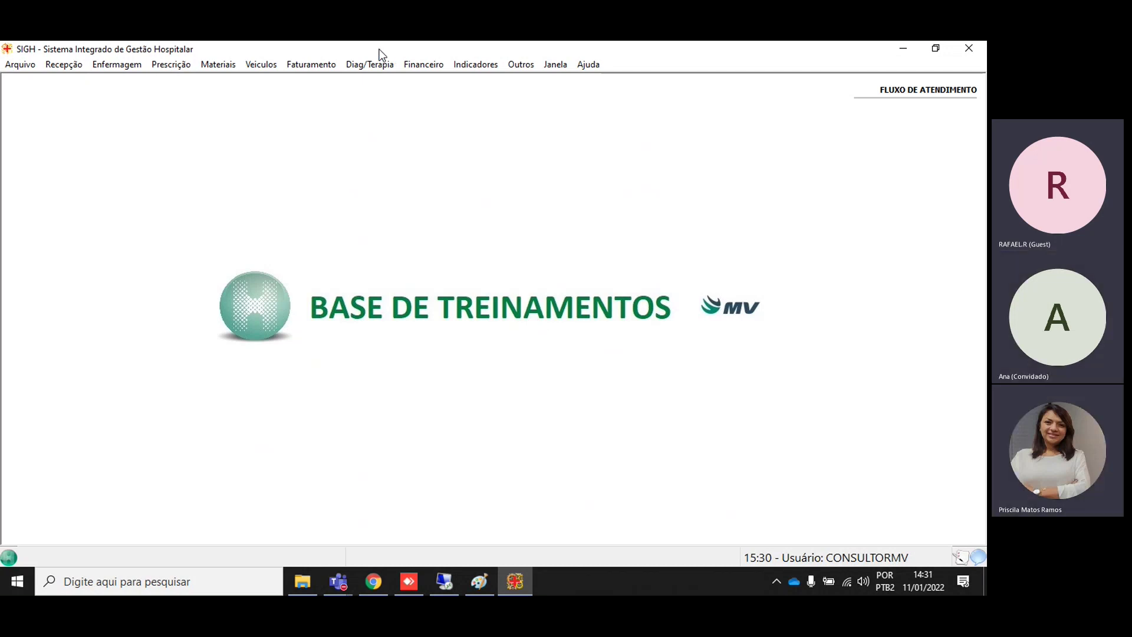
Choose Contas a Receber from the Financeiro menu.
click(429, 65)
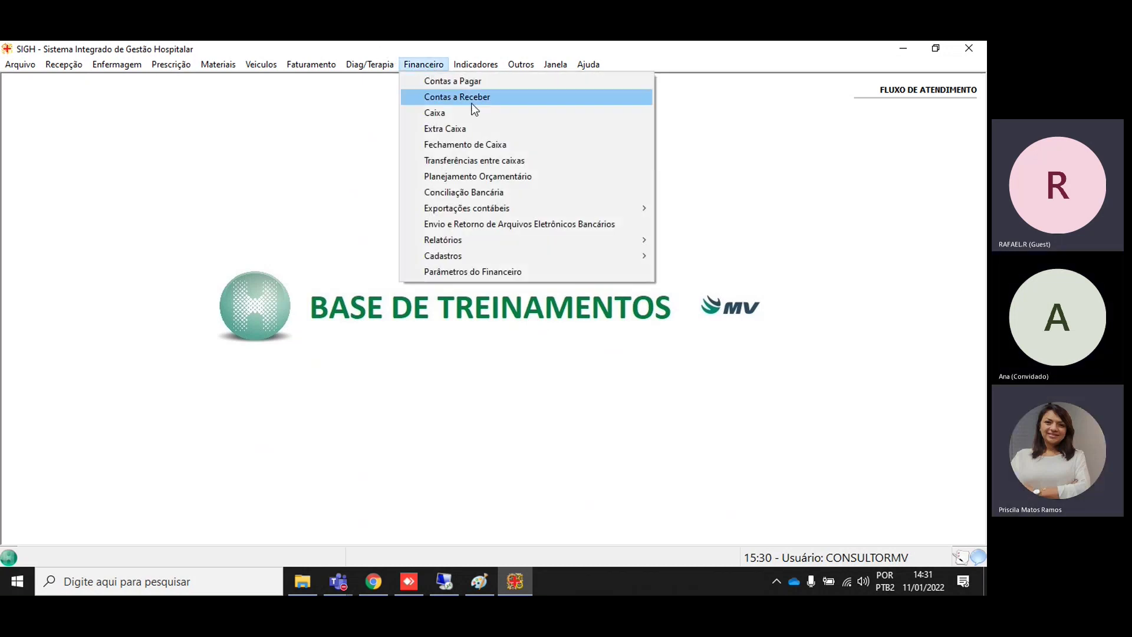
key(Right)
mouse_move(419, 68)
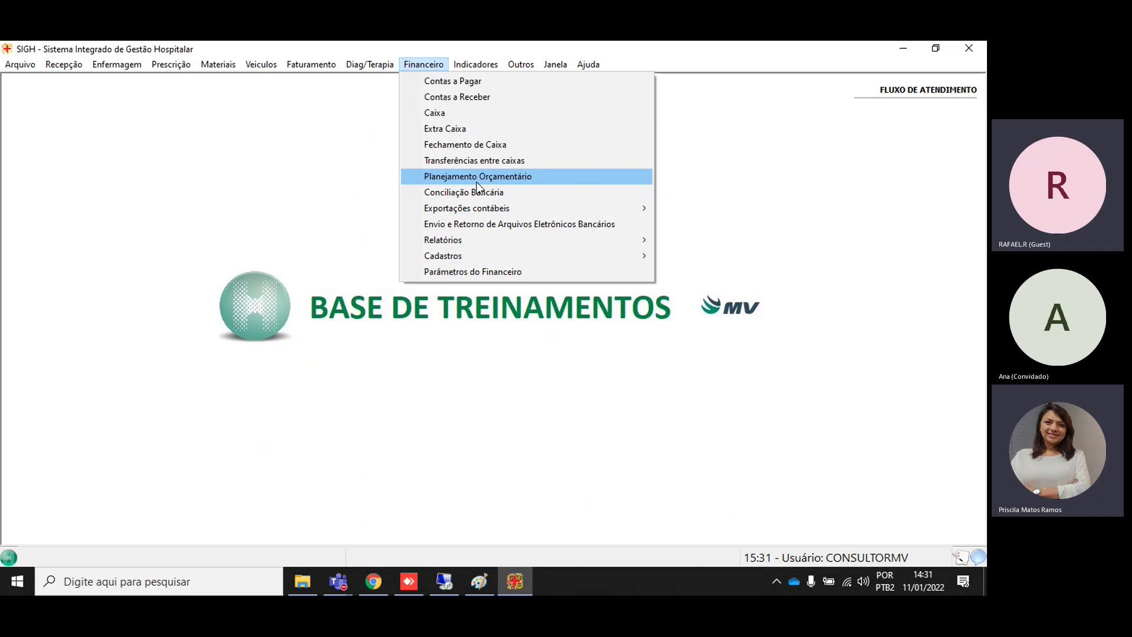
click(802, 198)
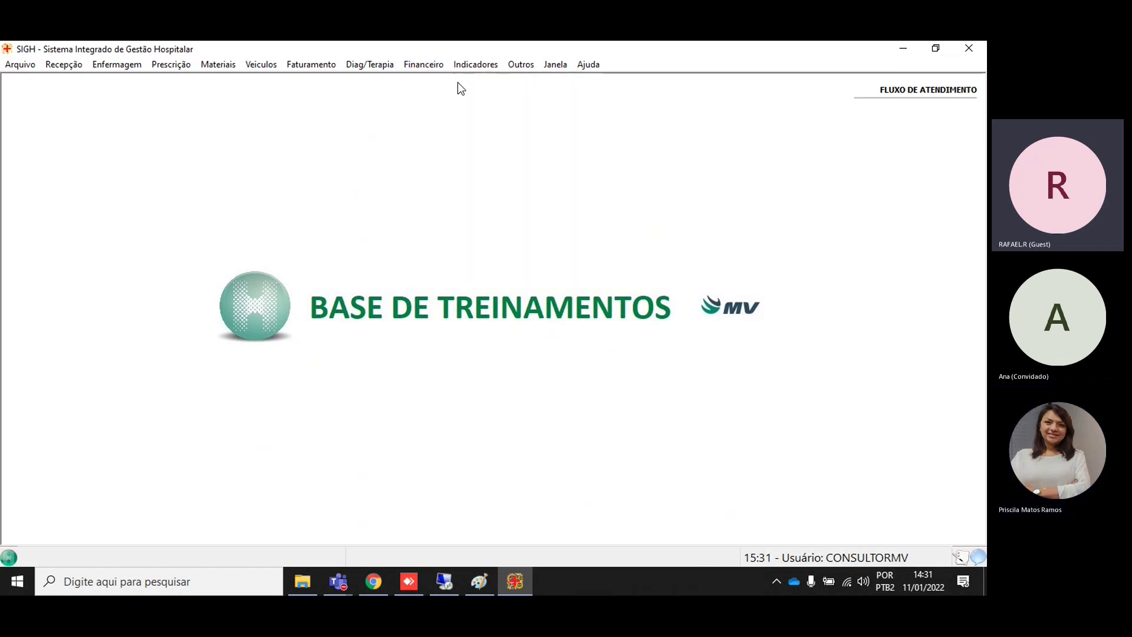
click(427, 65)
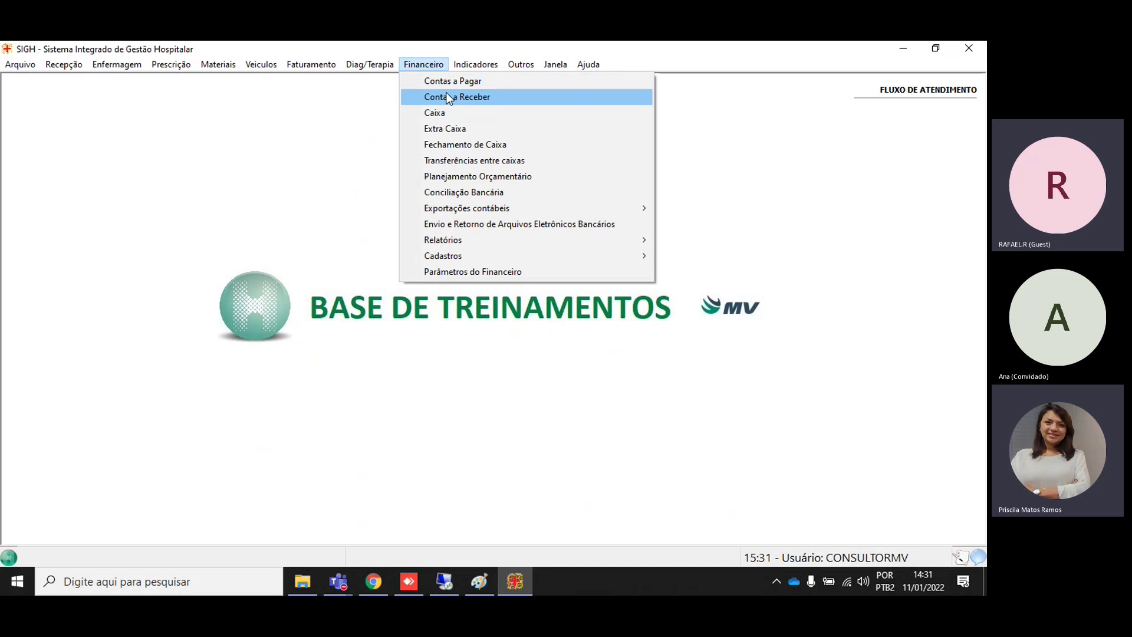
click(446, 94)
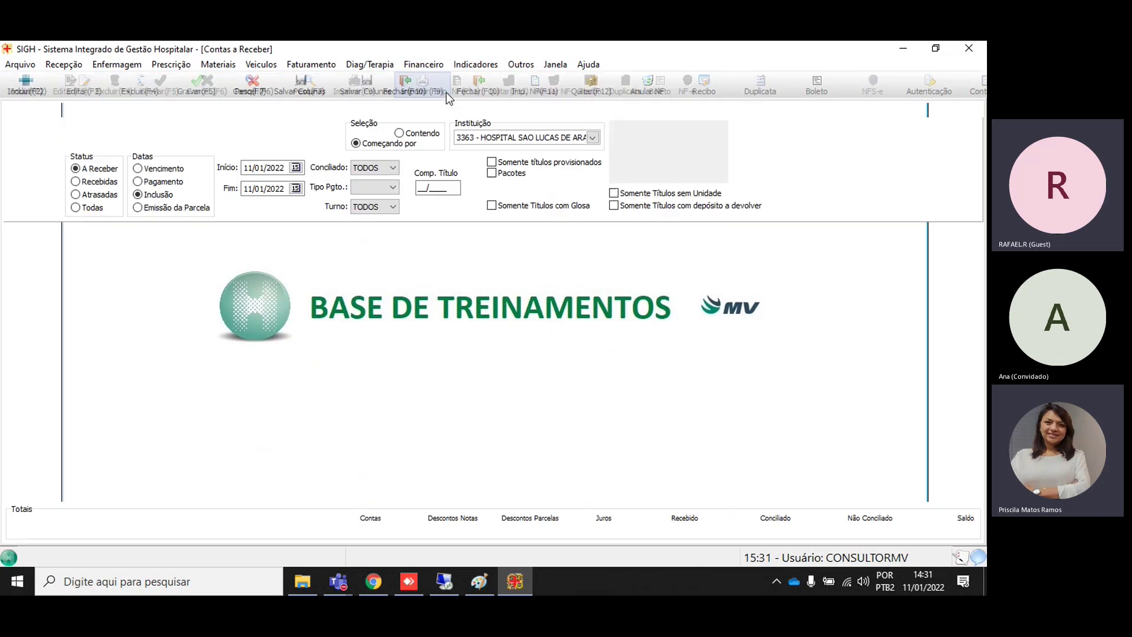
Search receivables of all natures and statuses included from 11/10/2021 to 11/01/2022.
click(42, 206)
click(94, 209)
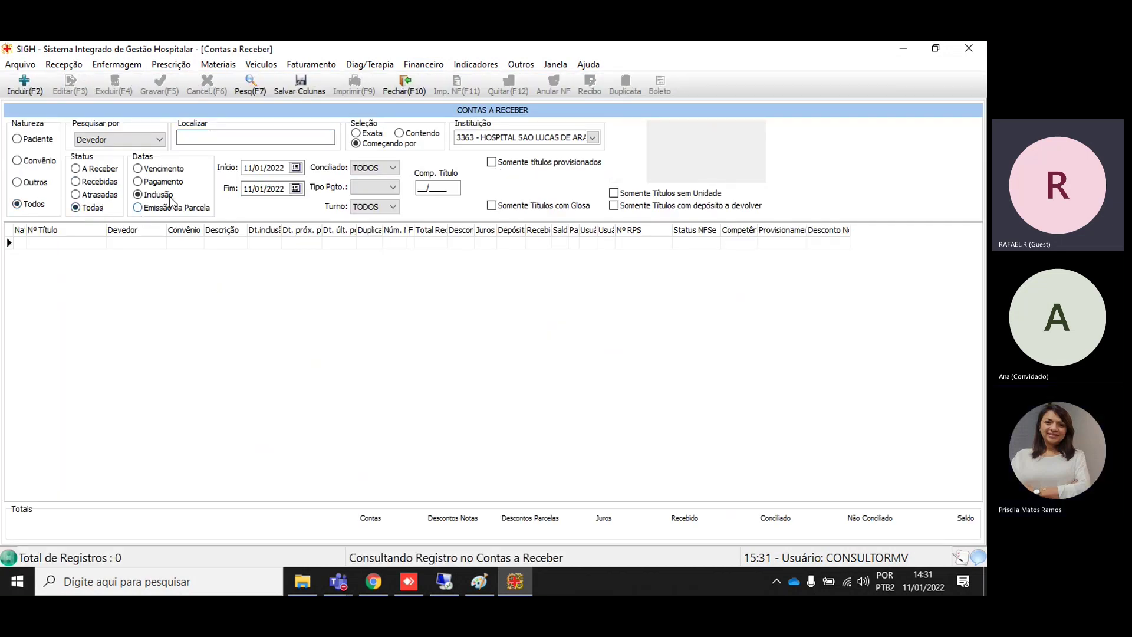
click(295, 167)
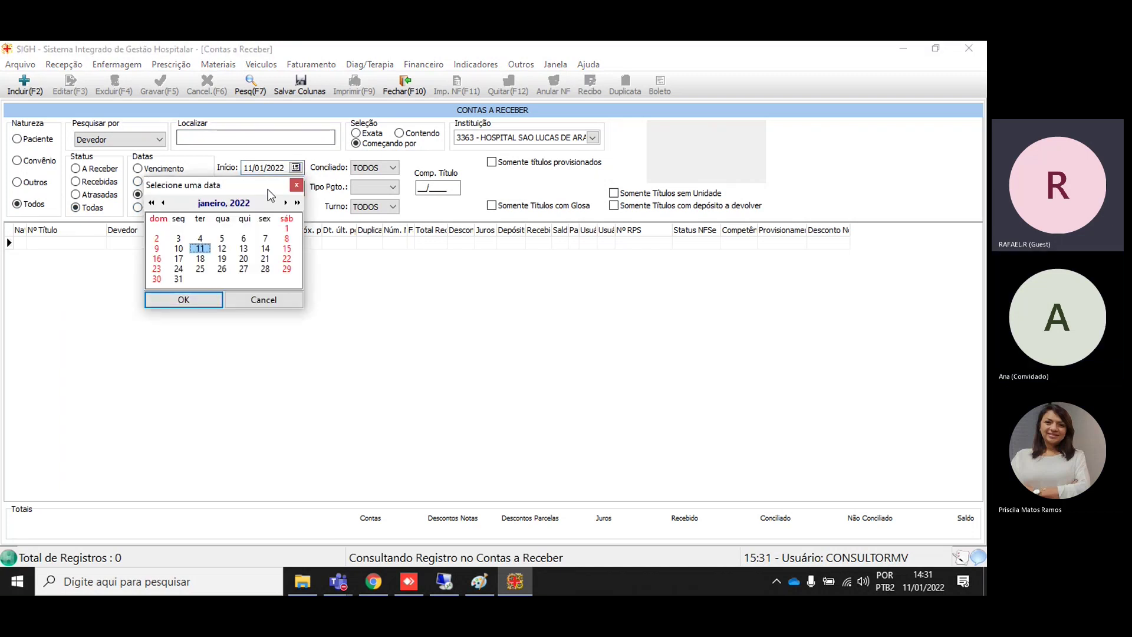
click(162, 203)
click(163, 203)
click(163, 202)
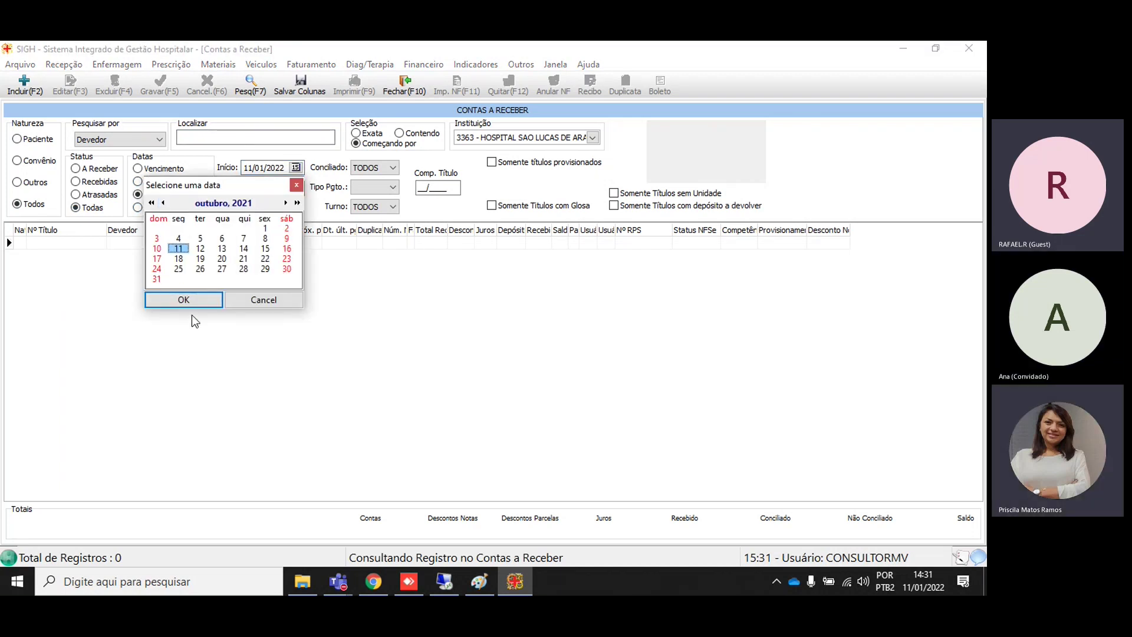
click(184, 299)
click(196, 296)
click(253, 87)
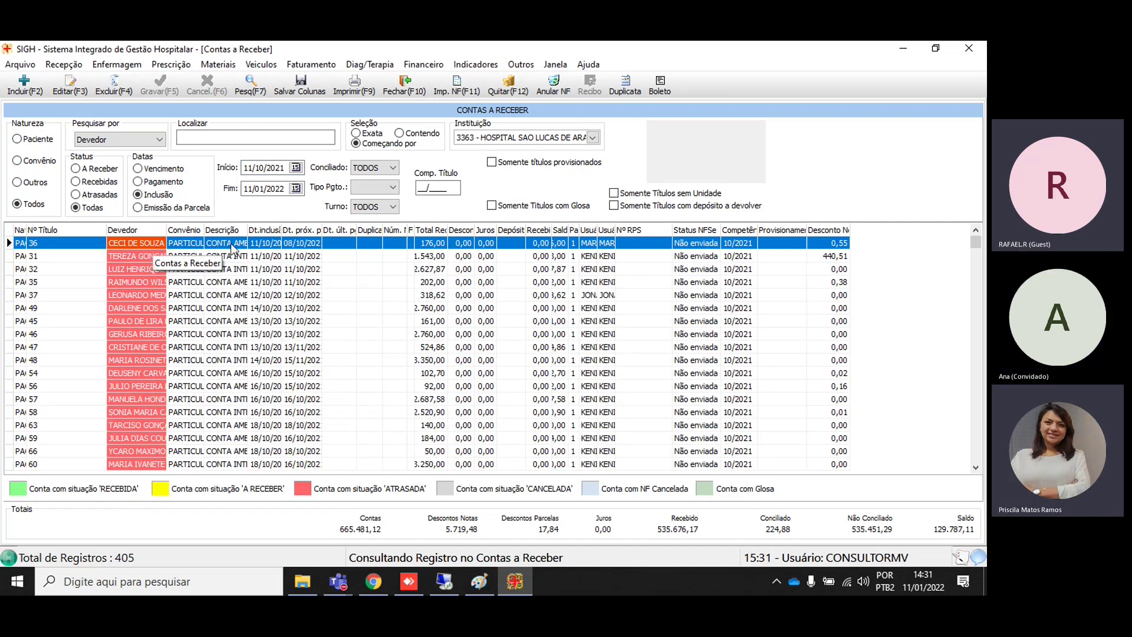
Open the first receivable's installment 1/1 and enter 176,00 as the amount received.
double_click(448, 246)
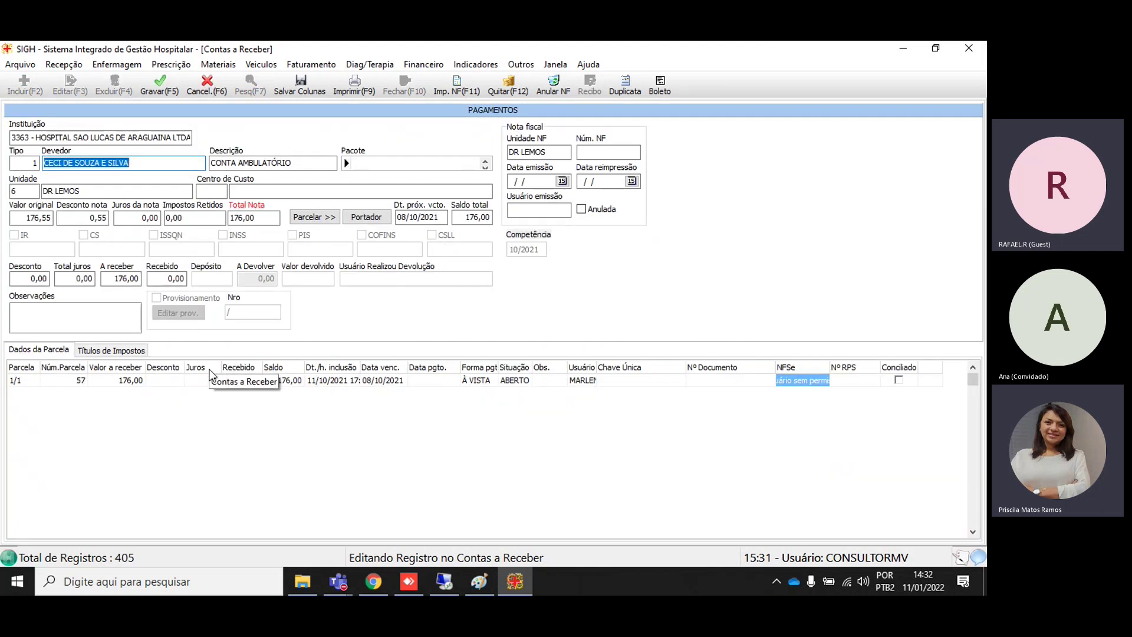
click(204, 383)
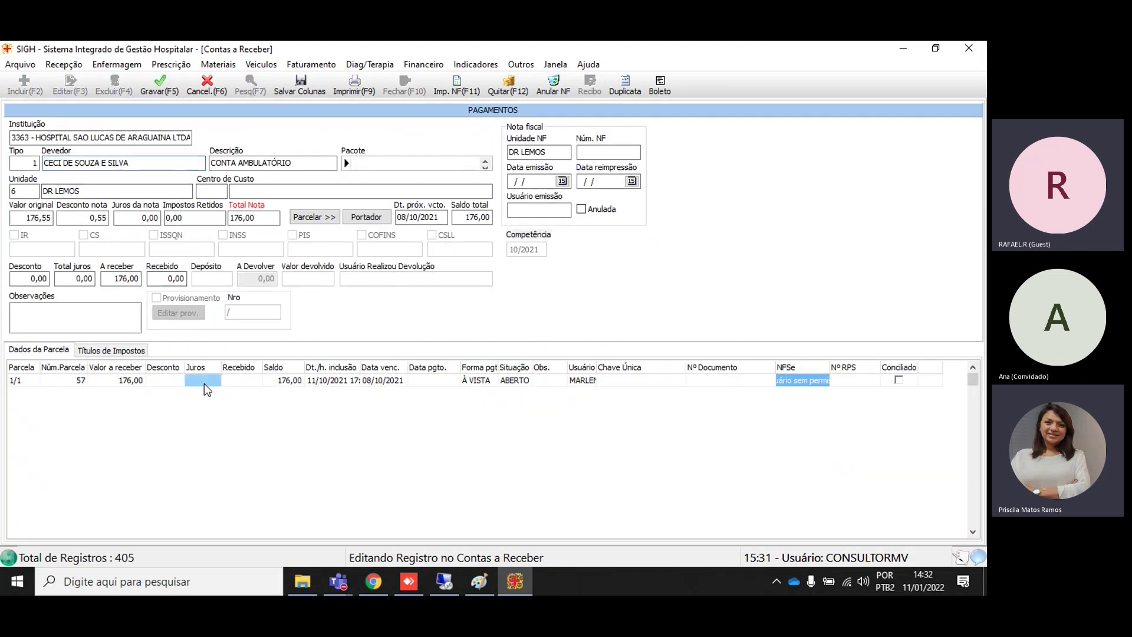
double_click(204, 384)
click(431, 434)
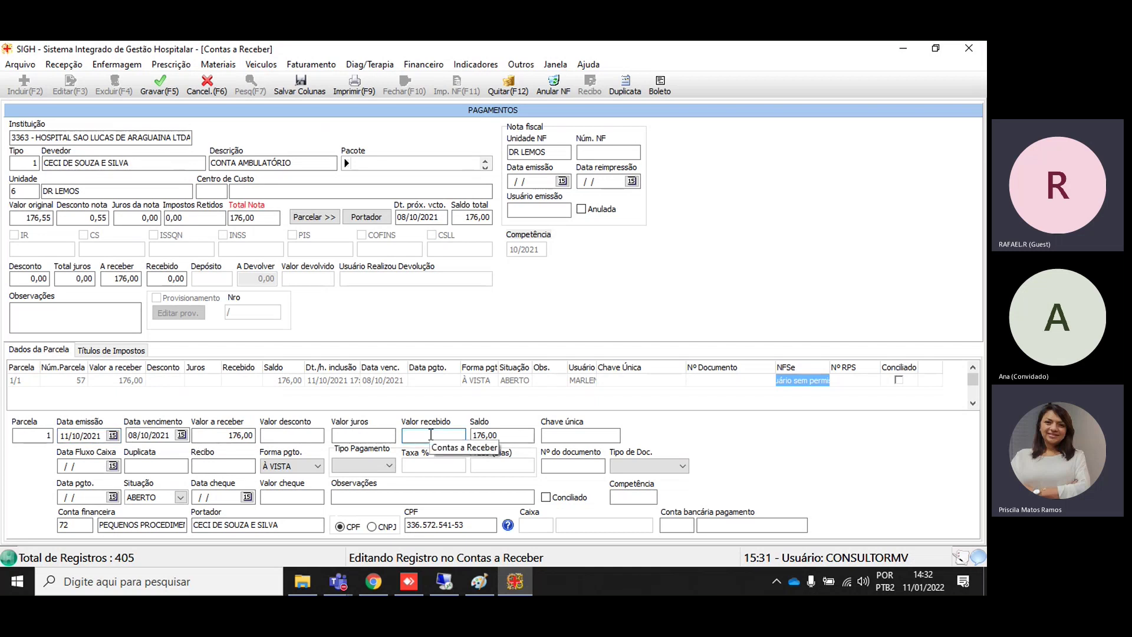
text(176,00)
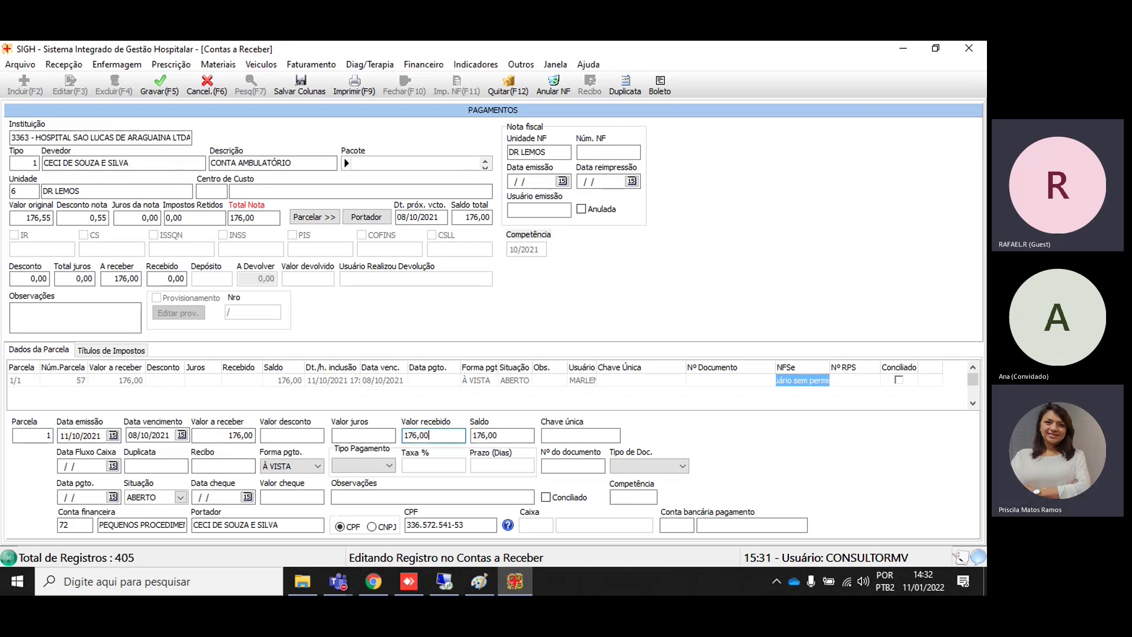
key(Tab)
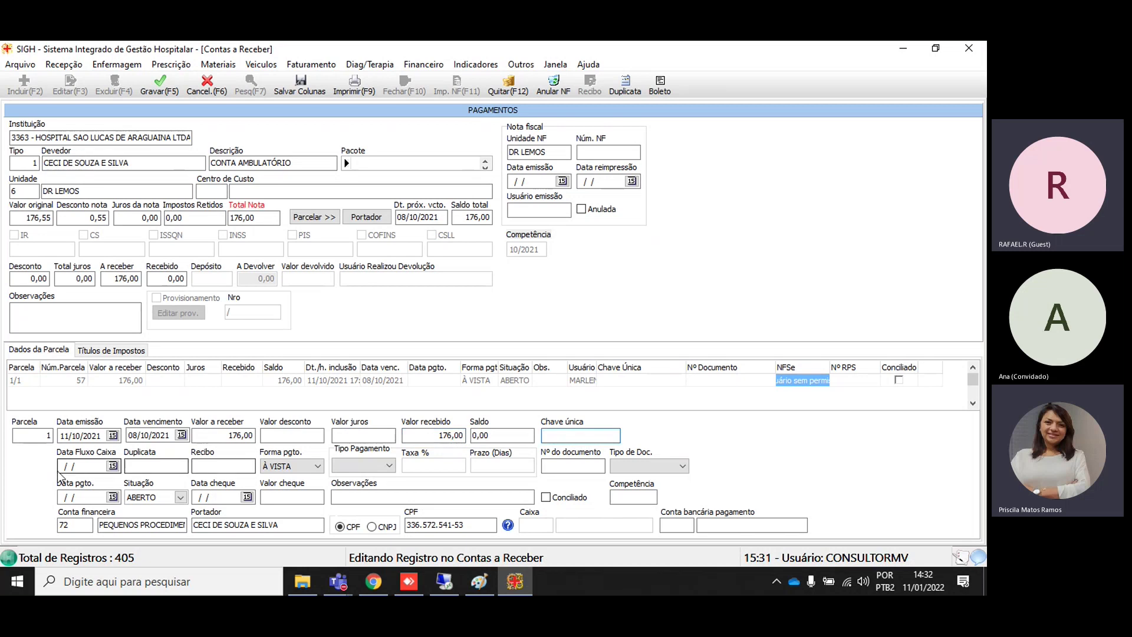
Set the installment's payment date to 10/01/2022 and its status to QUITADO.
click(63, 498)
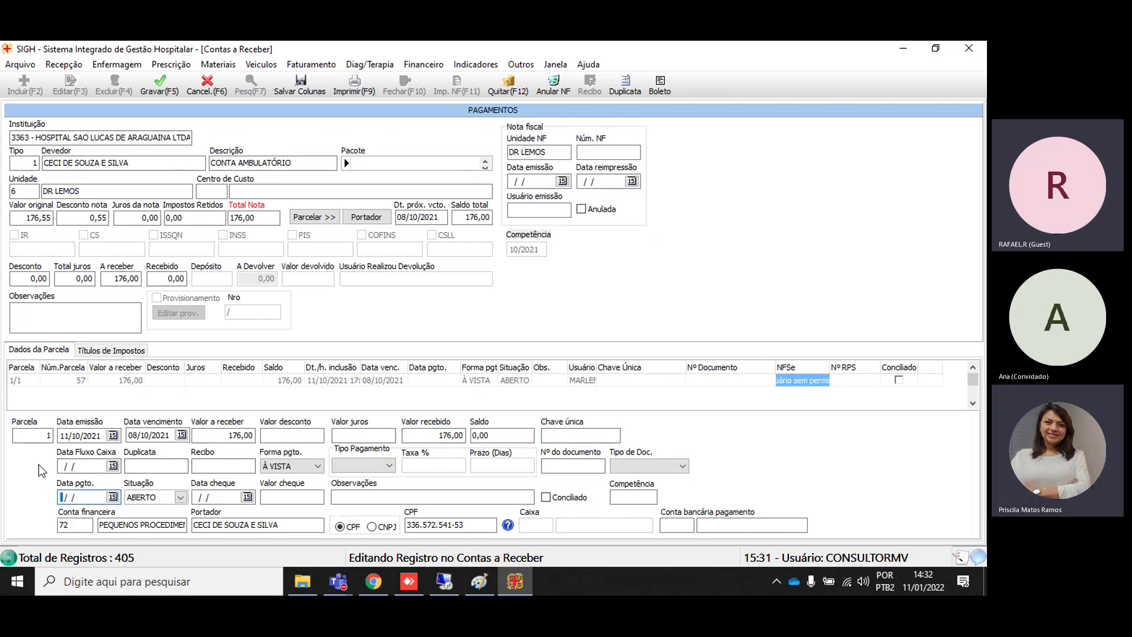
text(101)
key(BackSpace)
text(01/2022)
key(Tab)
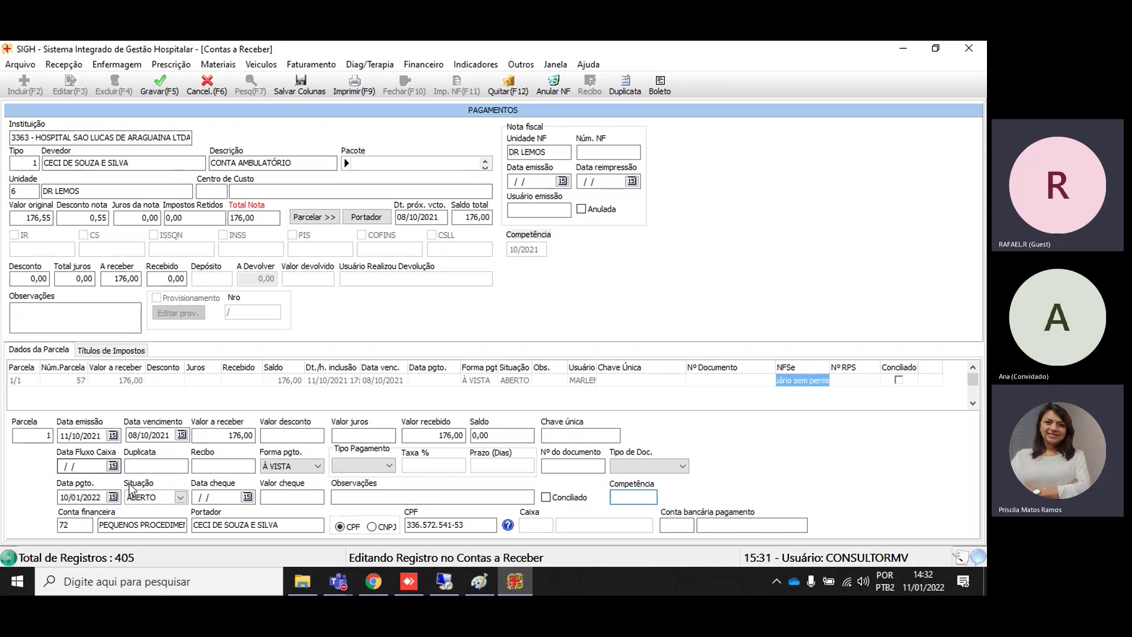
click(180, 497)
click(151, 519)
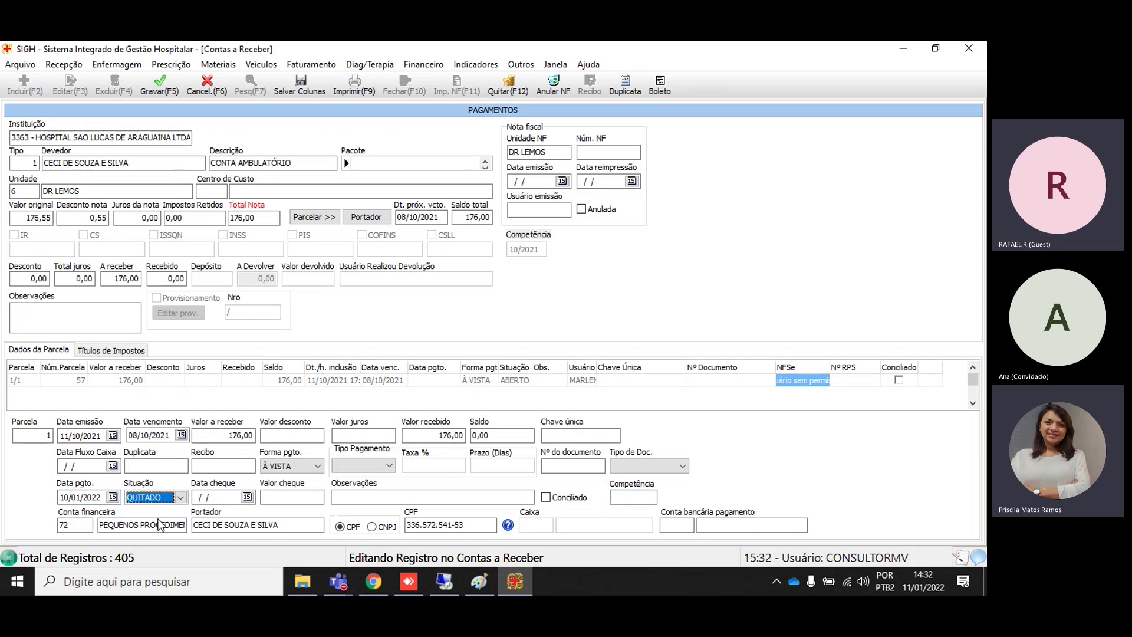
click(721, 523)
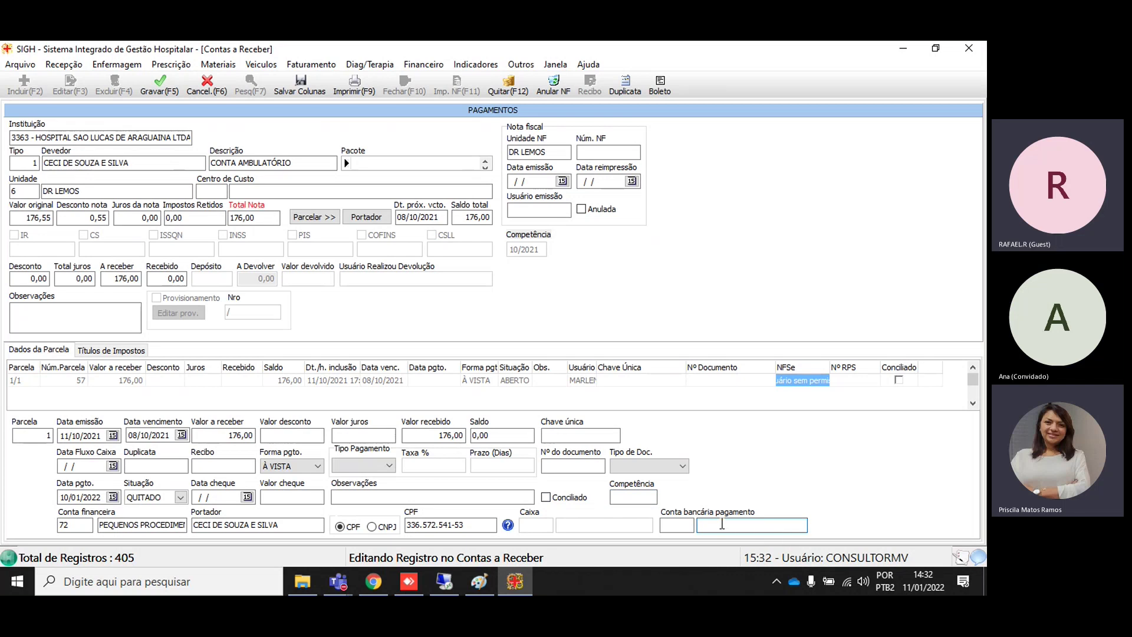
Choose 150 BANCO SICOOB as the payment bank account and dismiss the warning.
double_click(722, 523)
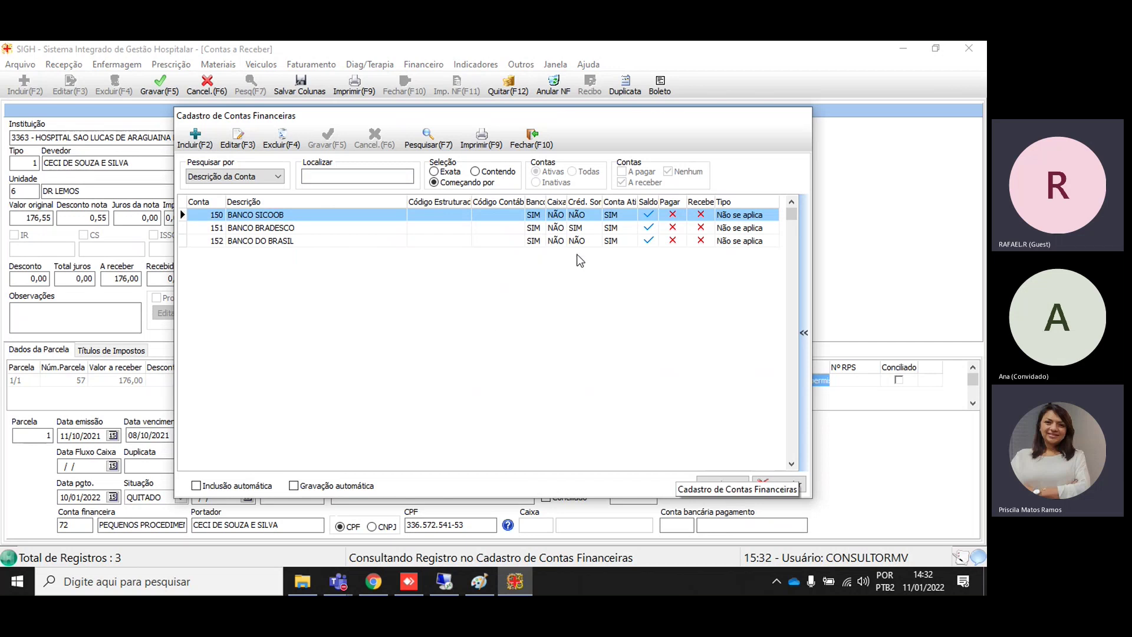
click(721, 484)
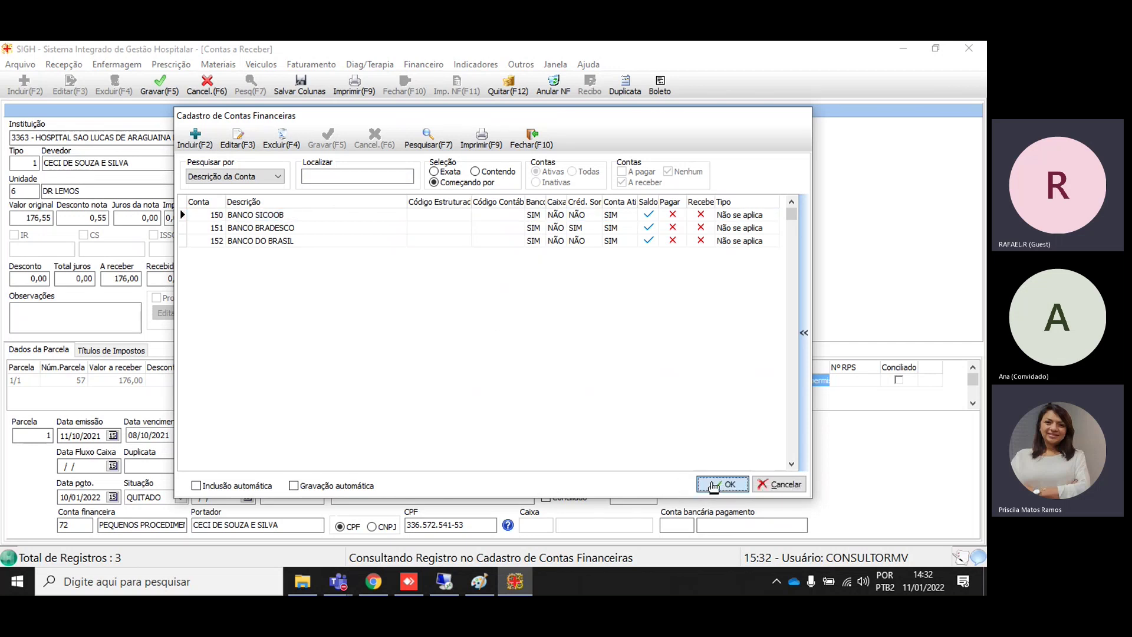
click(604, 366)
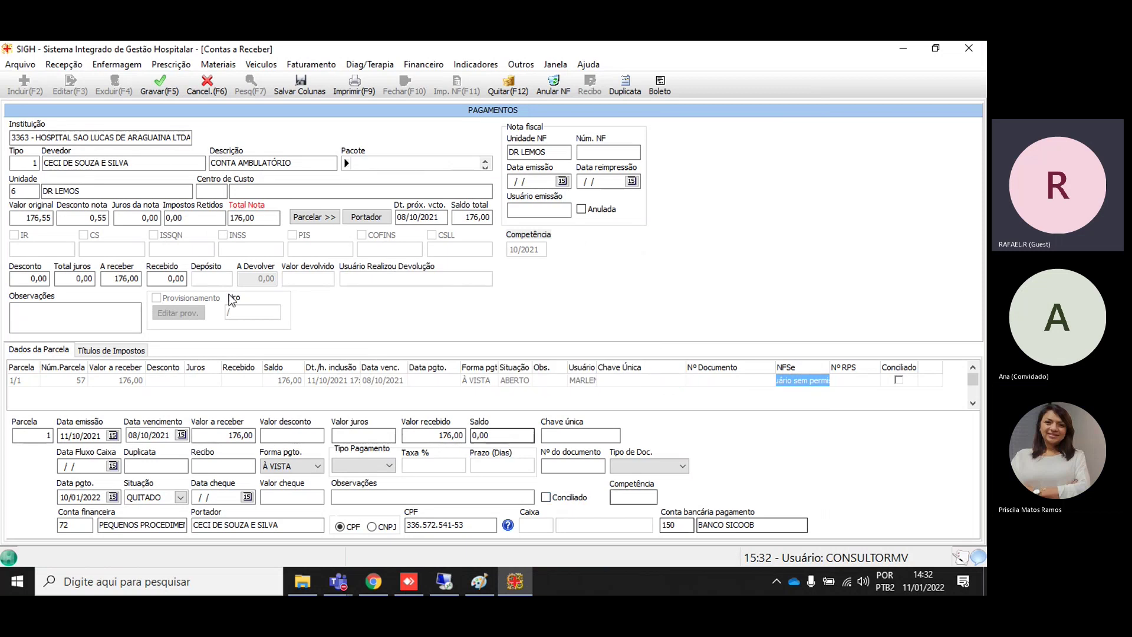
Set payment type DINHEIRO and retry saving; the payment-type foreign-key error persists.
click(159, 86)
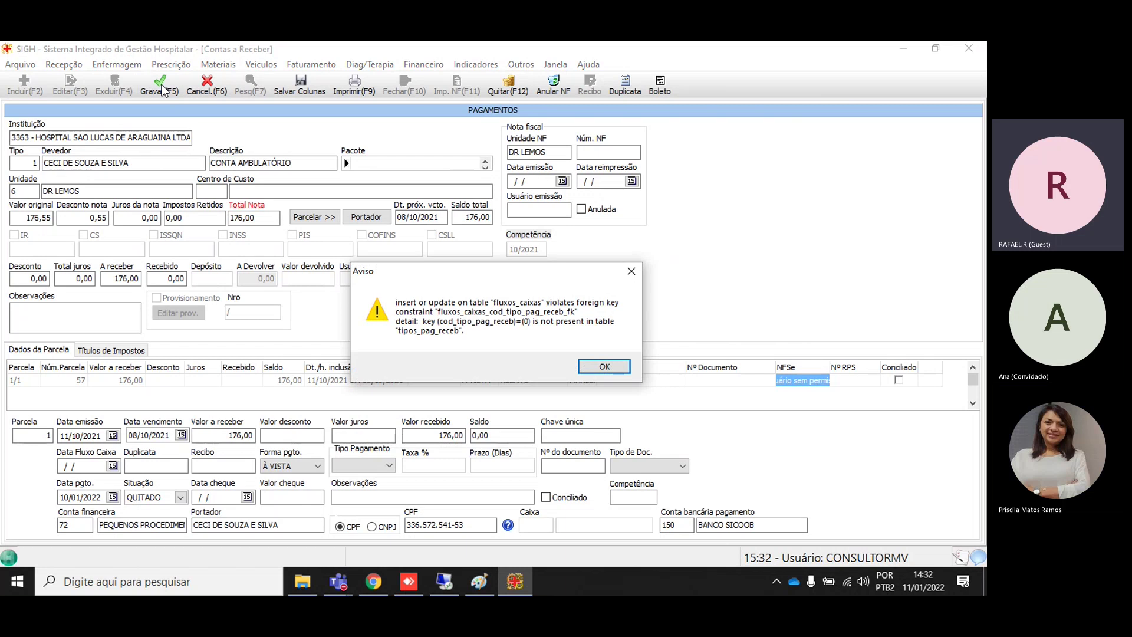
click(604, 366)
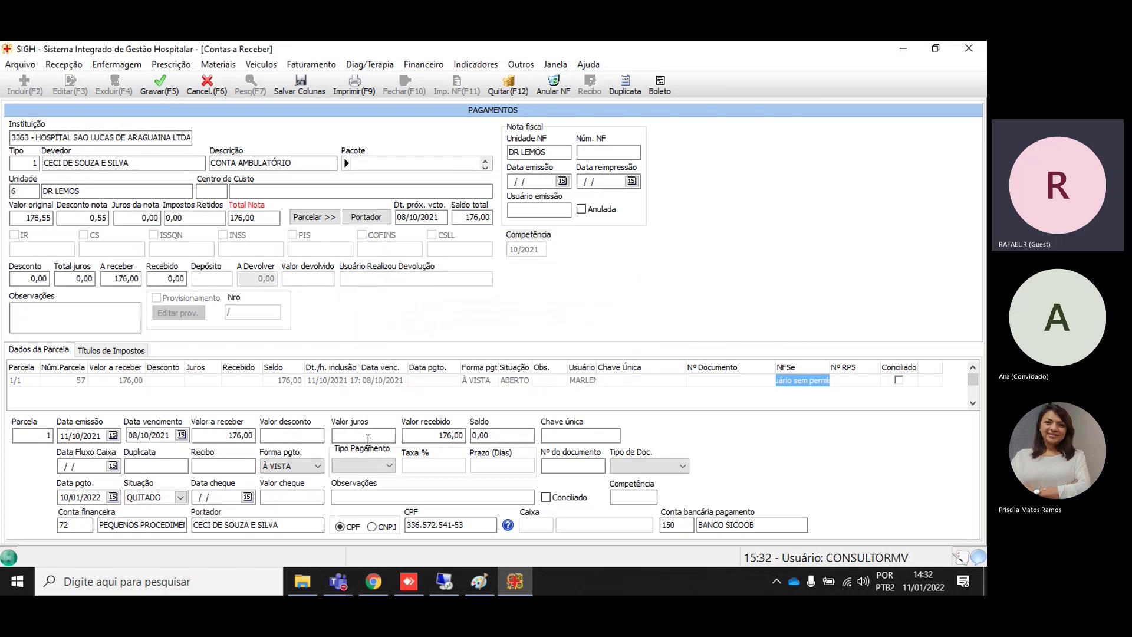
click(347, 467)
click(352, 488)
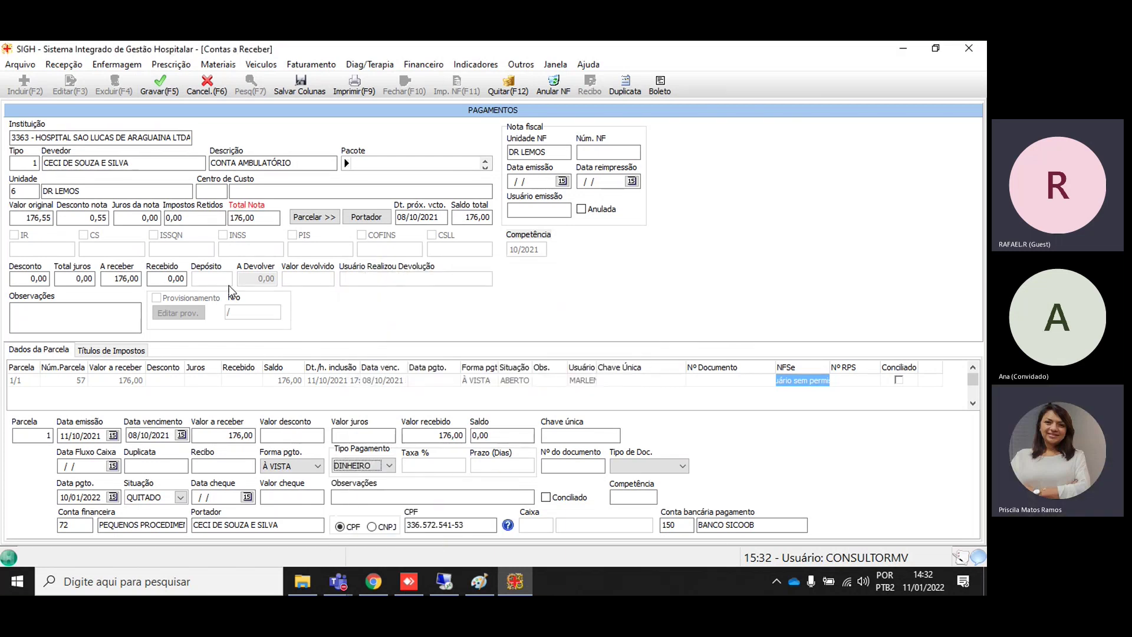
click(169, 88)
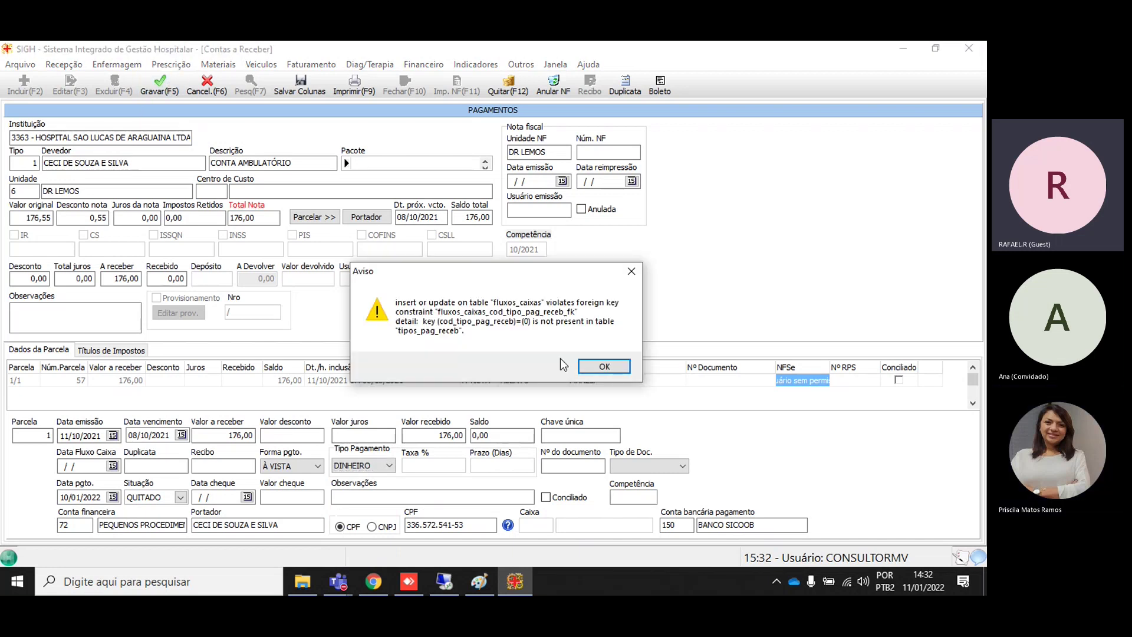
click(605, 366)
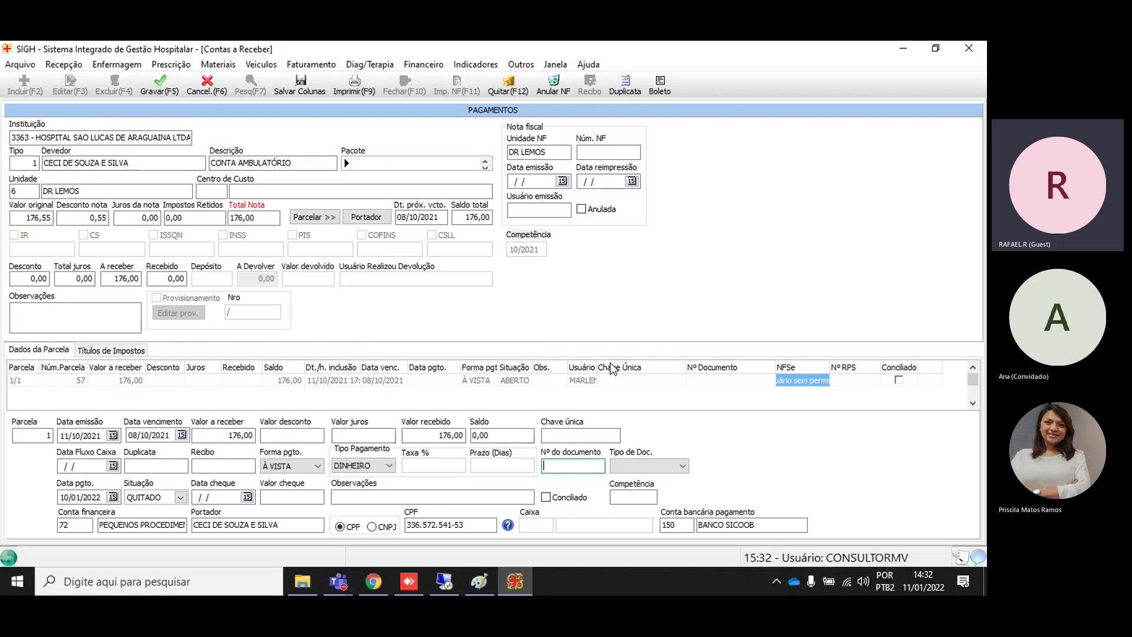
key(Tab)
key(Tab)
key(Tab)
key(Tab)
key(Tab)
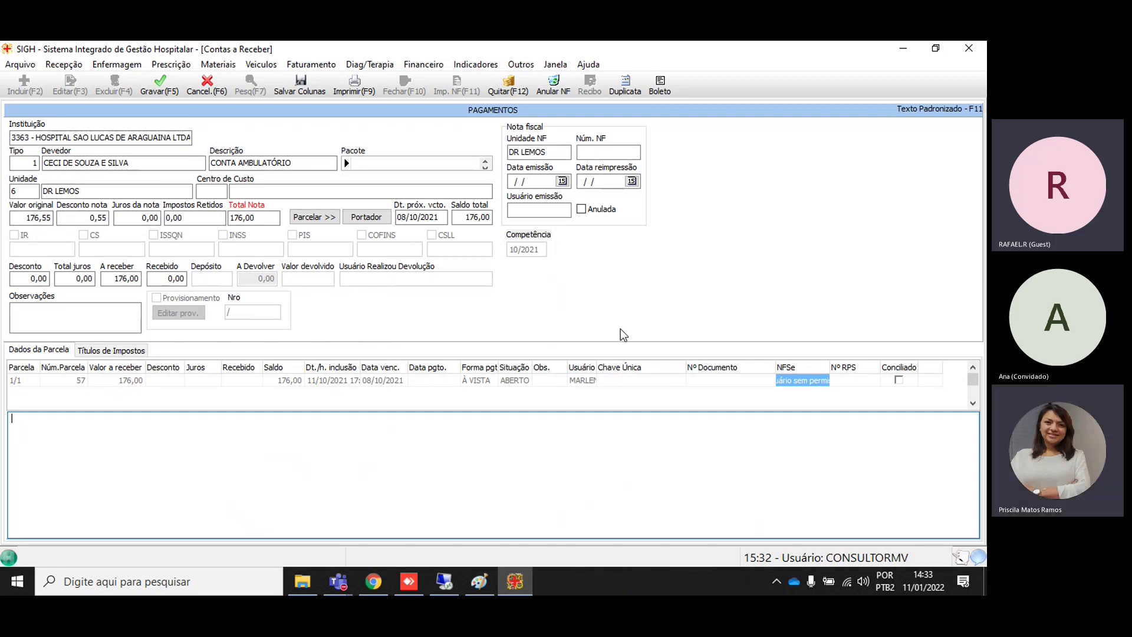
Retry the save, dismiss the emission-date warning, and change the due date to 11/10/2021.
click(159, 84)
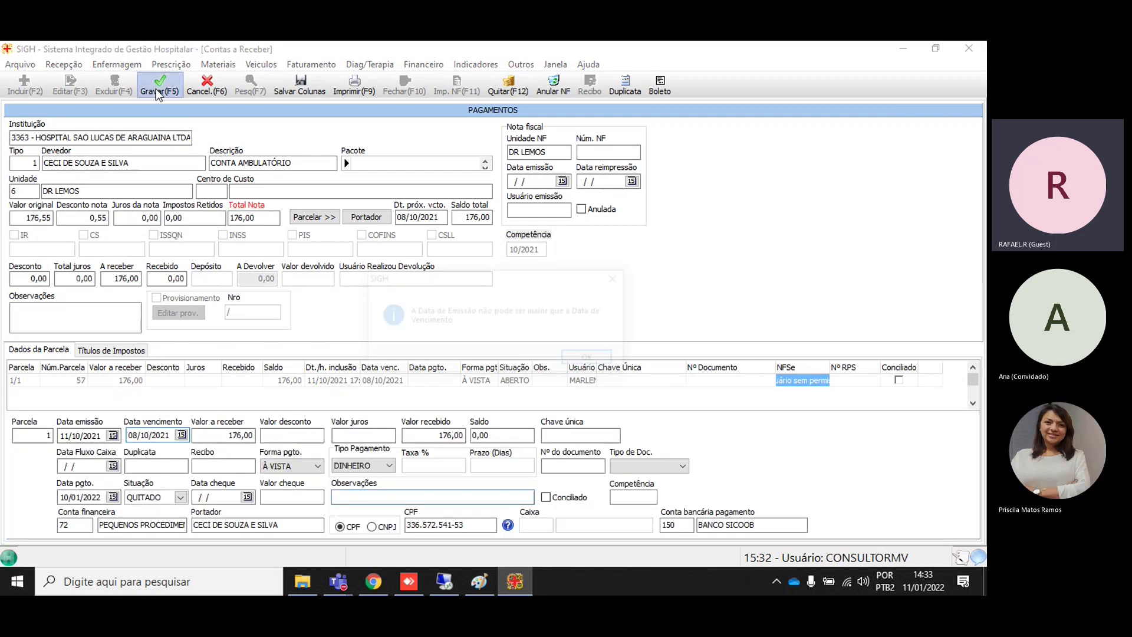
click(587, 360)
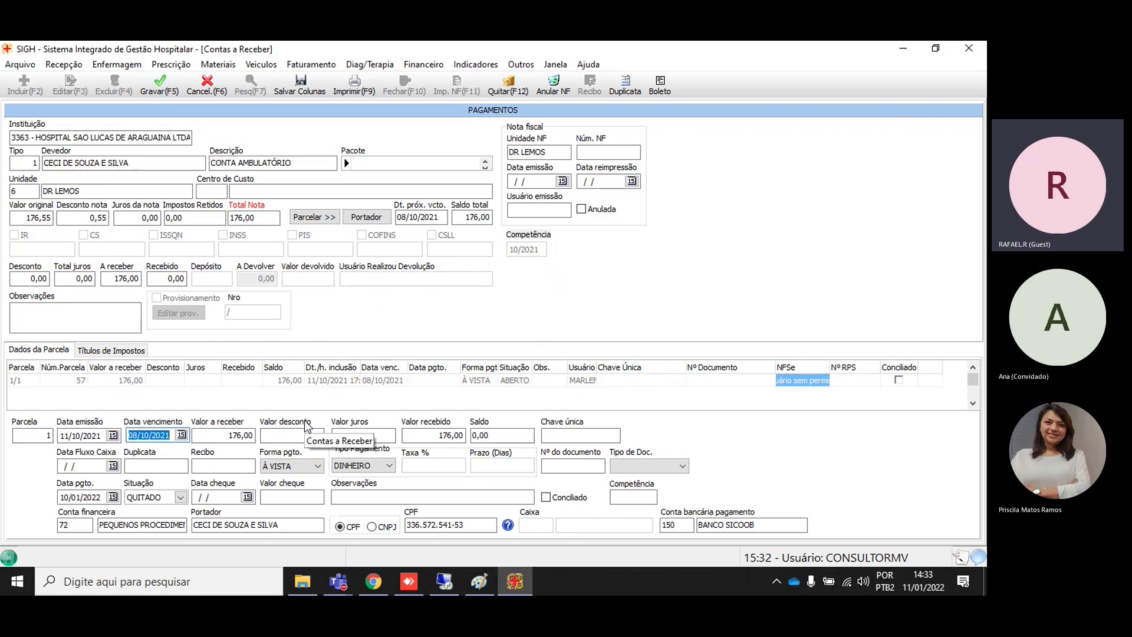
text(11/)
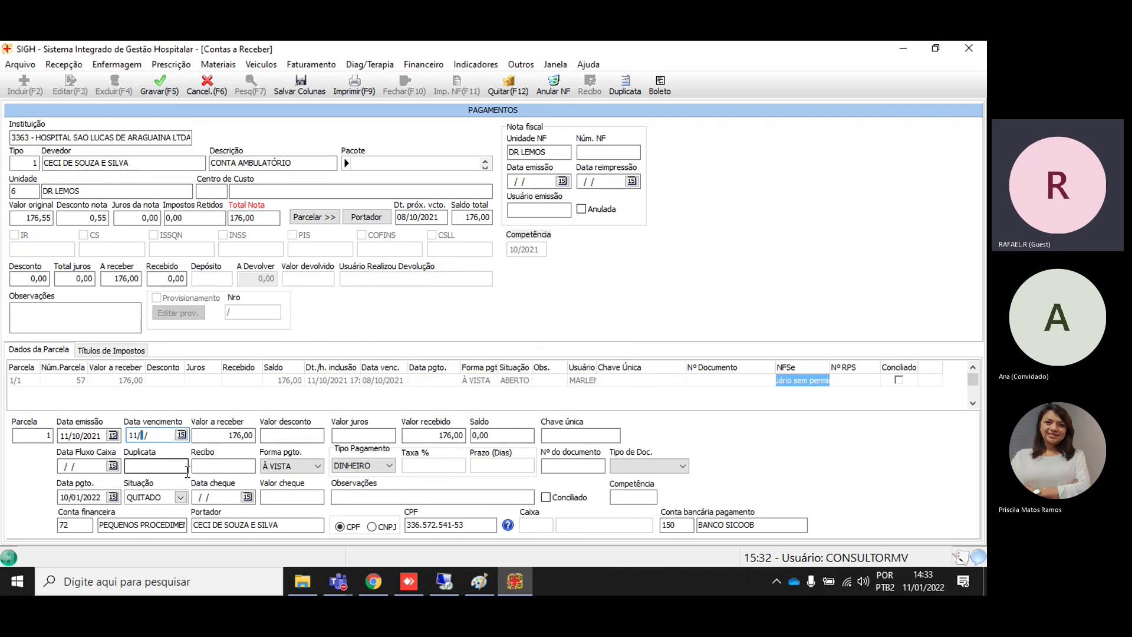
text(10/2021)
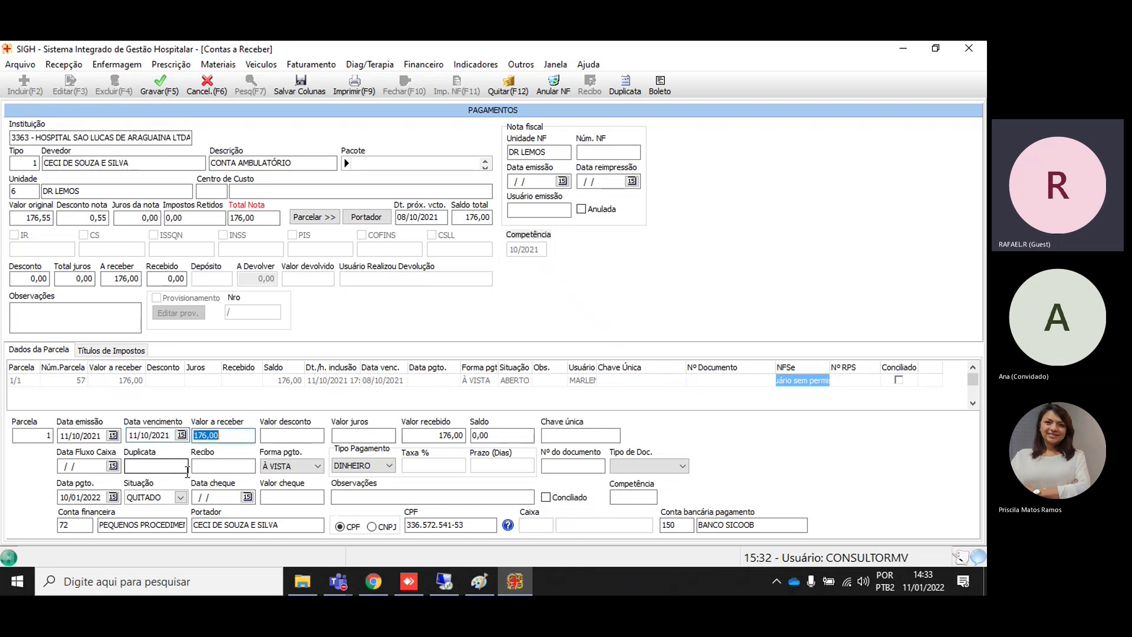
click(375, 469)
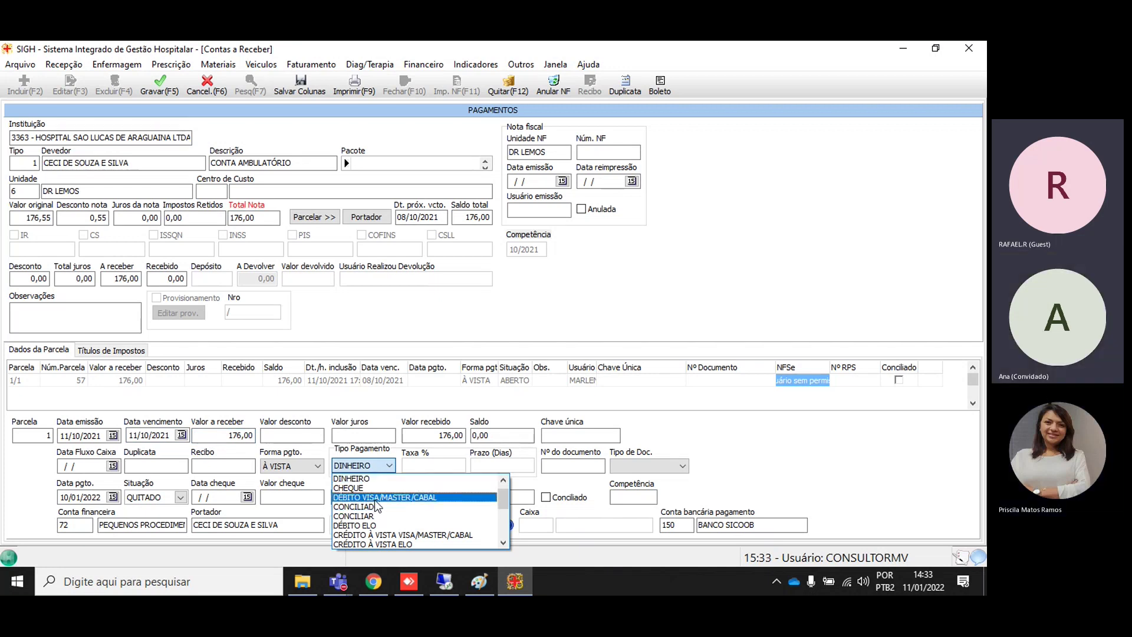
Set the payment type back to DINHEIRO and save installment 1/1 as QUITADO.
click(377, 498)
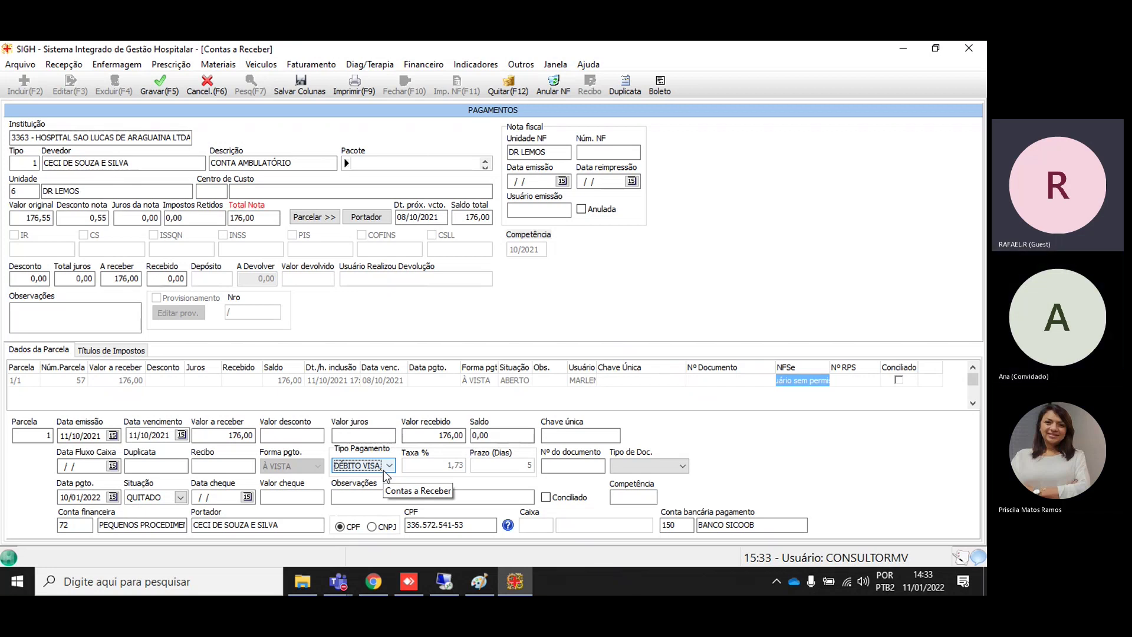
click(384, 470)
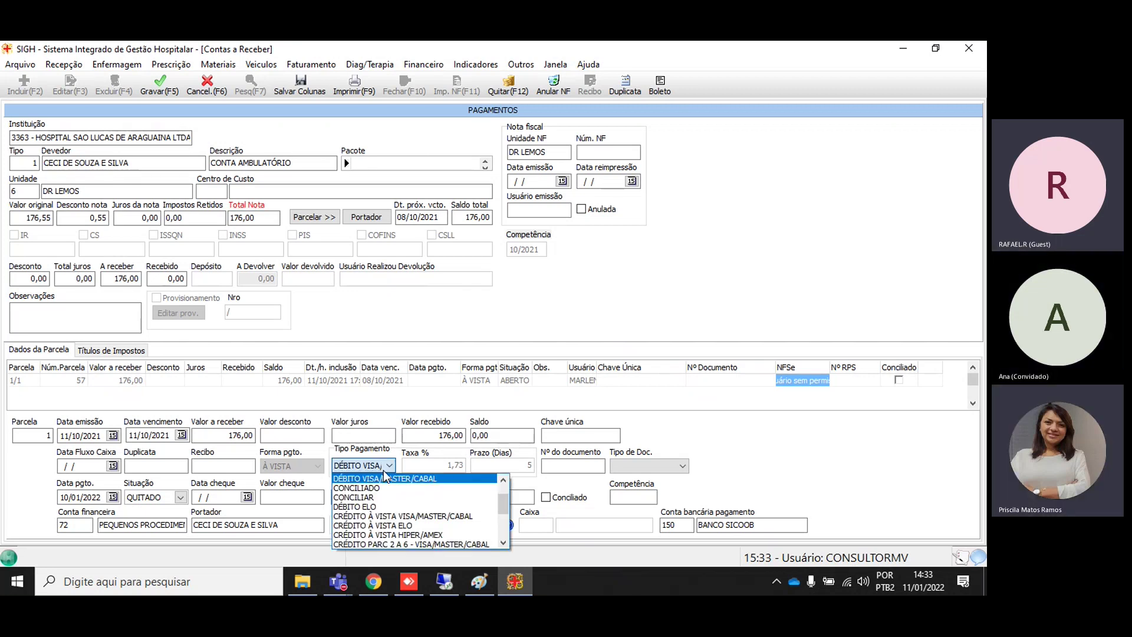
scroll(377, 485, up, 1)
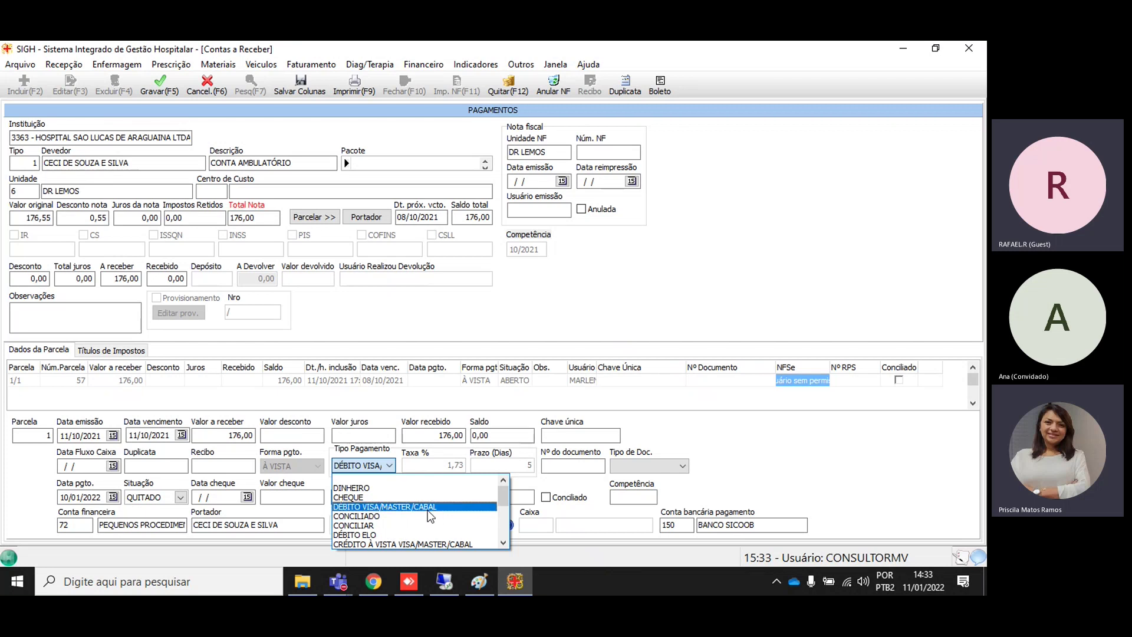
click(418, 488)
click(384, 466)
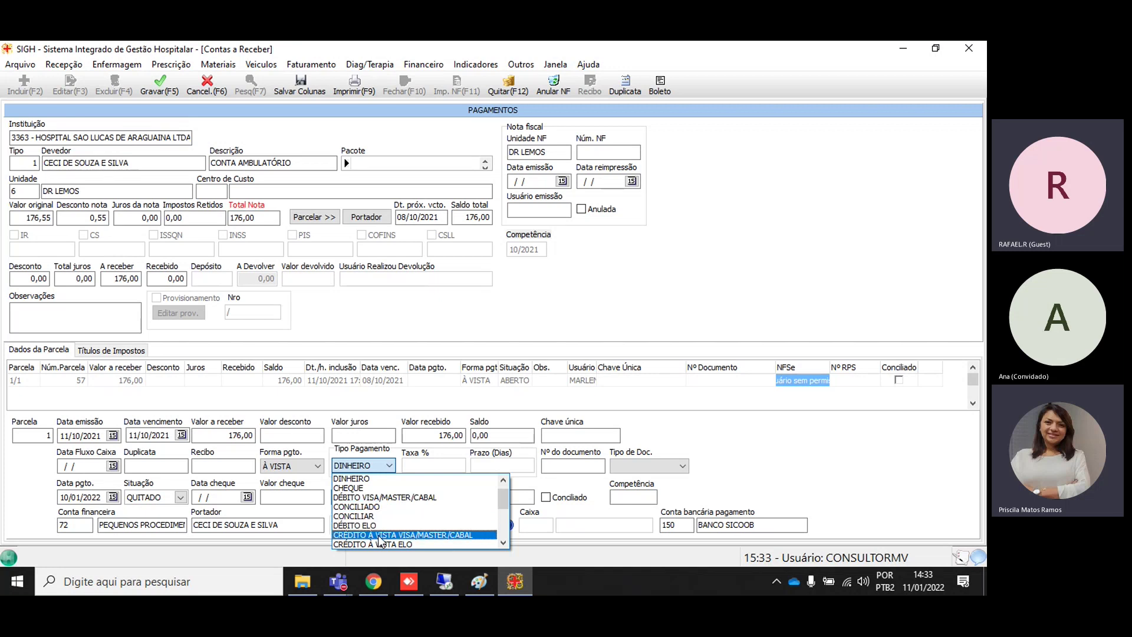
click(377, 478)
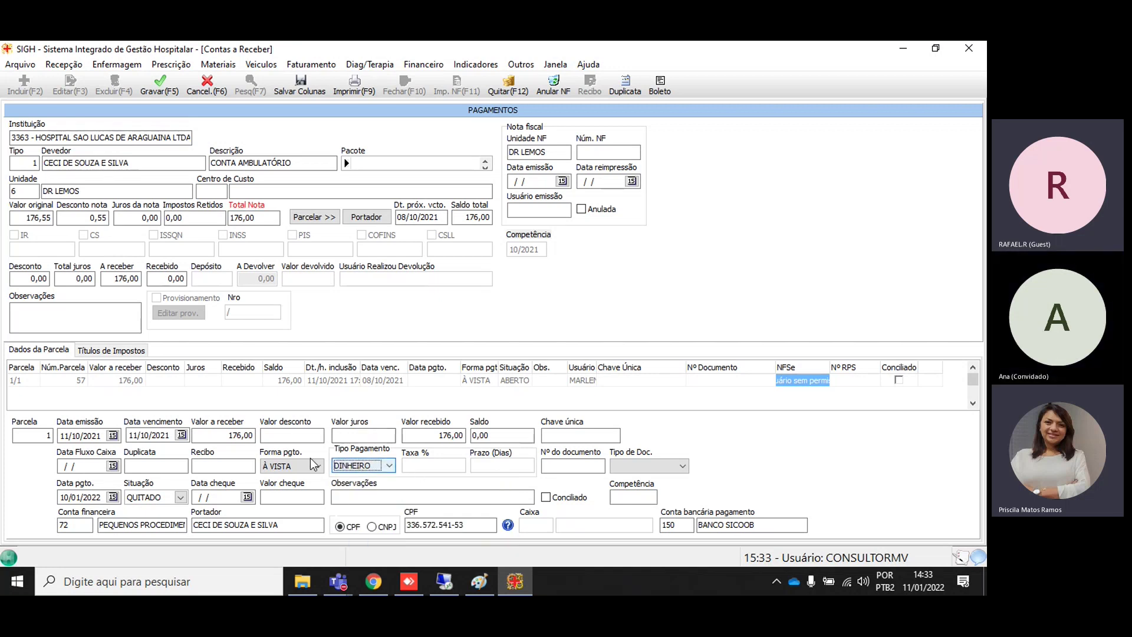
click(160, 88)
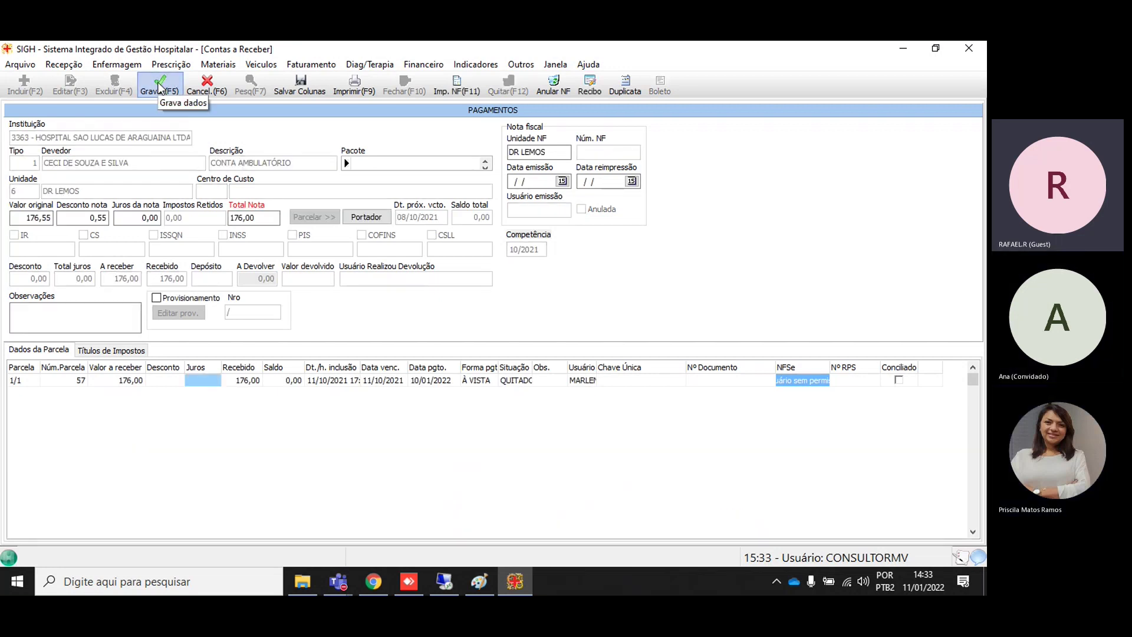
Reopen the first receivable's paid installment details and save back to the Contas a Receber list.
click(326, 385)
double_click(325, 384)
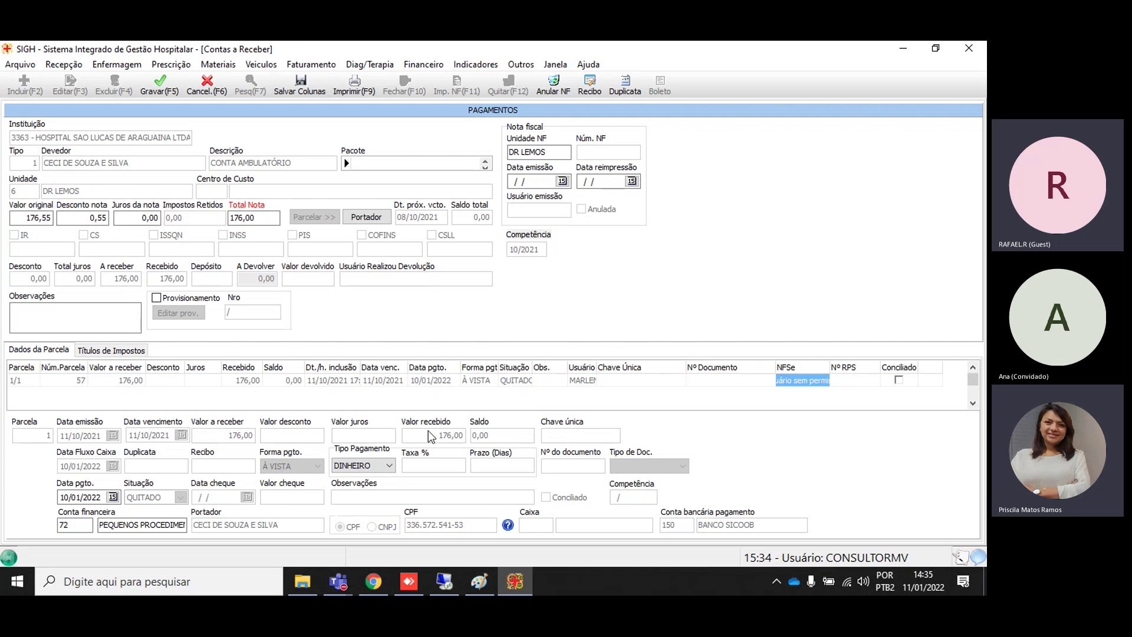
click(159, 85)
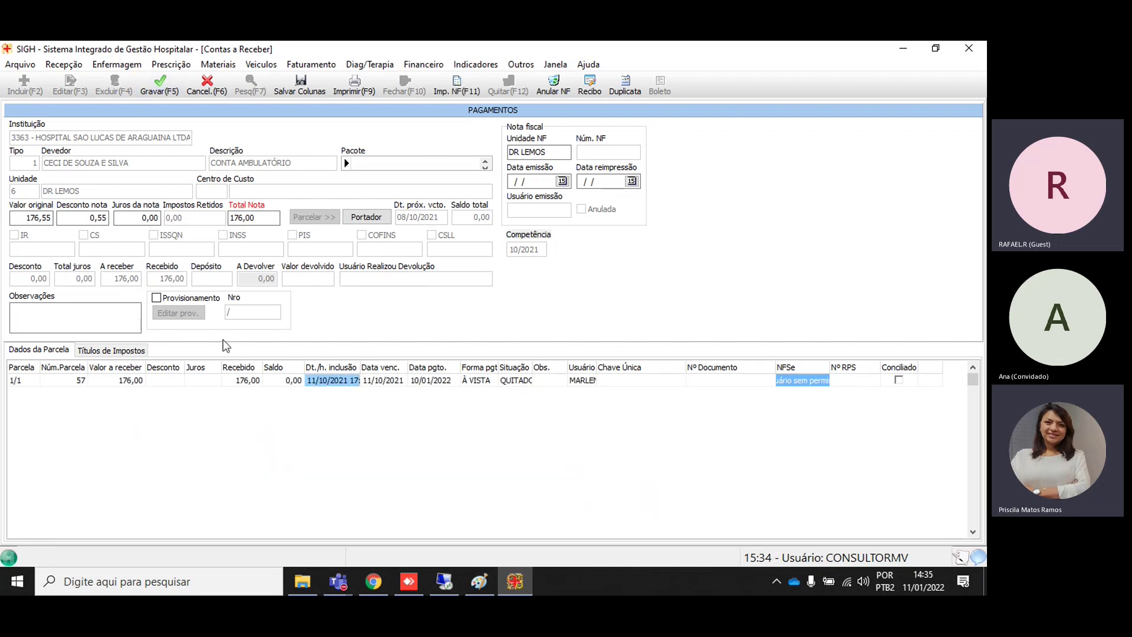
click(163, 88)
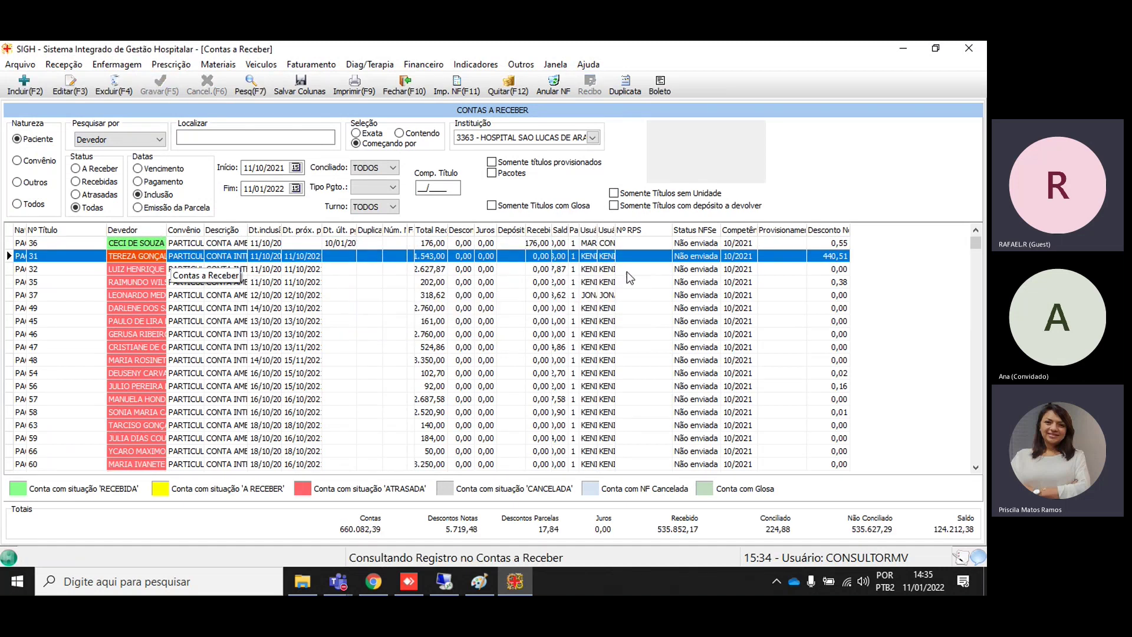
Open title 31's installment and enter 1.543,00 received, zeroing the balance.
double_click(317, 261)
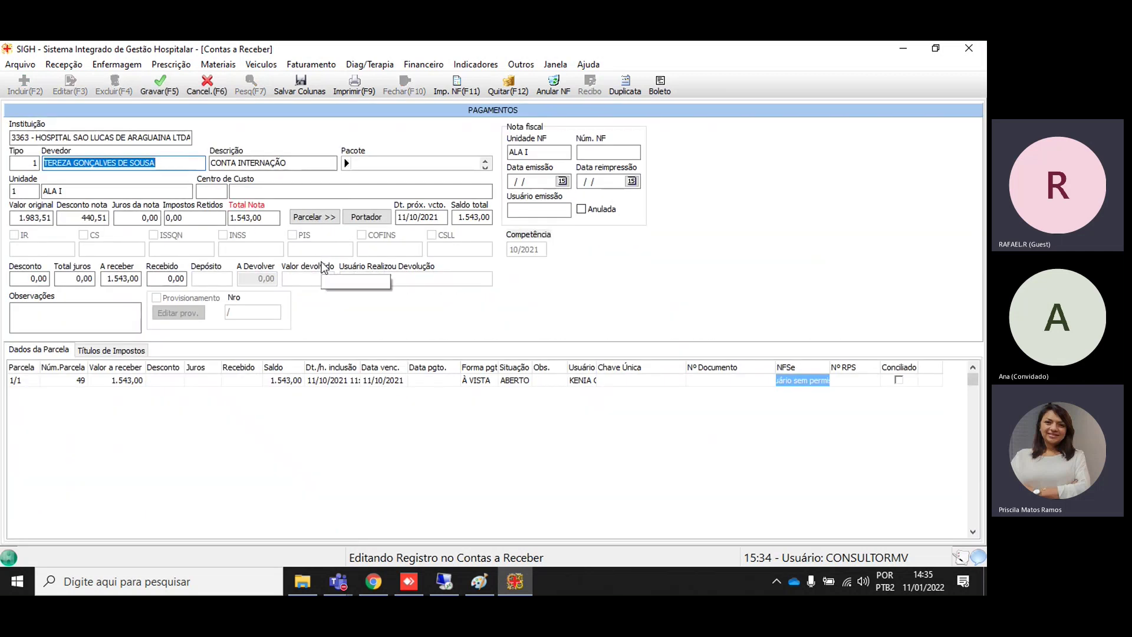
click(289, 381)
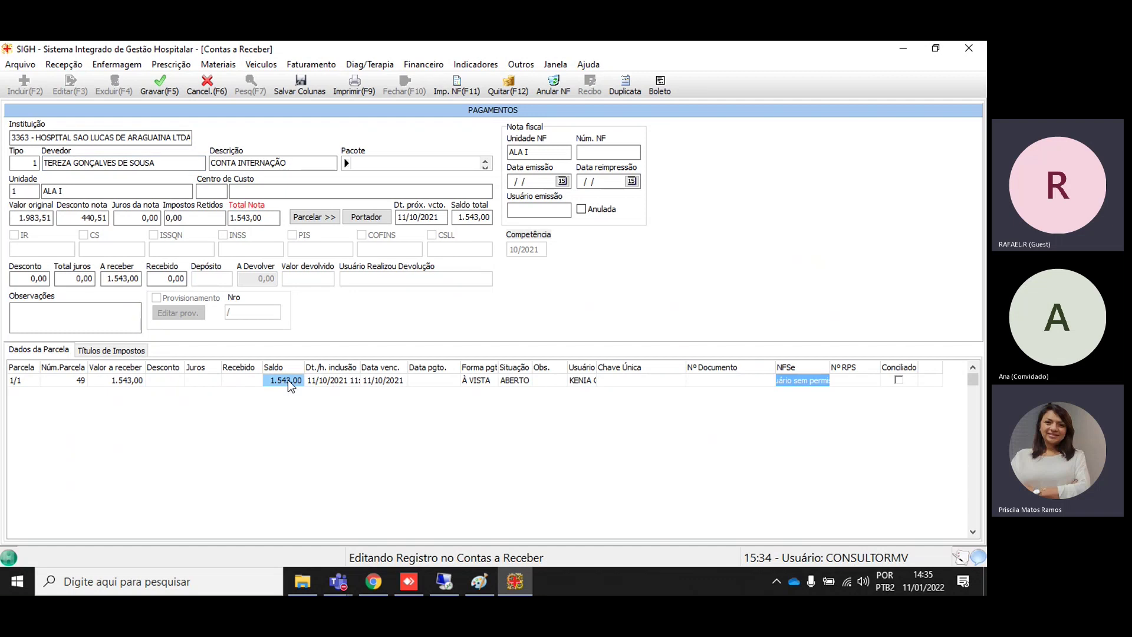
double_click(288, 380)
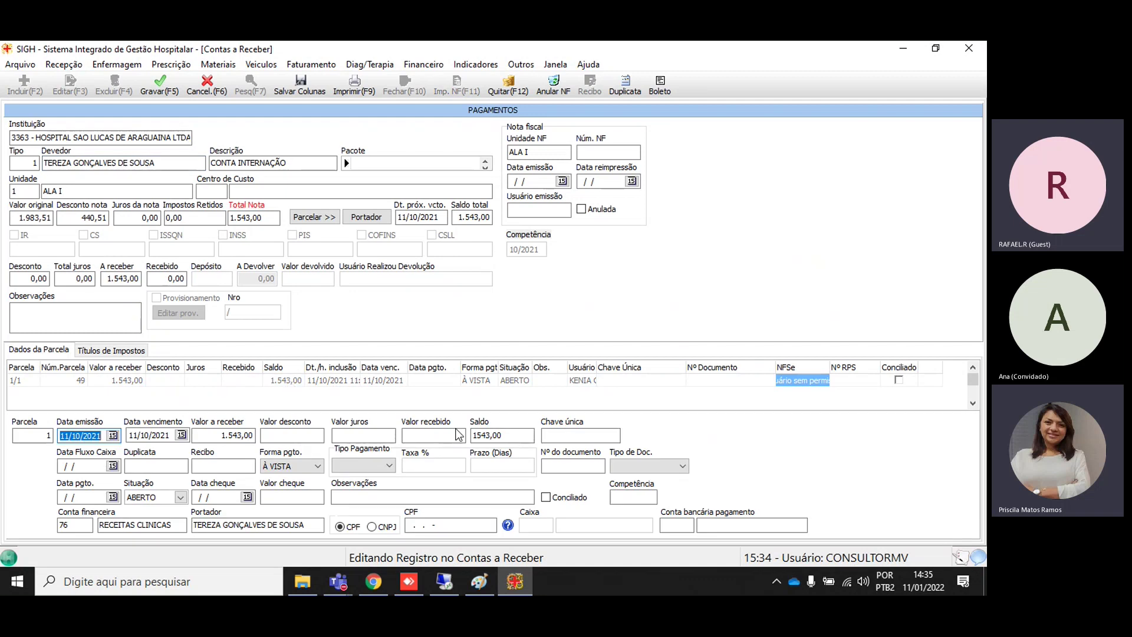
click(425, 436)
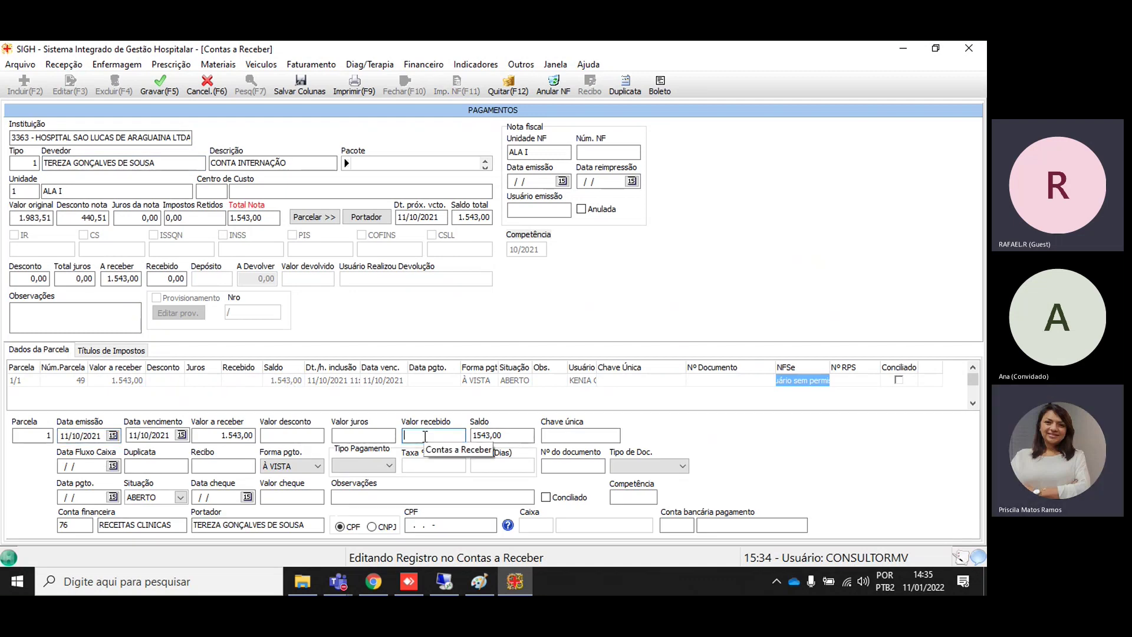
text(1)
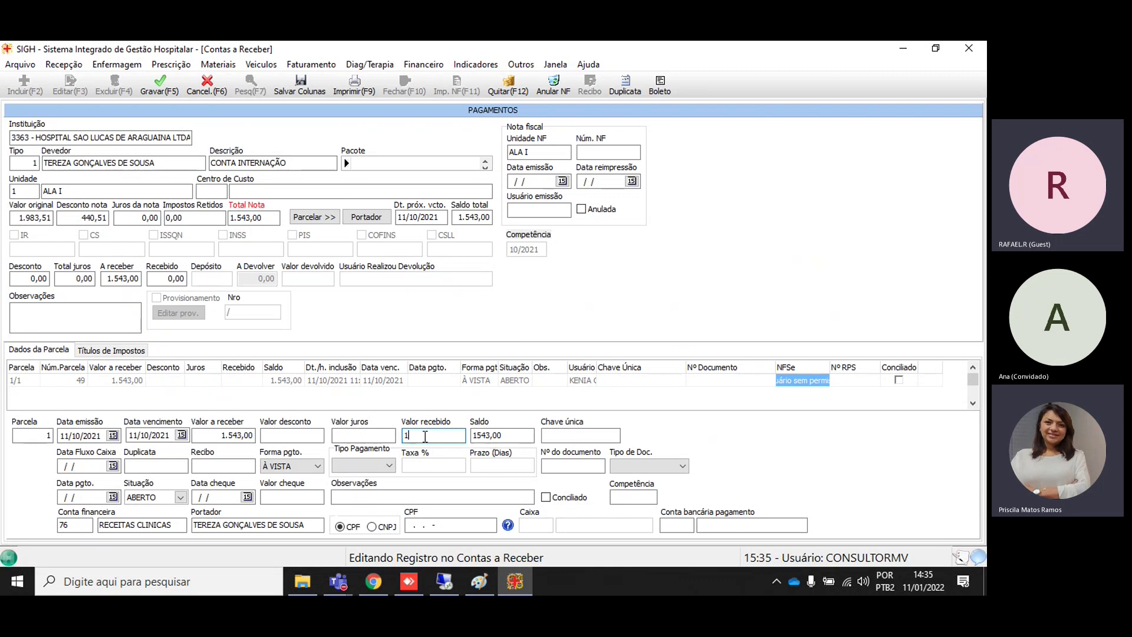
text(.543,00)
key(Tab)
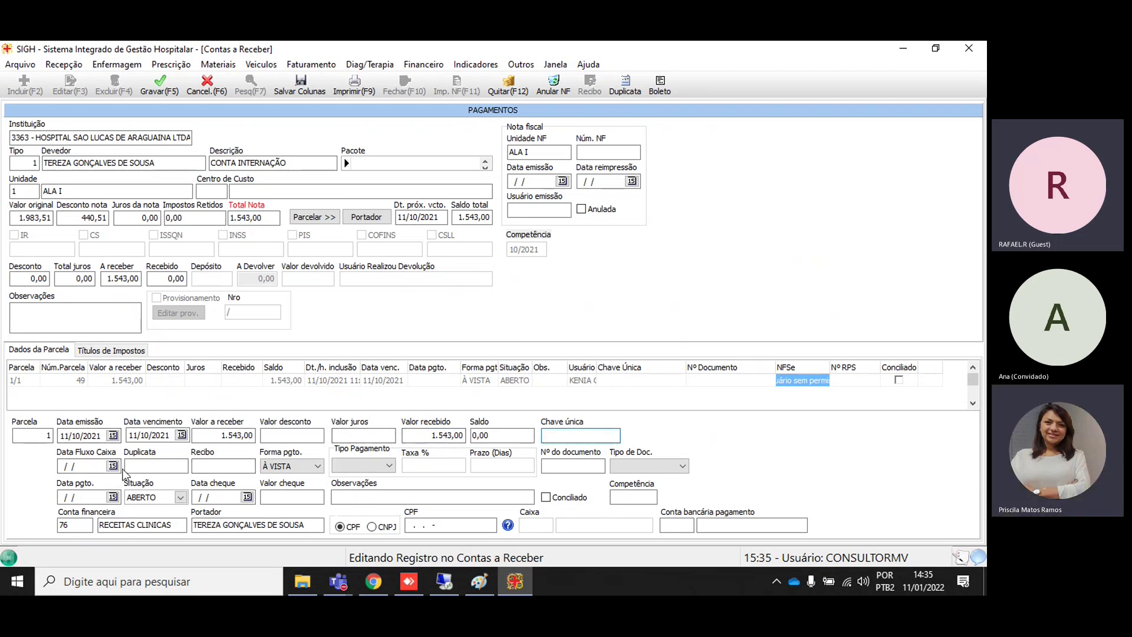
Set the installment's payment type to TRANSF SICOOB.
click(354, 462)
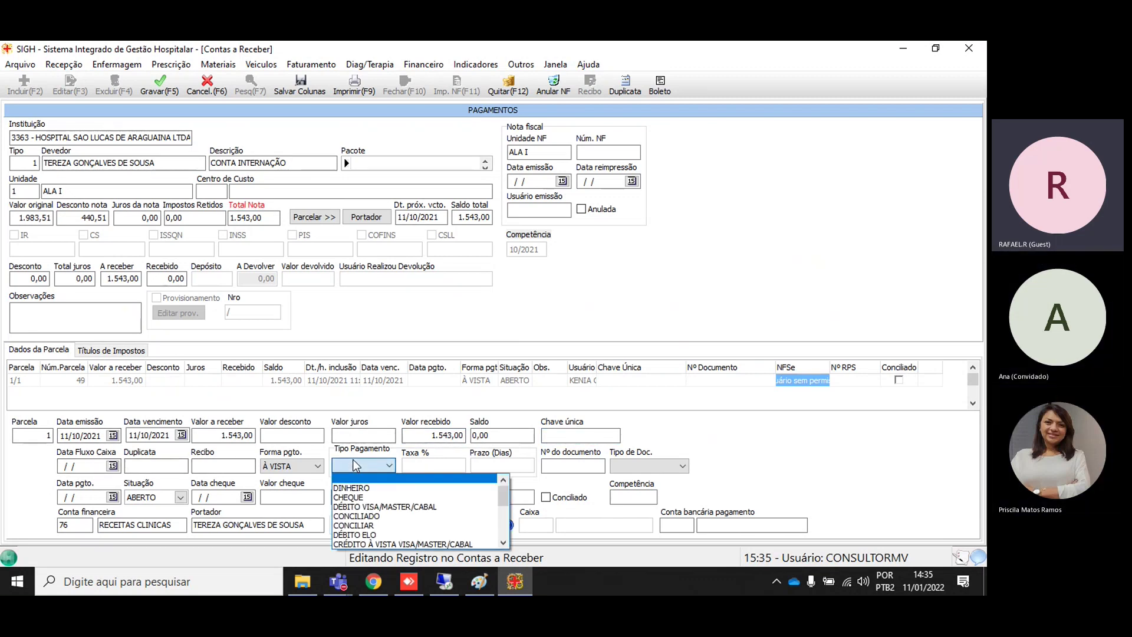
click(503, 541)
click(503, 541)
click(502, 541)
click(503, 541)
click(503, 541)
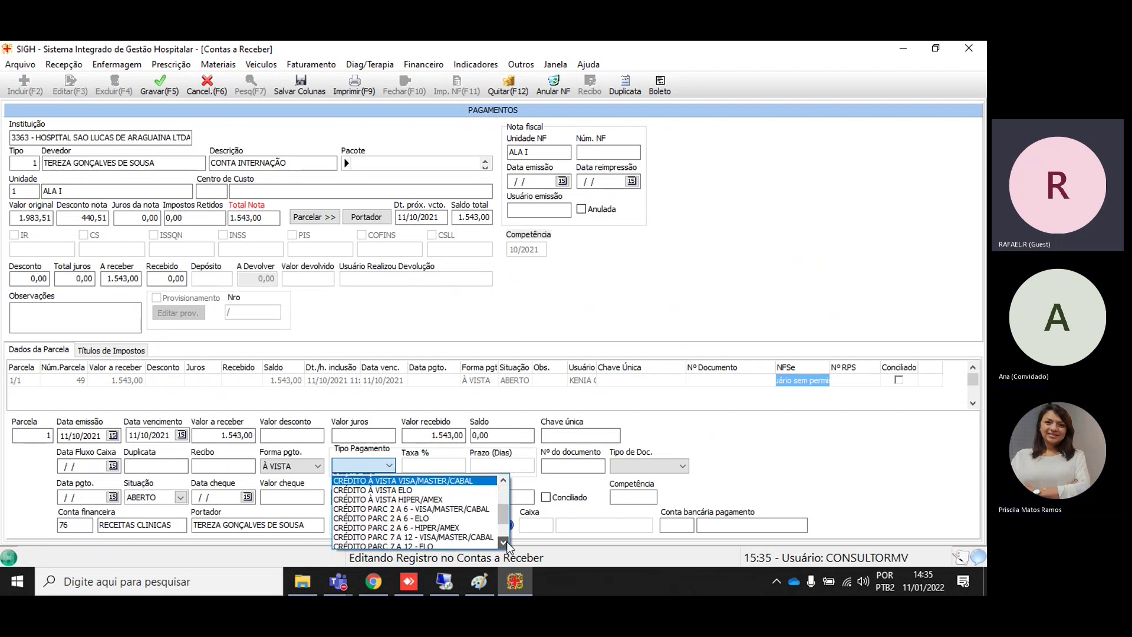
click(502, 541)
click(503, 541)
click(502, 541)
click(503, 541)
click(503, 541)
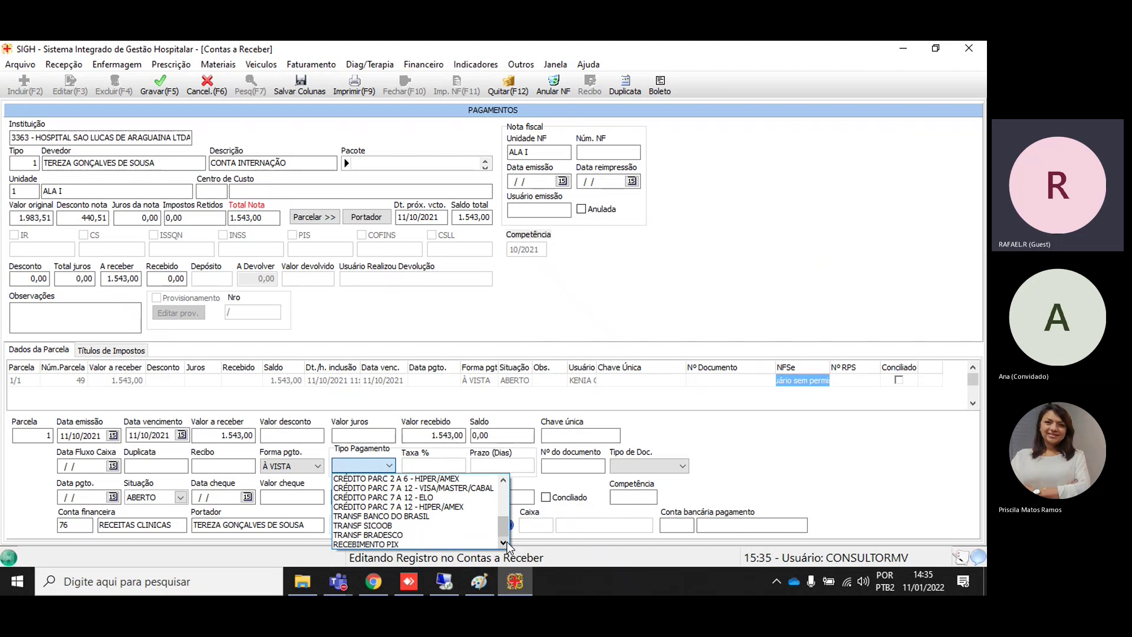
click(377, 525)
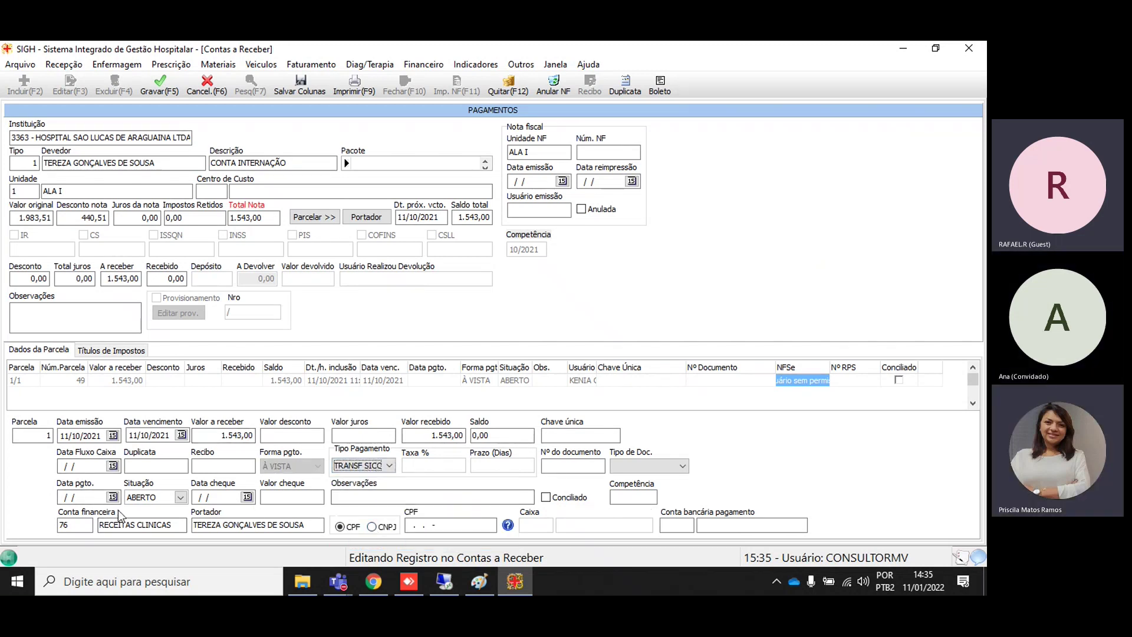
Set payment date 11/01/2022, status QUITADO, and payment account BANCO SICOOB.
click(61, 496)
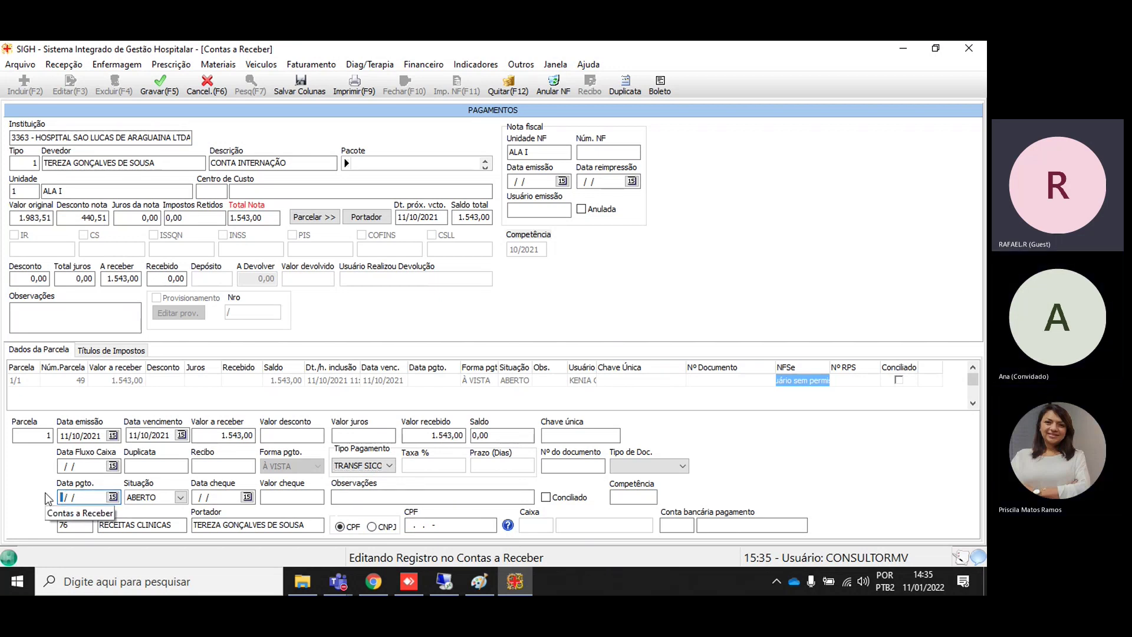
text(11/0)
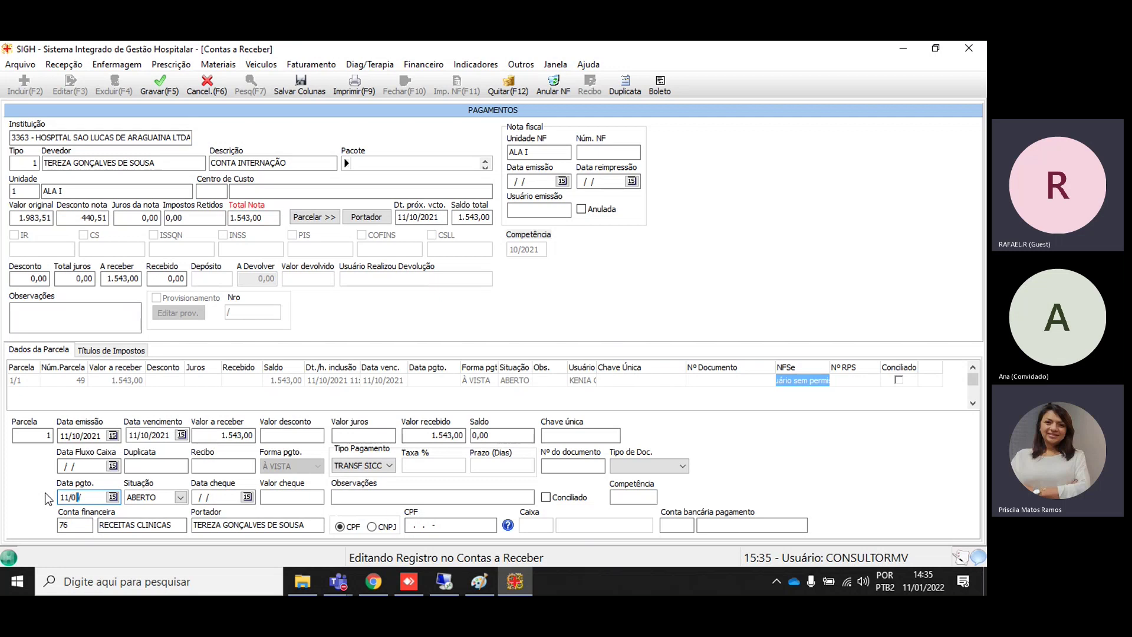
text(1/2022)
key(Tab)
click(179, 497)
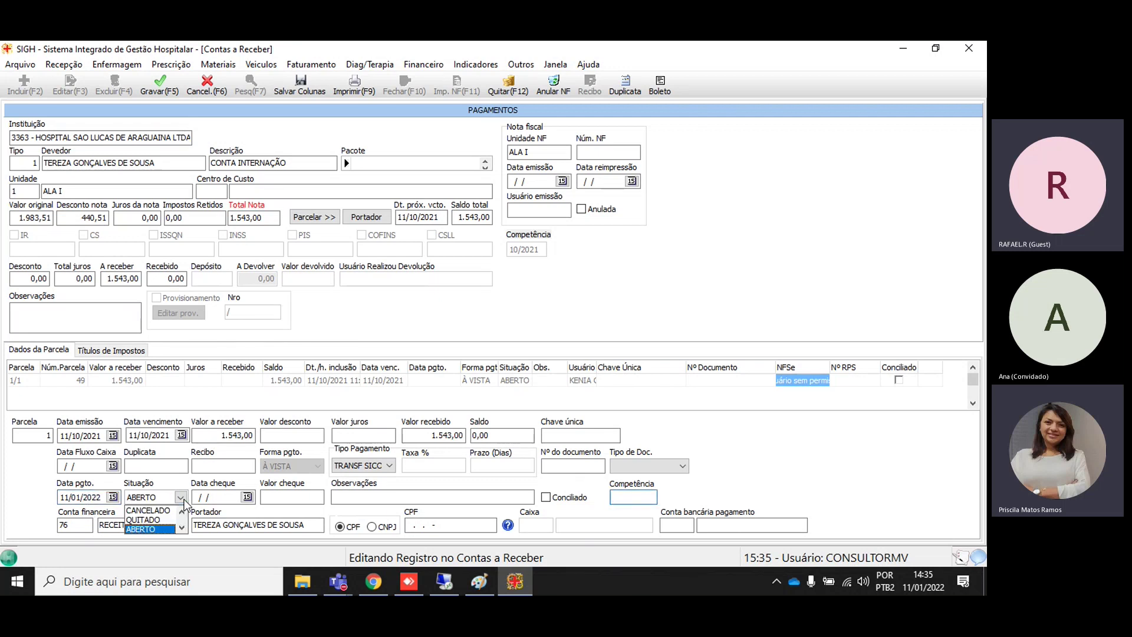
click(170, 519)
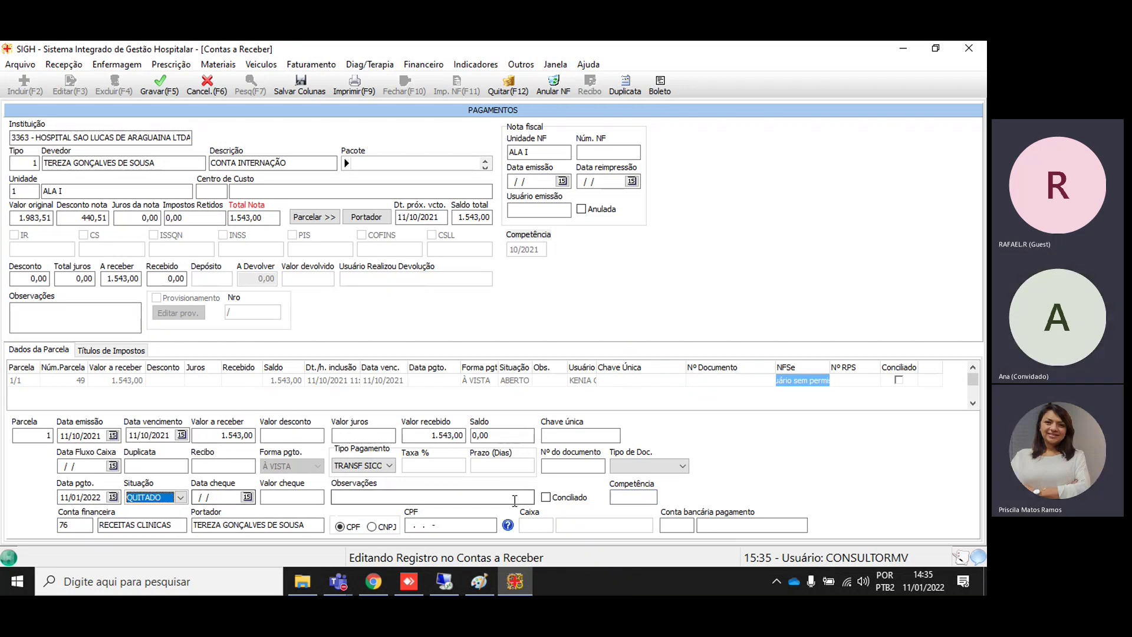
click(678, 525)
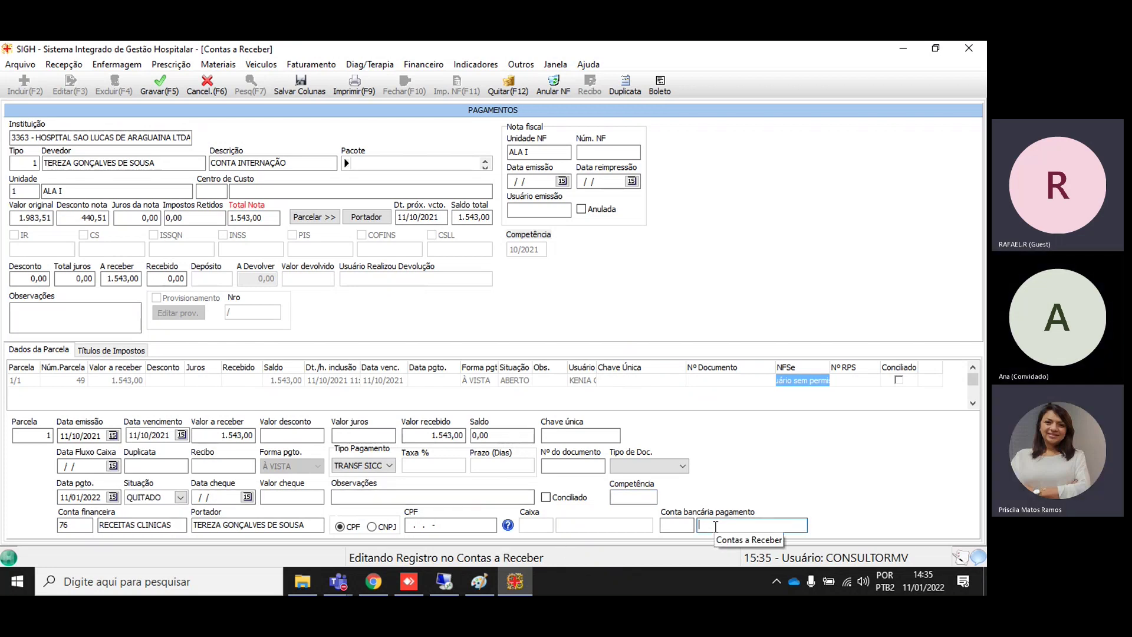
text(BANCO SI)
click(713, 525)
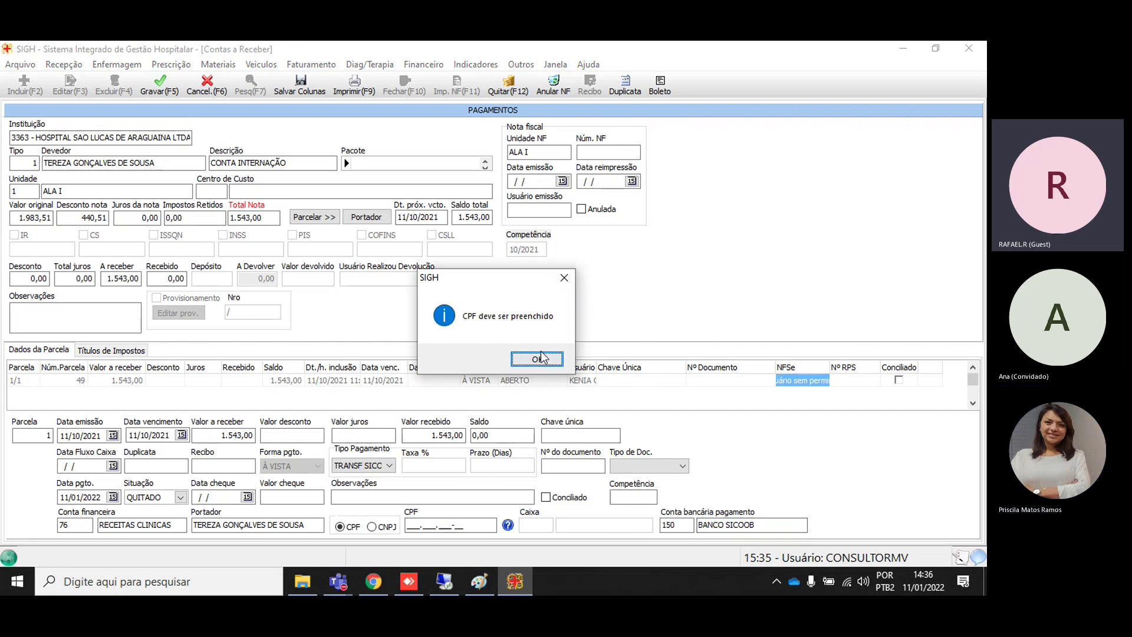
Dismiss the CPF warning, enter the debtor's CPF, and save the settled installment.
click(537, 358)
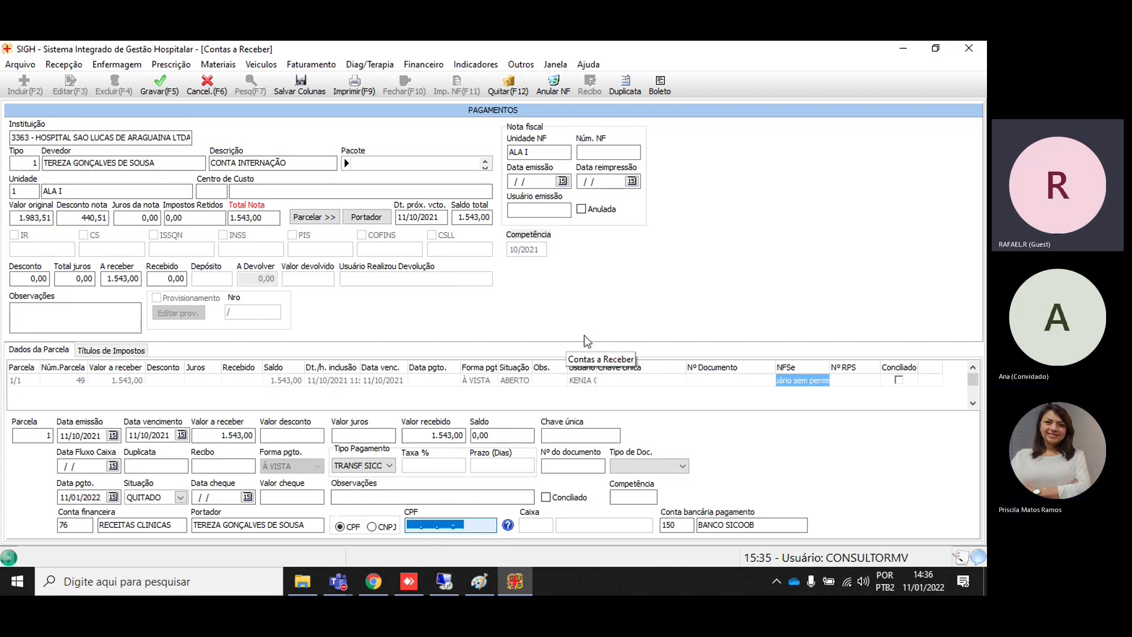
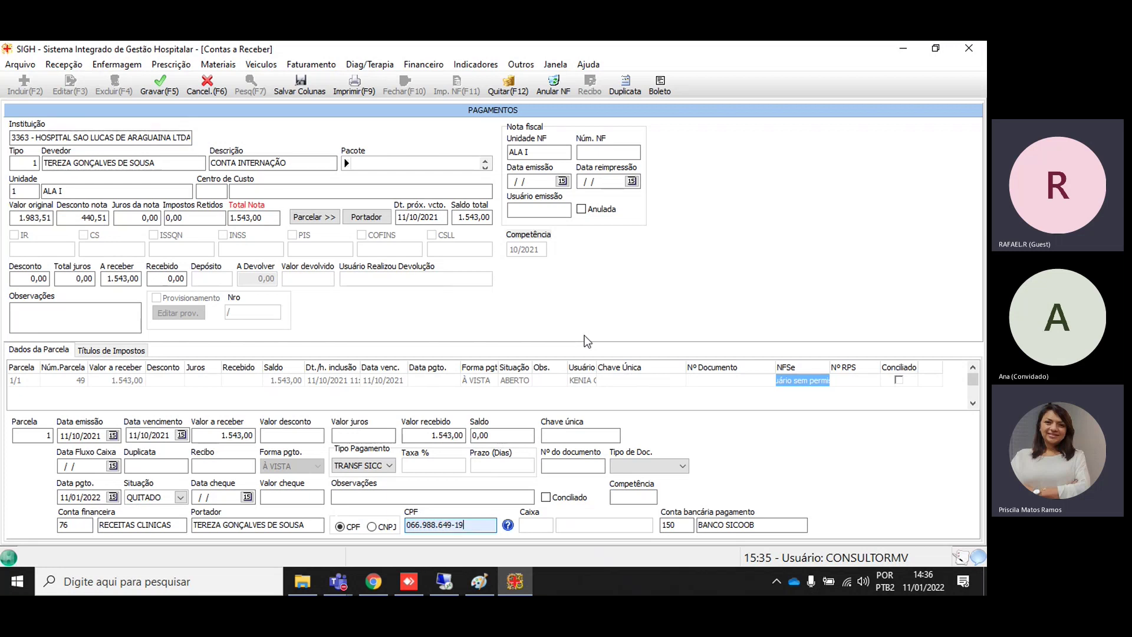
key(Tab)
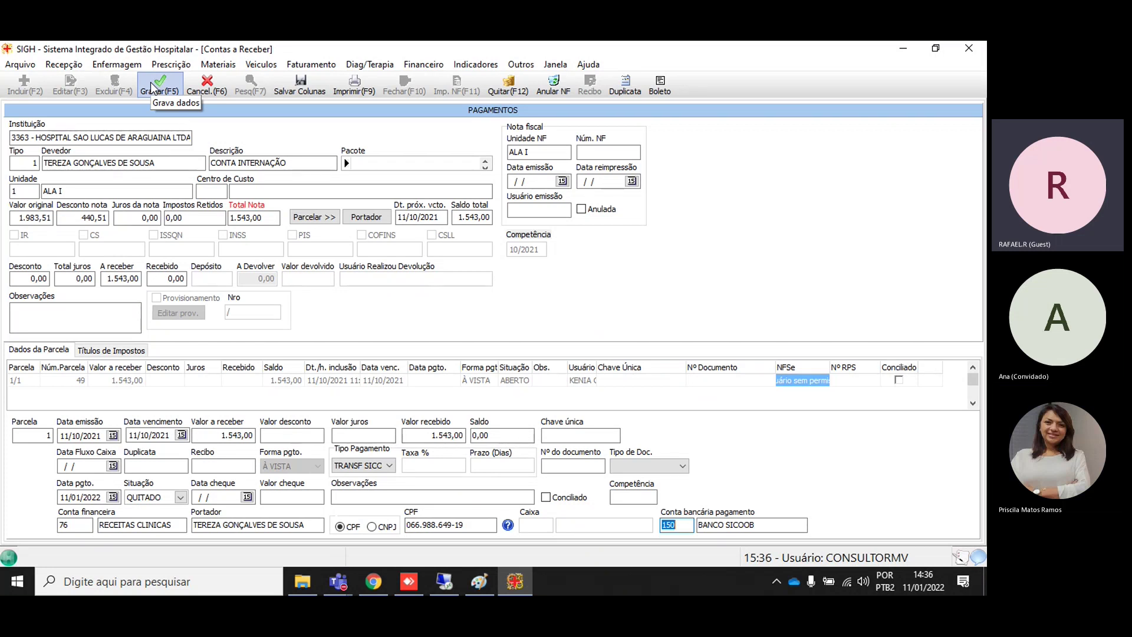
click(150, 82)
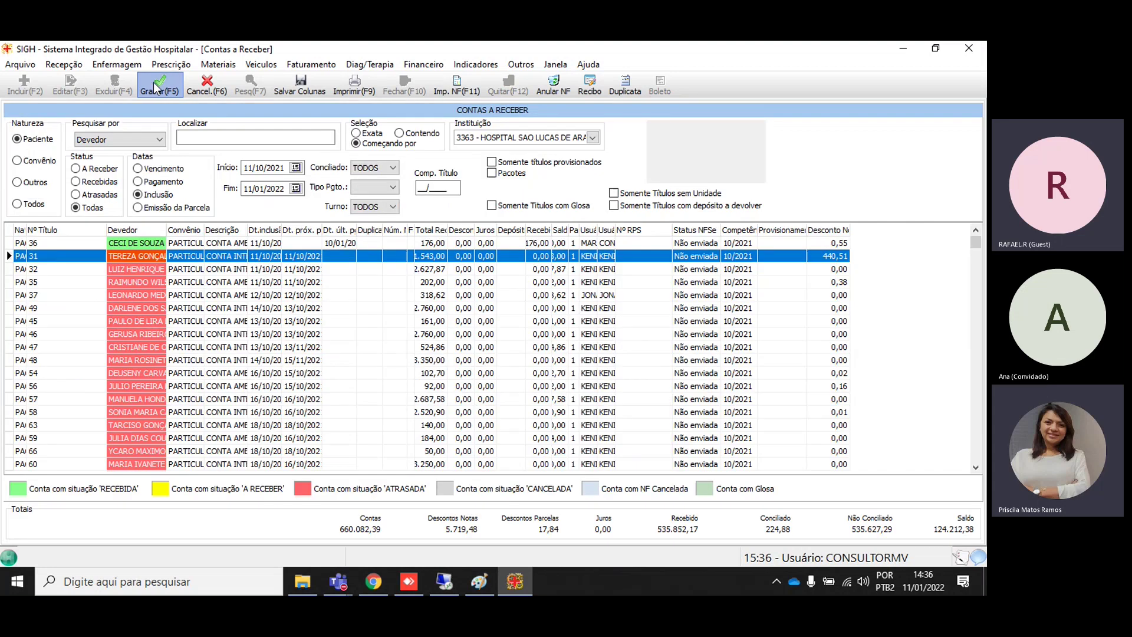
Refresh the receivables list, select title 31, and widen Recebido to show 1.543,00.
click(153, 83)
click(975, 230)
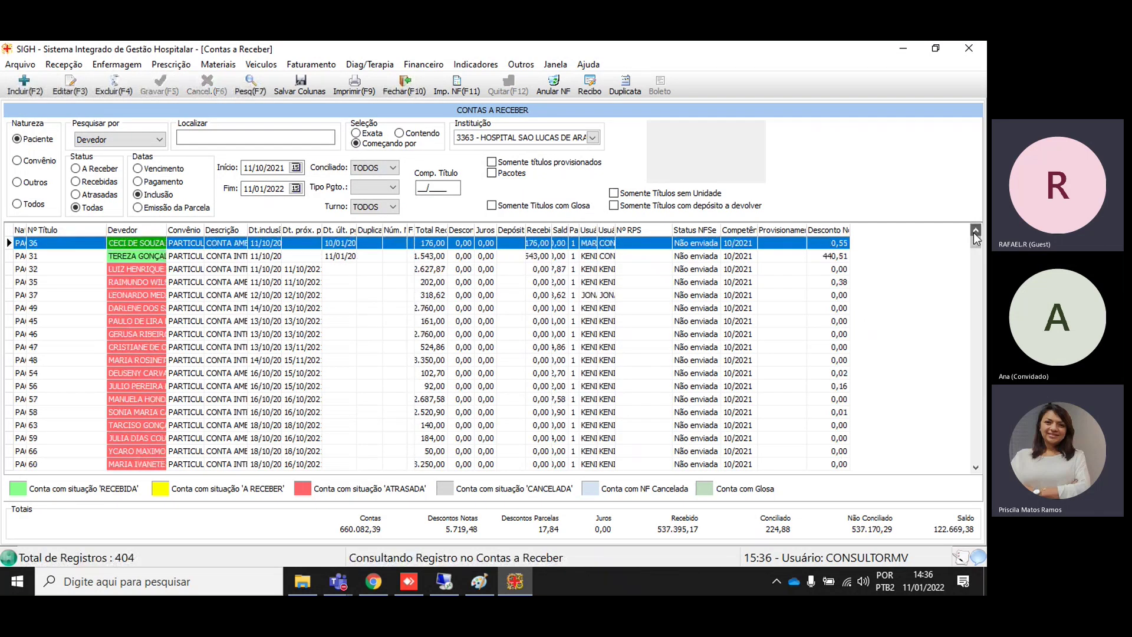
click(727, 257)
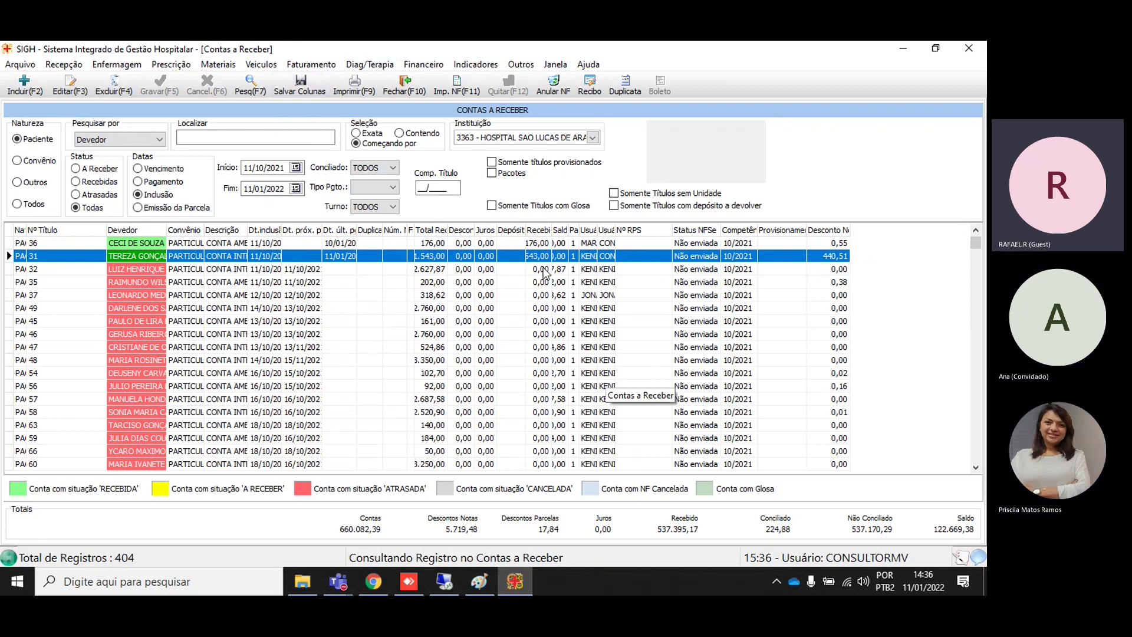
drag(551, 230, 590, 224)
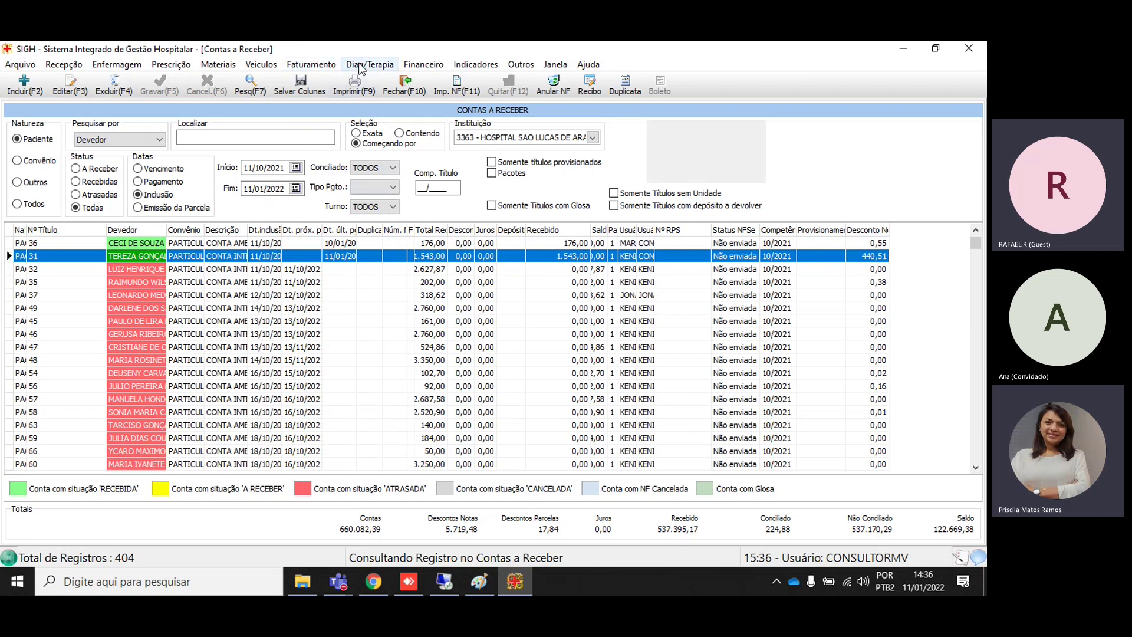
Browse the Financeiro menus, then widen the Devedor column and reselect title 31.
click(323, 65)
mouse_move(432, 71)
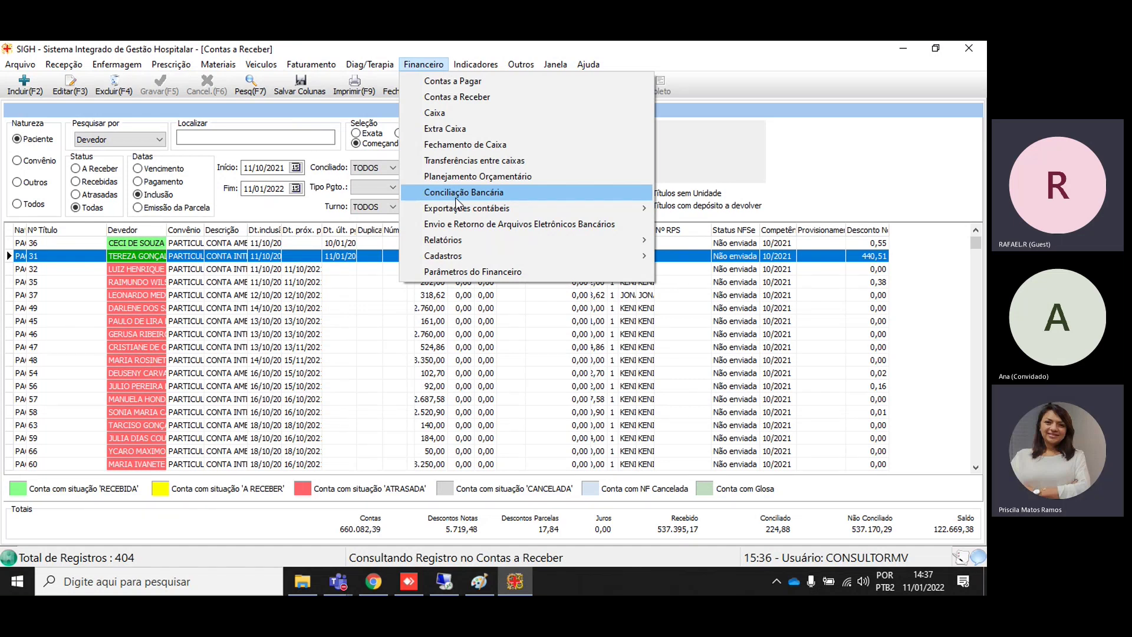
click(508, 197)
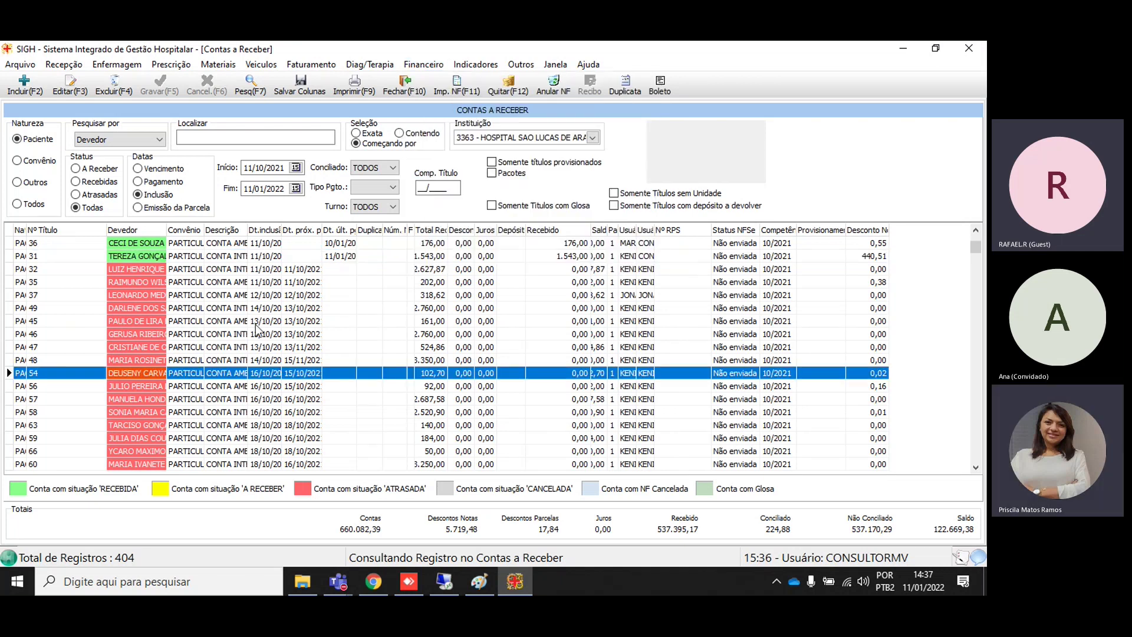
drag(165, 230, 202, 230)
click(295, 258)
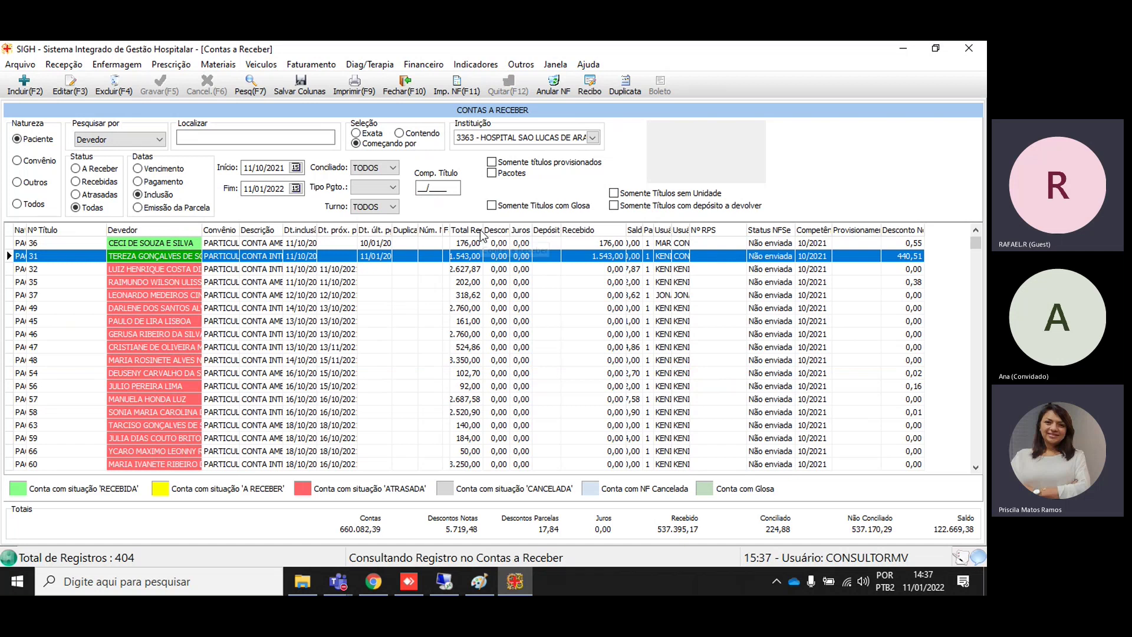
Widen the discount column, review the grid, and close the Contas a Receber window.
drag(505, 227, 515, 226)
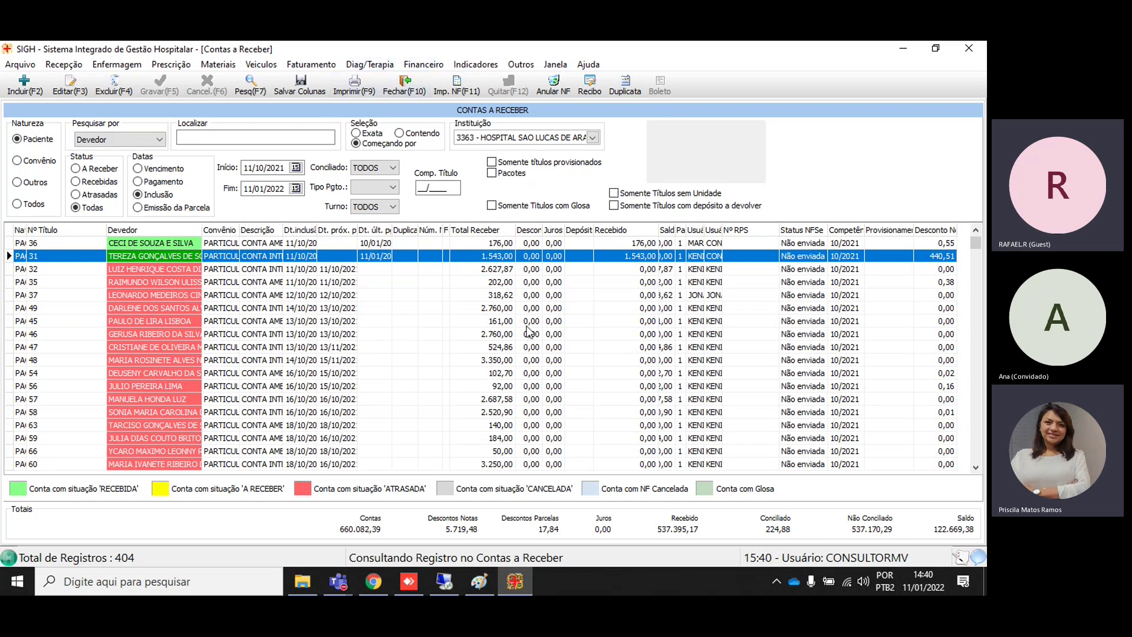
mouse_move(410, 583)
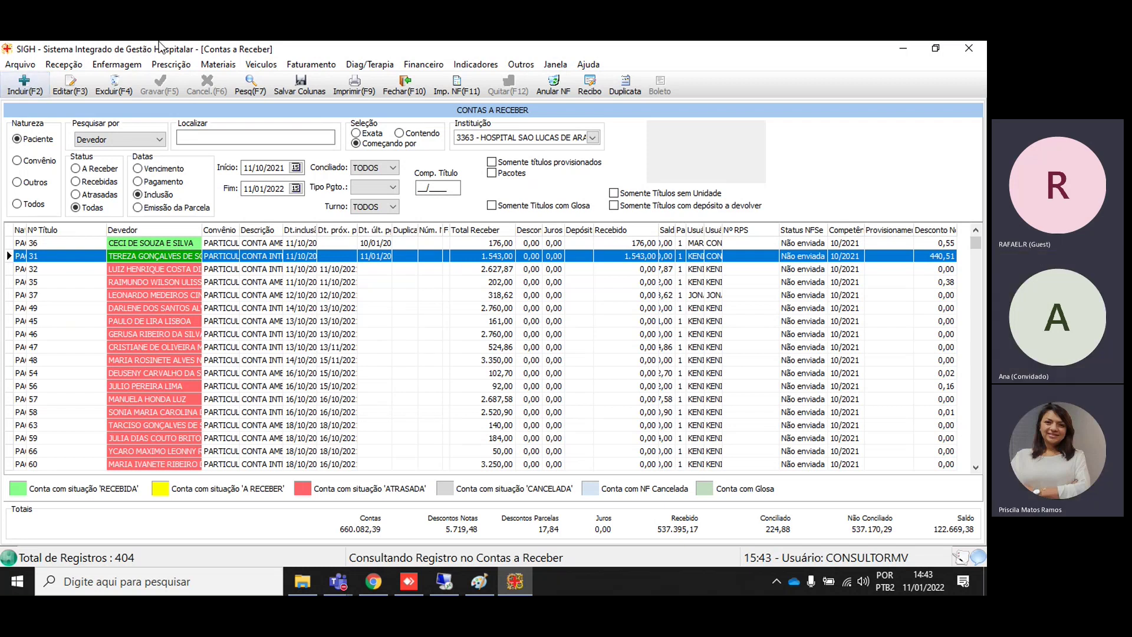
click(393, 89)
Open Contas a Pagar and edit the CM HOSPITALAR S.A RECIFE payable, invoice 107646.
click(429, 66)
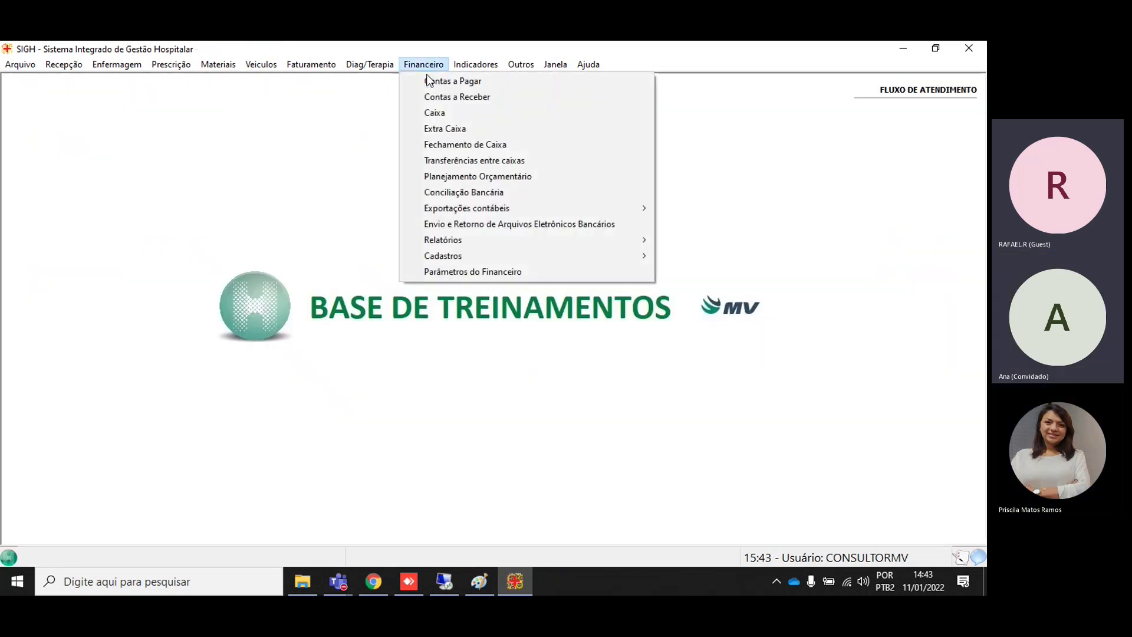
click(458, 87)
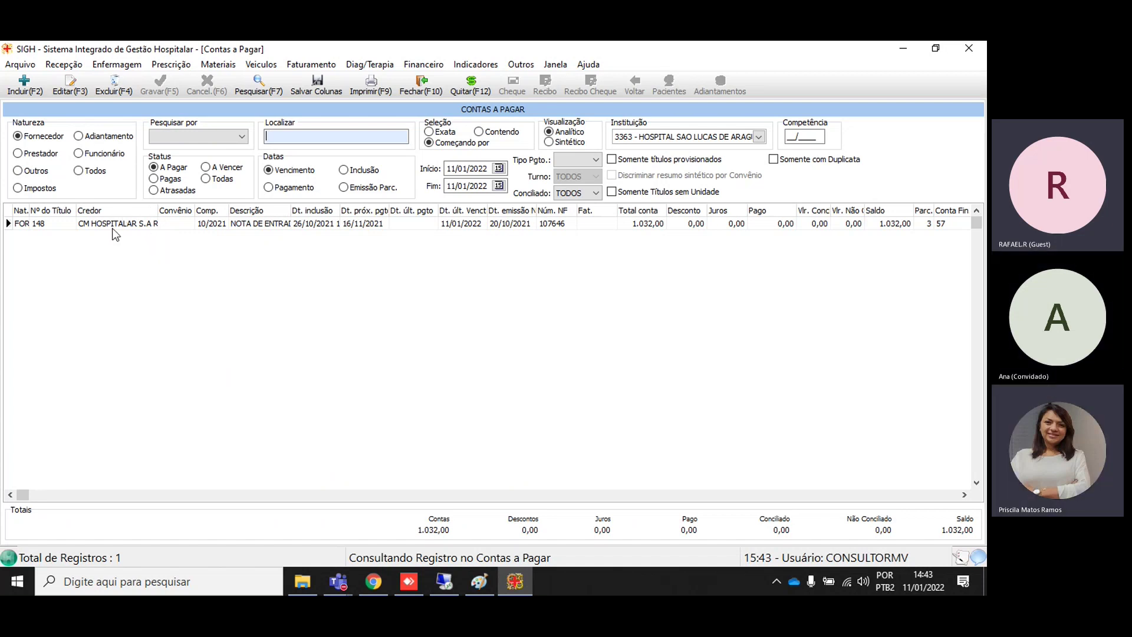
click(68, 83)
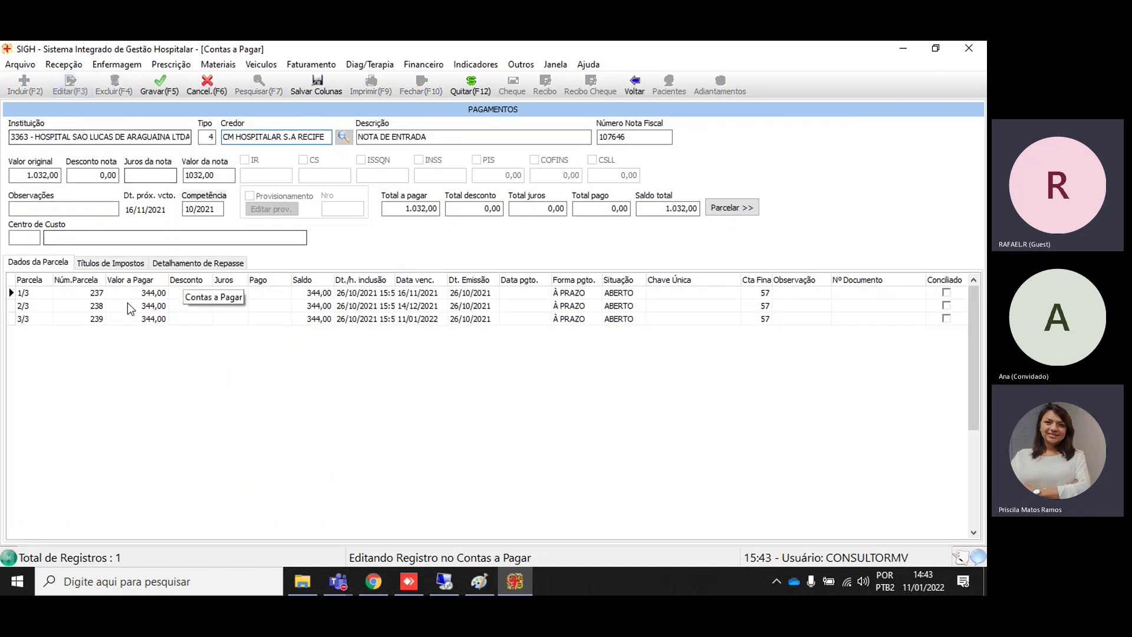
Open installment 3/3 and pay the full 344,00, zeroing its balance.
click(131, 295)
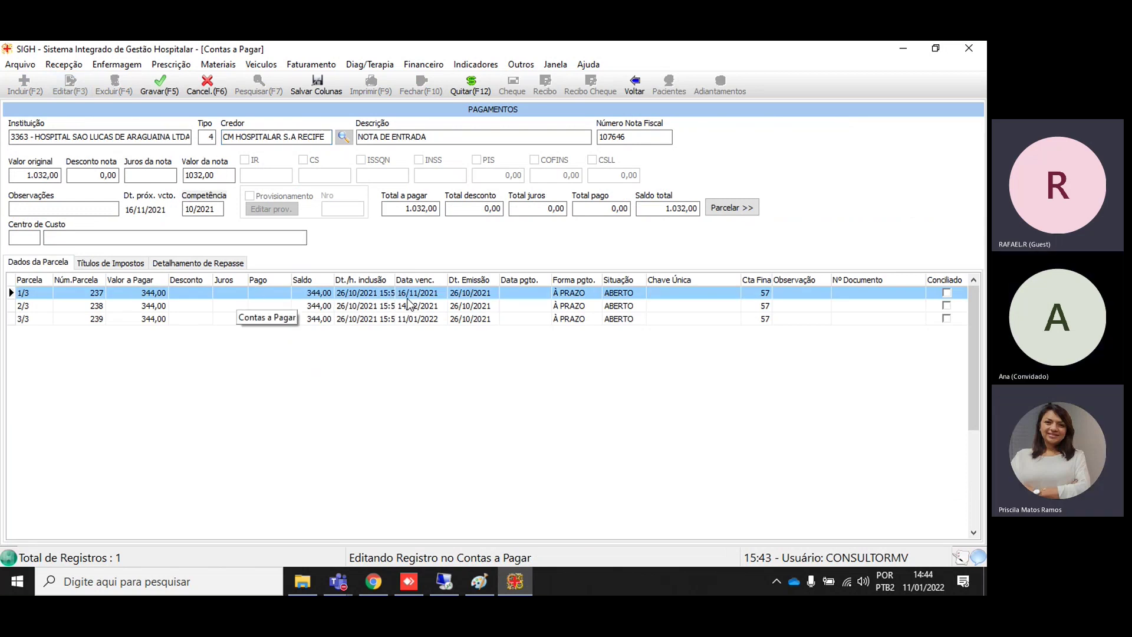
drag(447, 279, 472, 279)
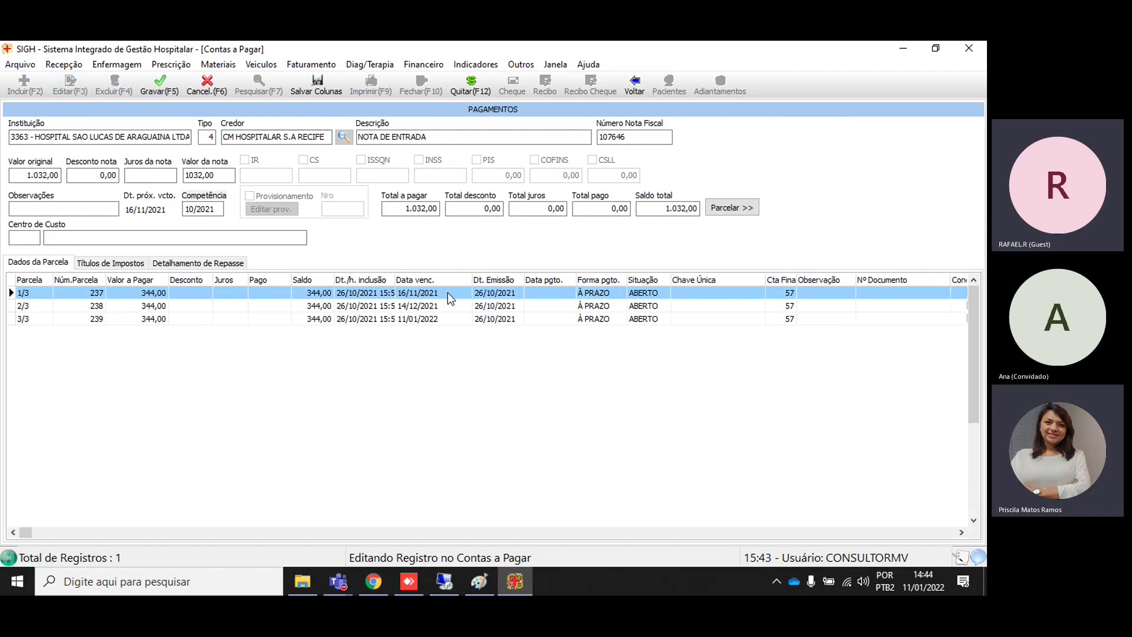
click(413, 323)
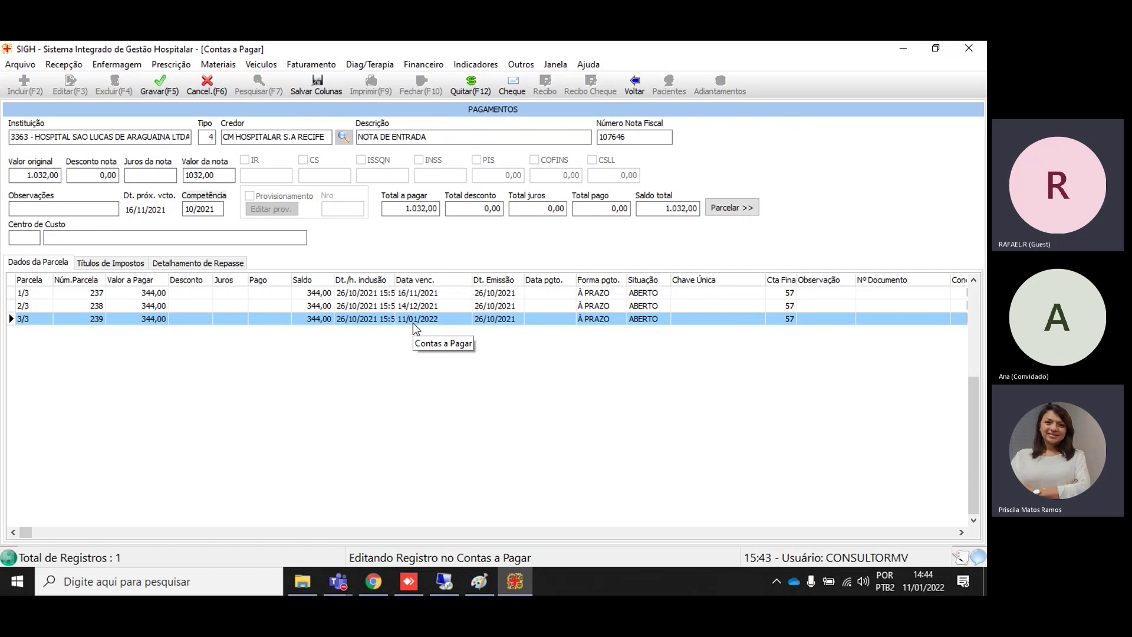
double_click(412, 323)
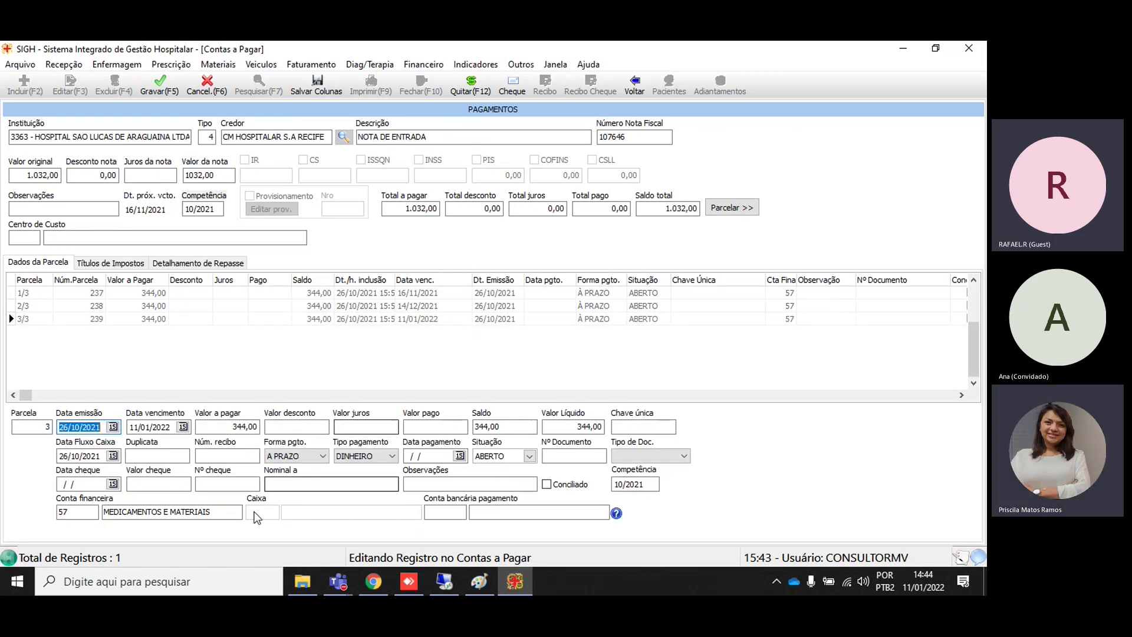
click(417, 426)
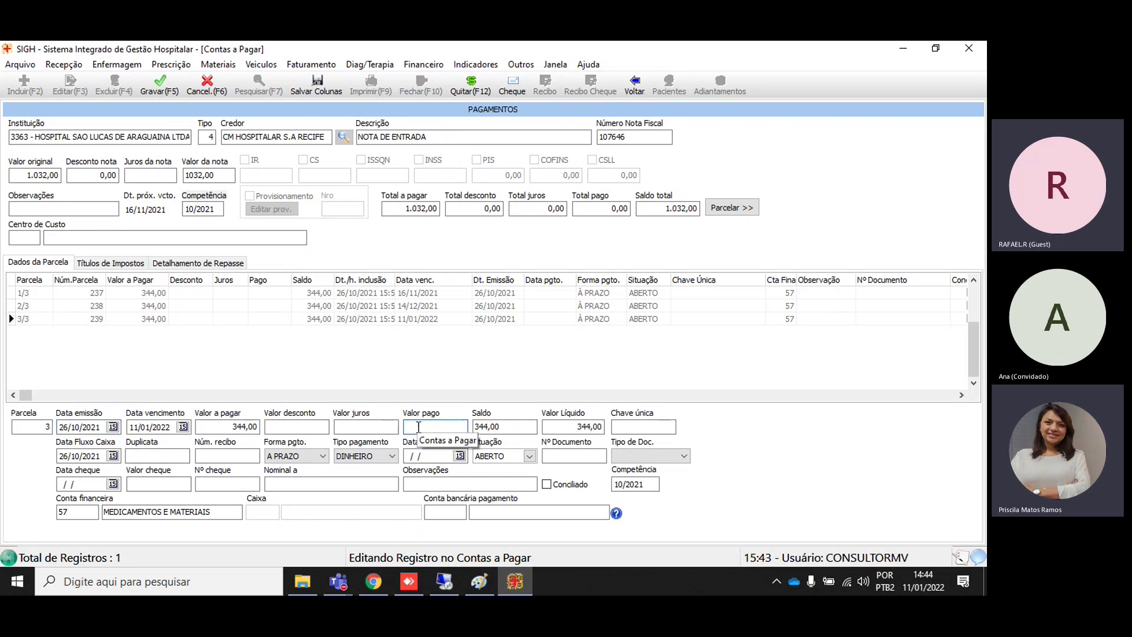
key(Tab)
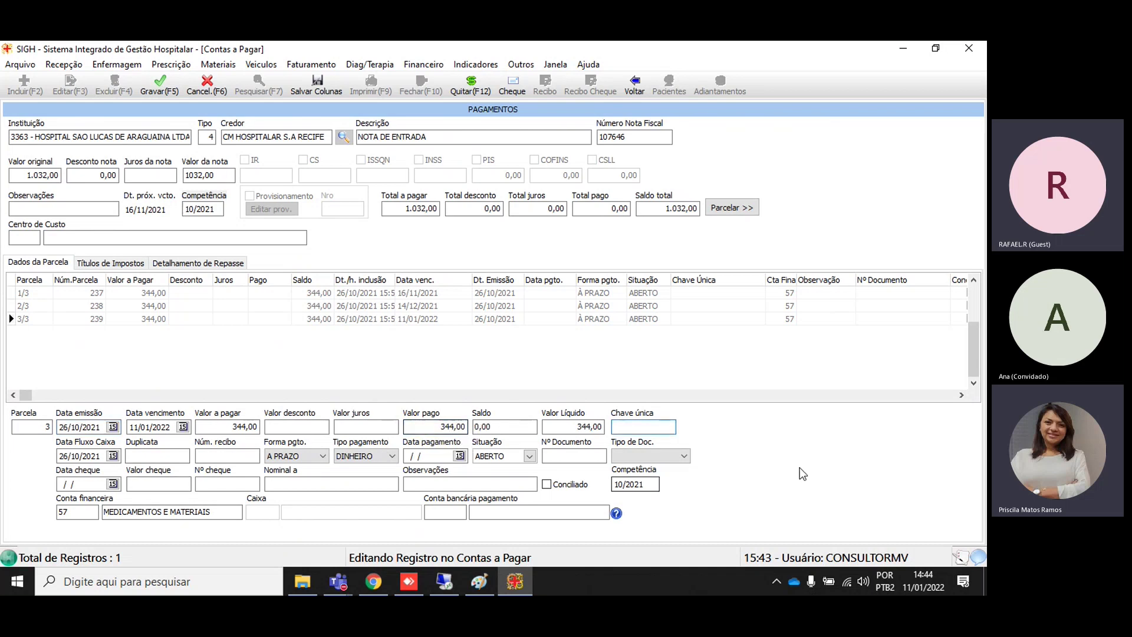
Enter cheque date 11/01/2022 and mark the installment QUITADO.
click(65, 484)
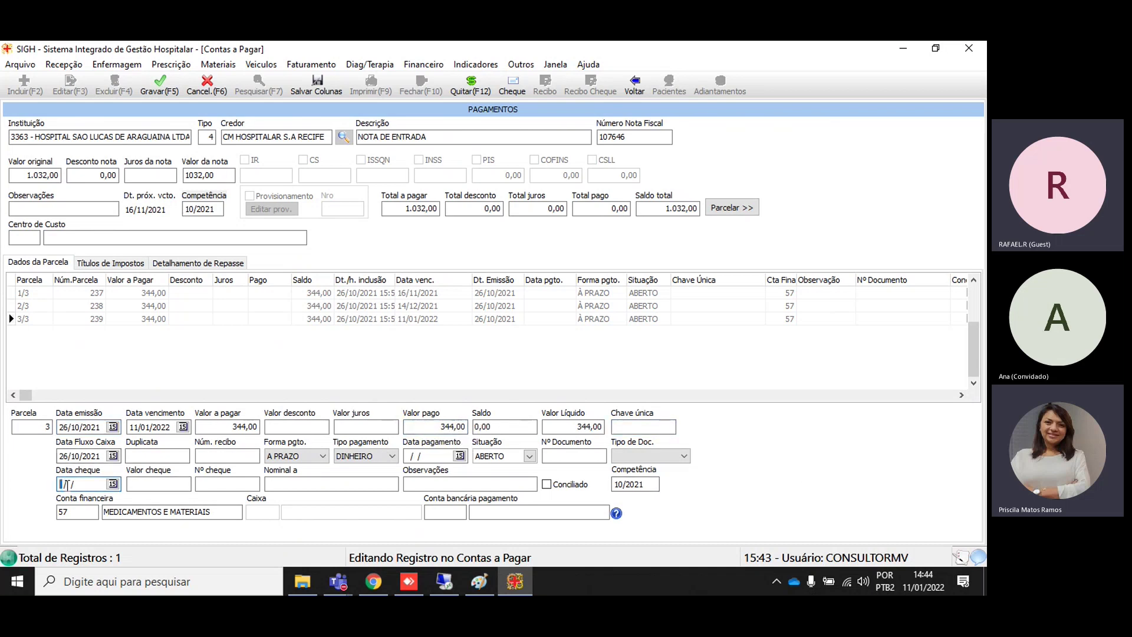
text(11012022)
key(Tab)
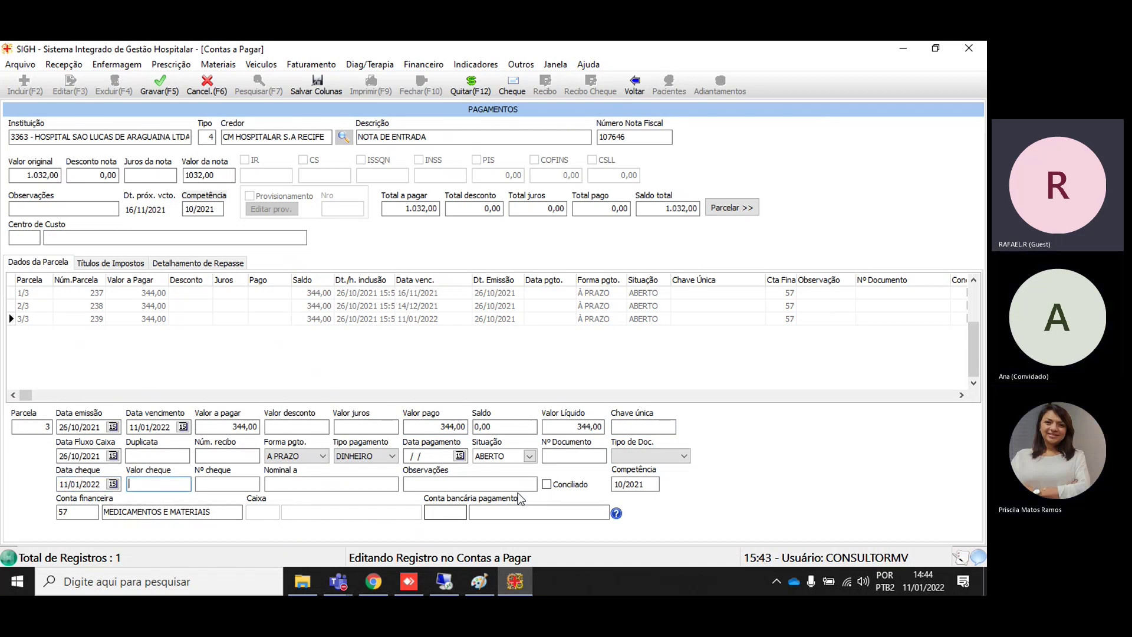
click(528, 456)
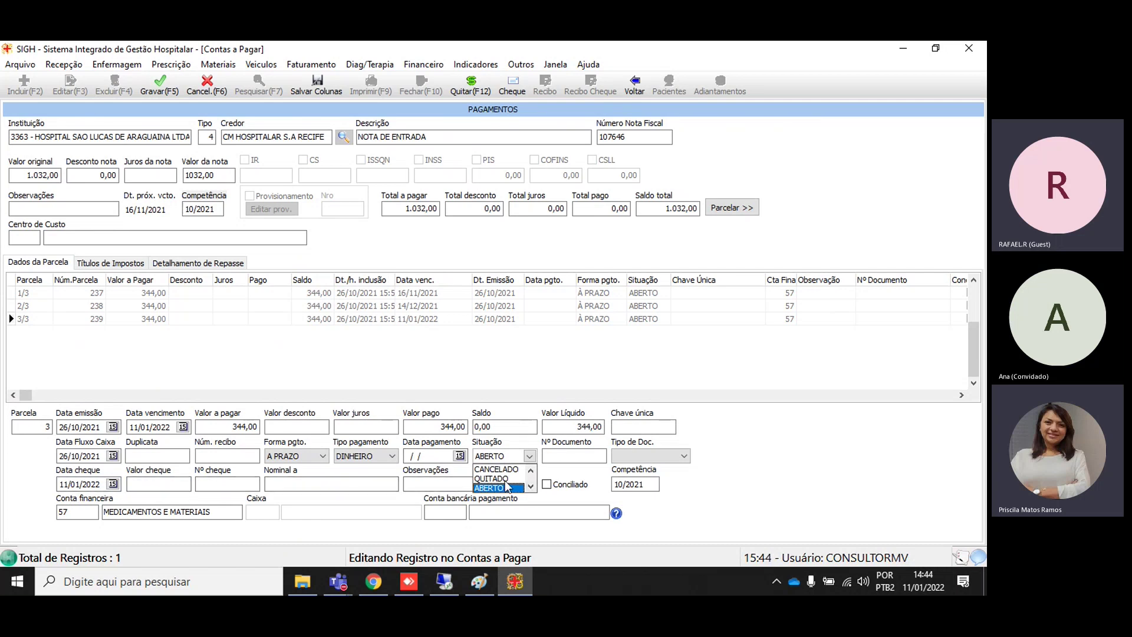
click(493, 478)
click(113, 484)
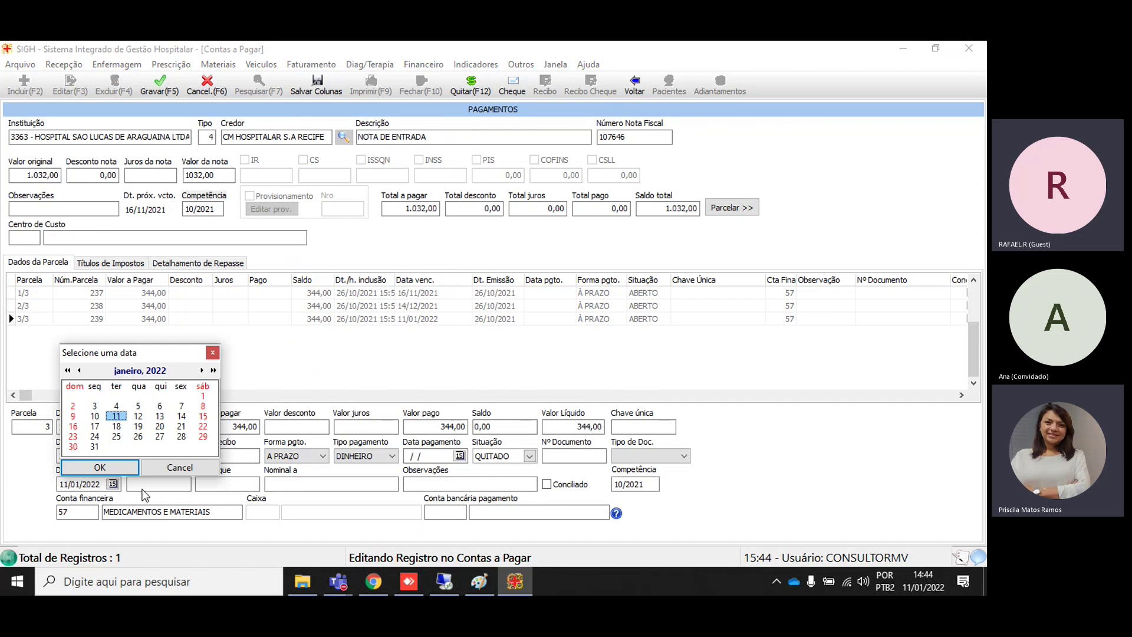
click(169, 465)
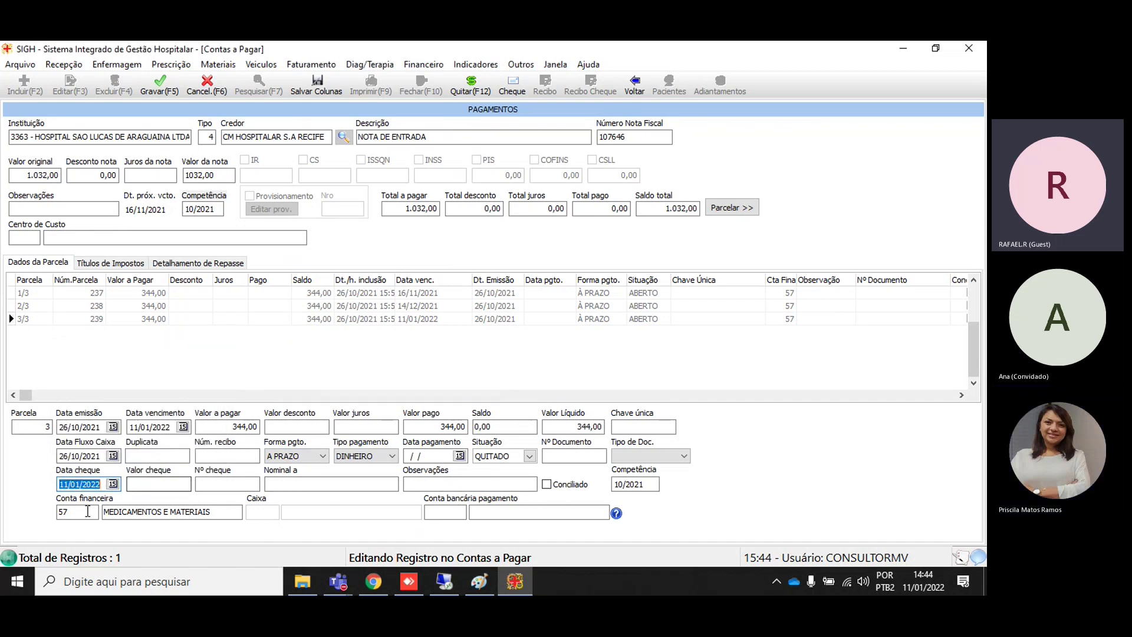
Set payment date 11/01/2022 and look up paying bank accounts starting with BANC.
click(407, 456)
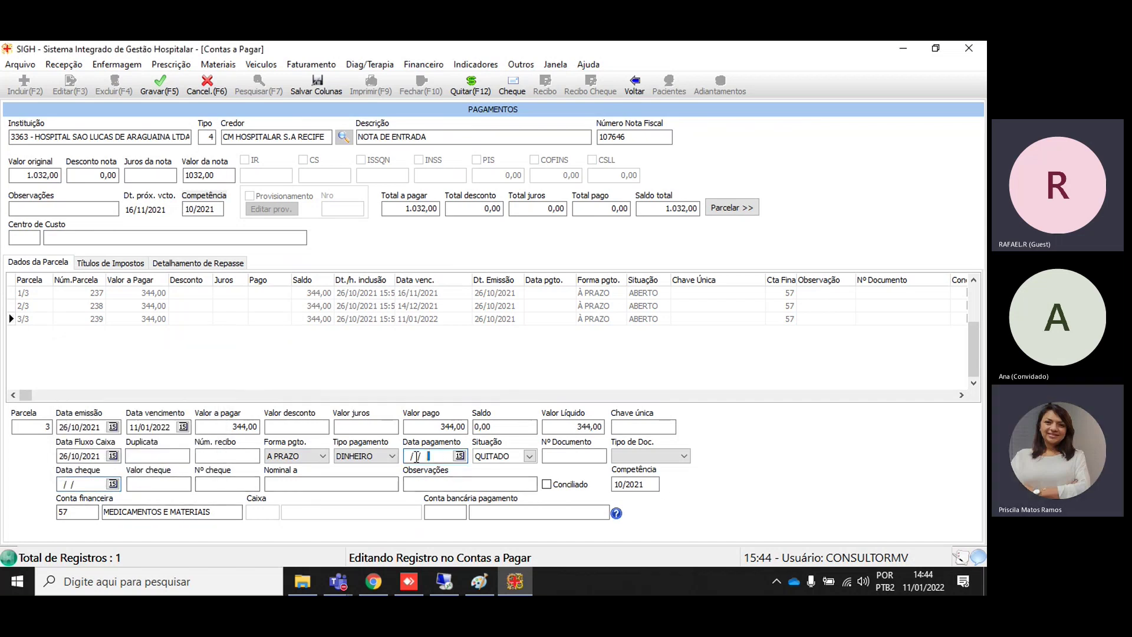
text(11/01/2022)
key(Tab)
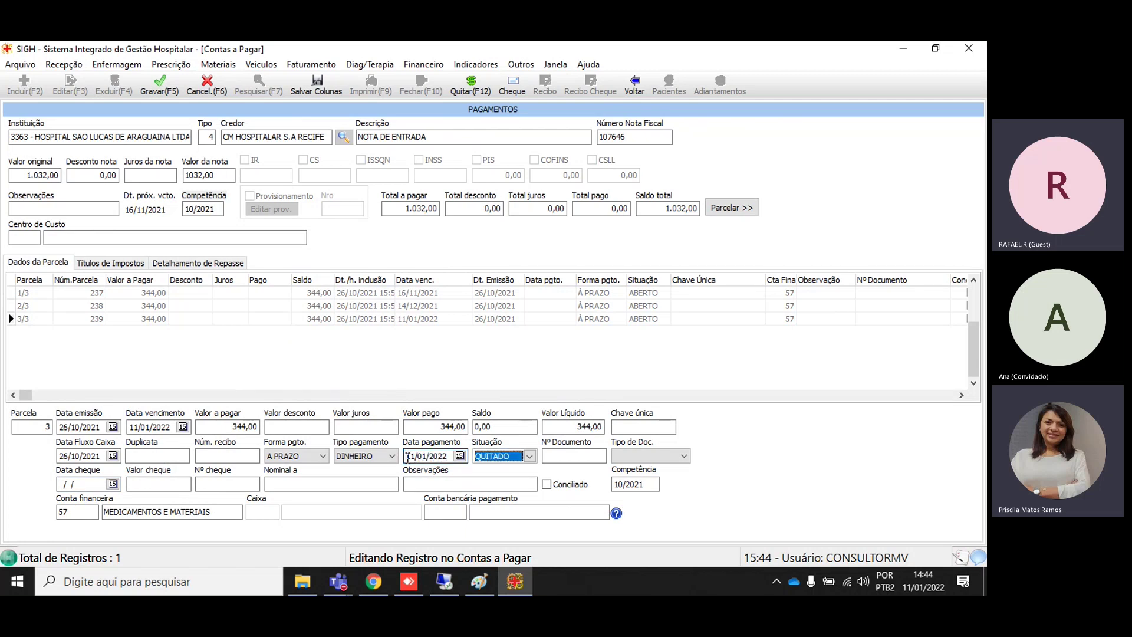
click(487, 512)
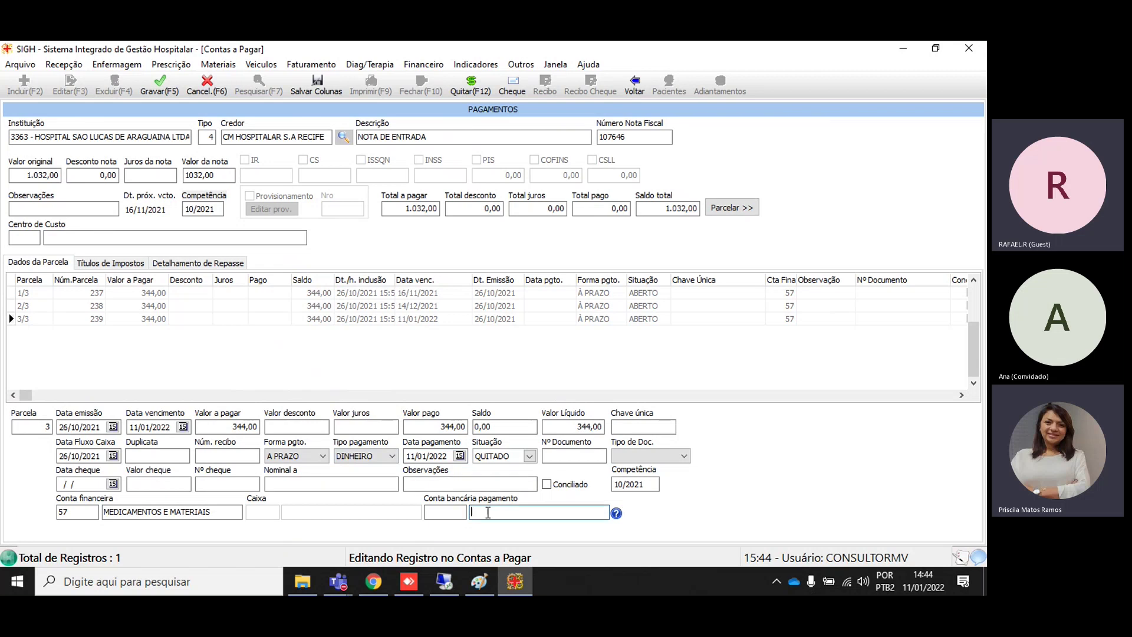
text(BANC)
key(Tab)
Set payment type TRANSF SICOOB and bank account BANCO for installment 3/3, then confirm.
click(282, 216)
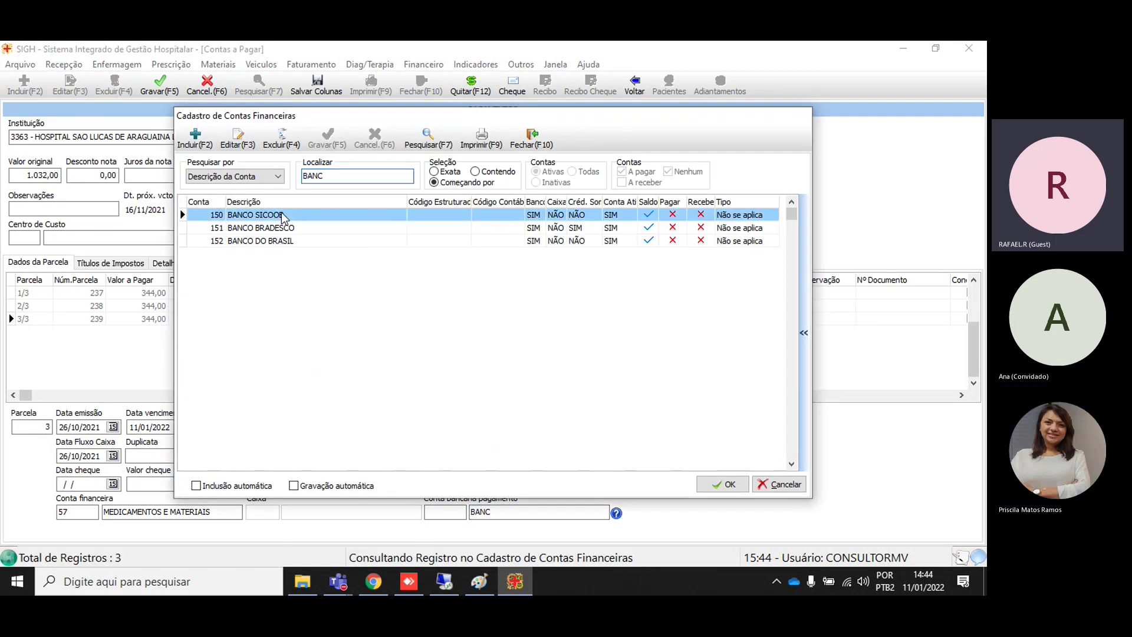
click(775, 484)
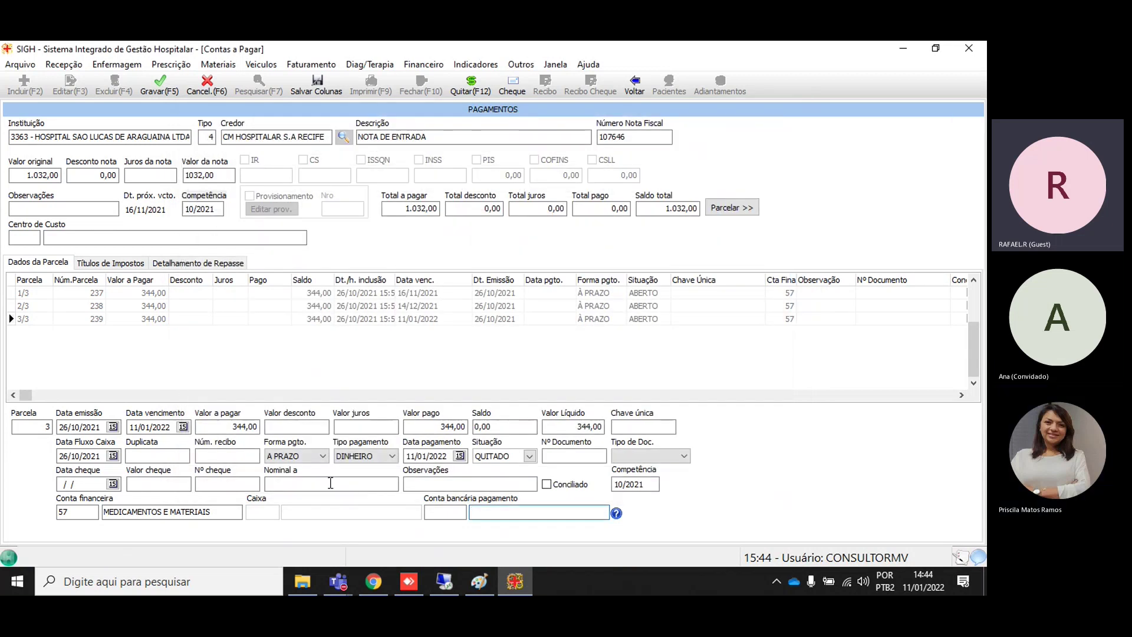
click(369, 456)
click(505, 533)
click(506, 533)
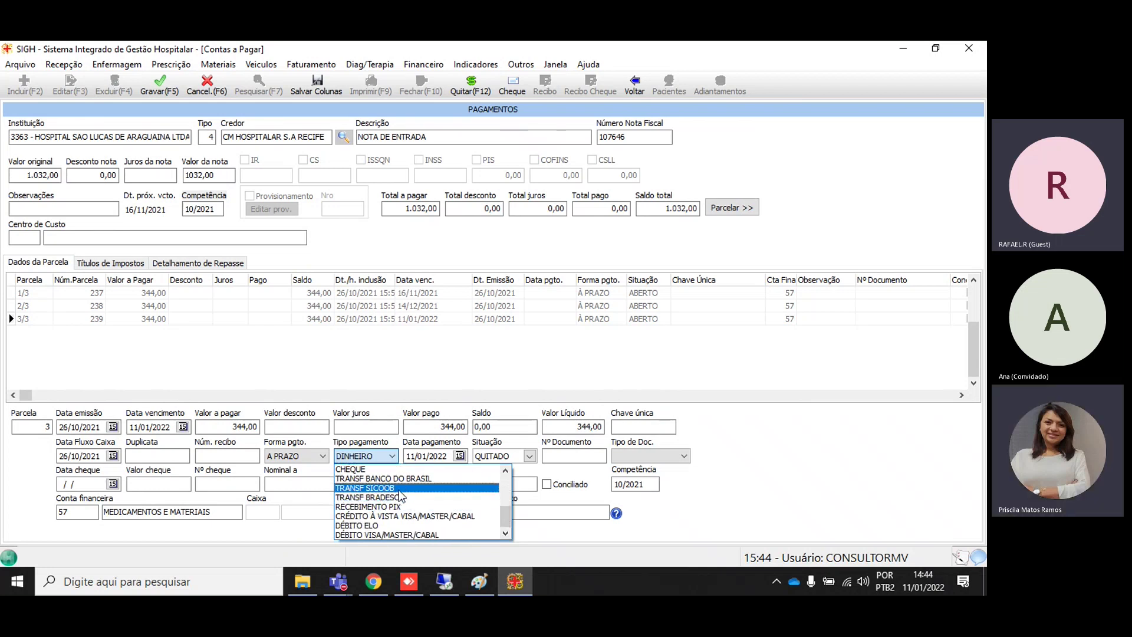
click(400, 488)
text(BANCO)
key(Return)
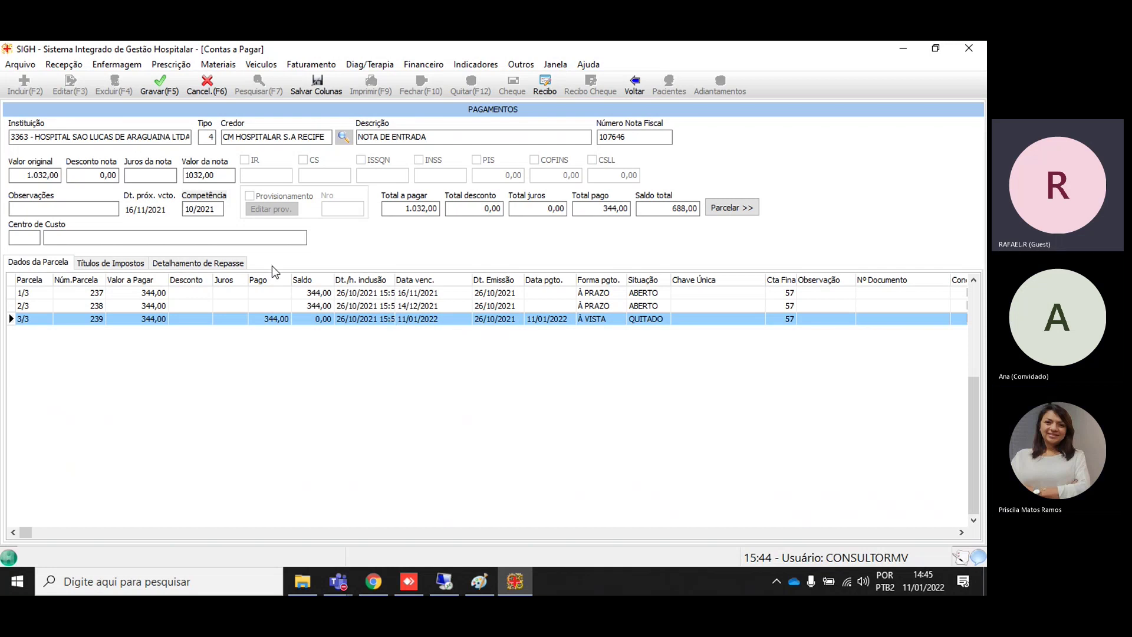
Save the settled installment, then view and close the accounts payable report.
click(162, 95)
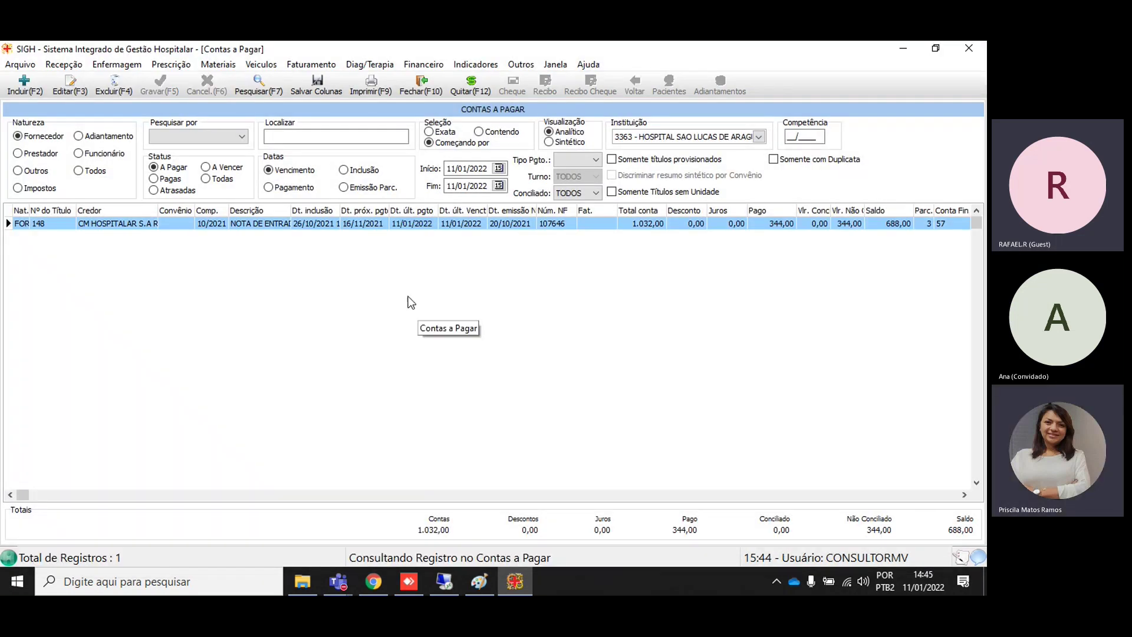
click(442, 65)
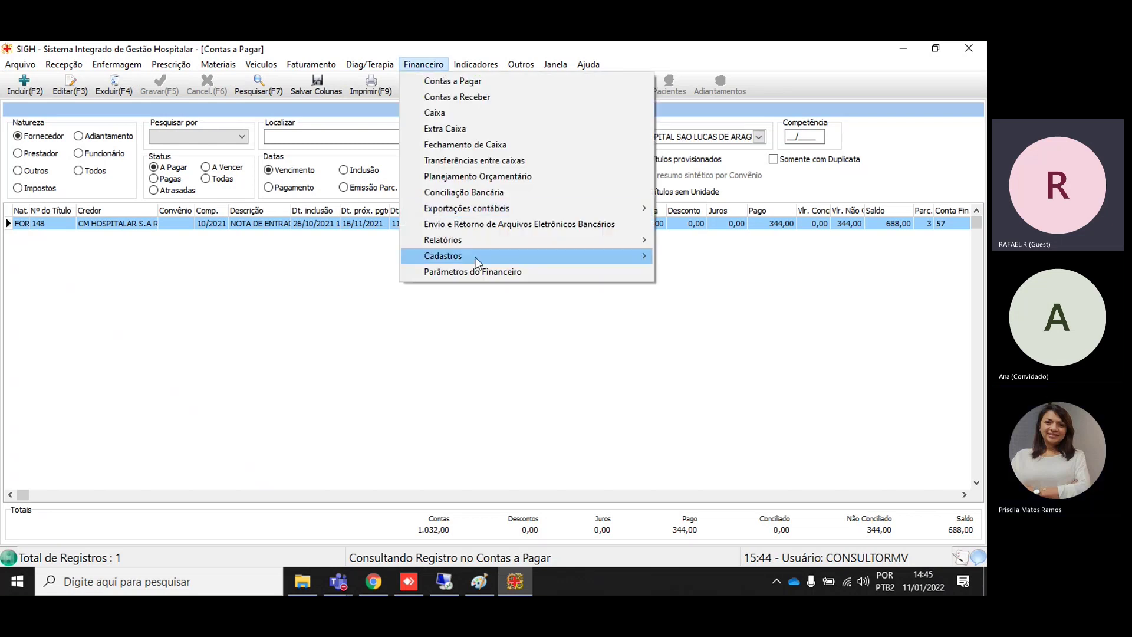
mouse_move(599, 248)
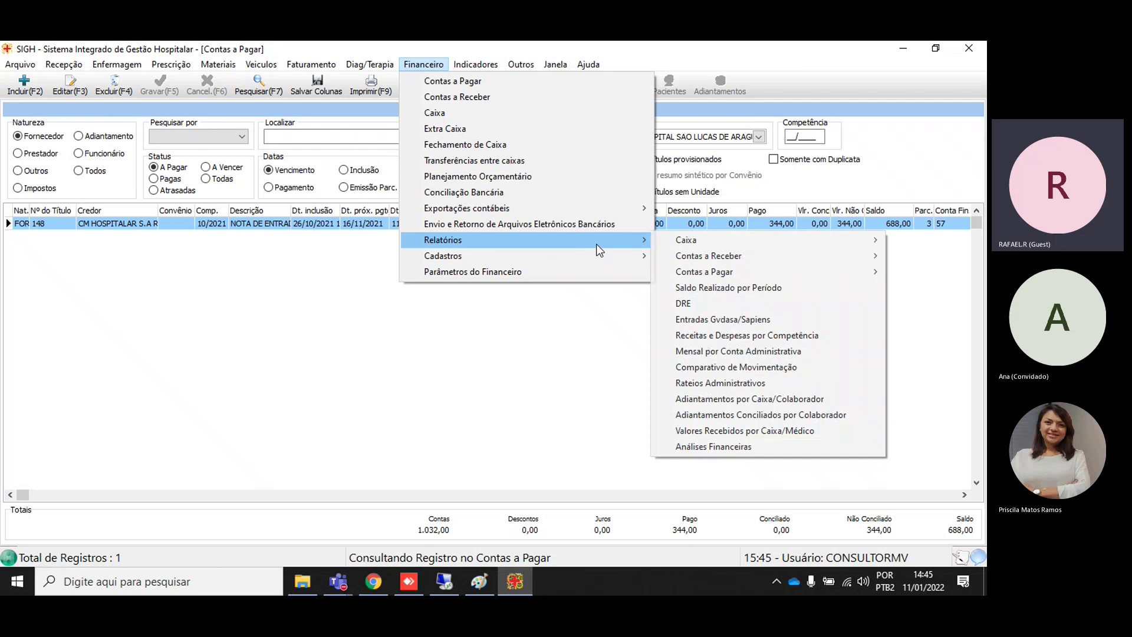
click(601, 270)
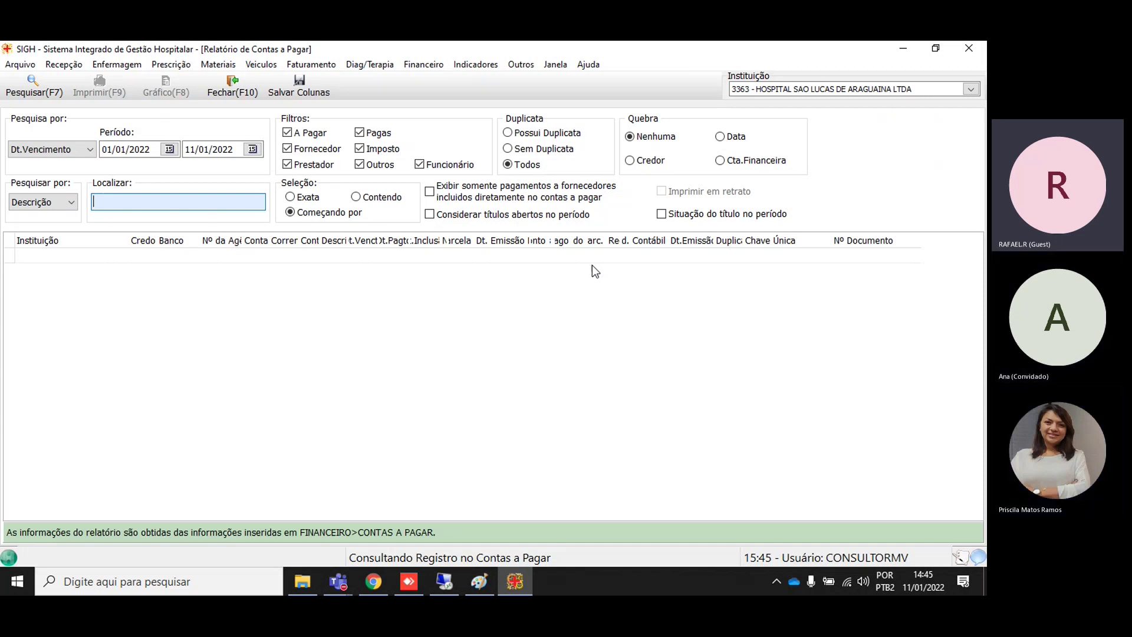
click(234, 86)
Open the Movimento por Período report from Financeiro > Relatórios.
click(423, 64)
mouse_move(514, 241)
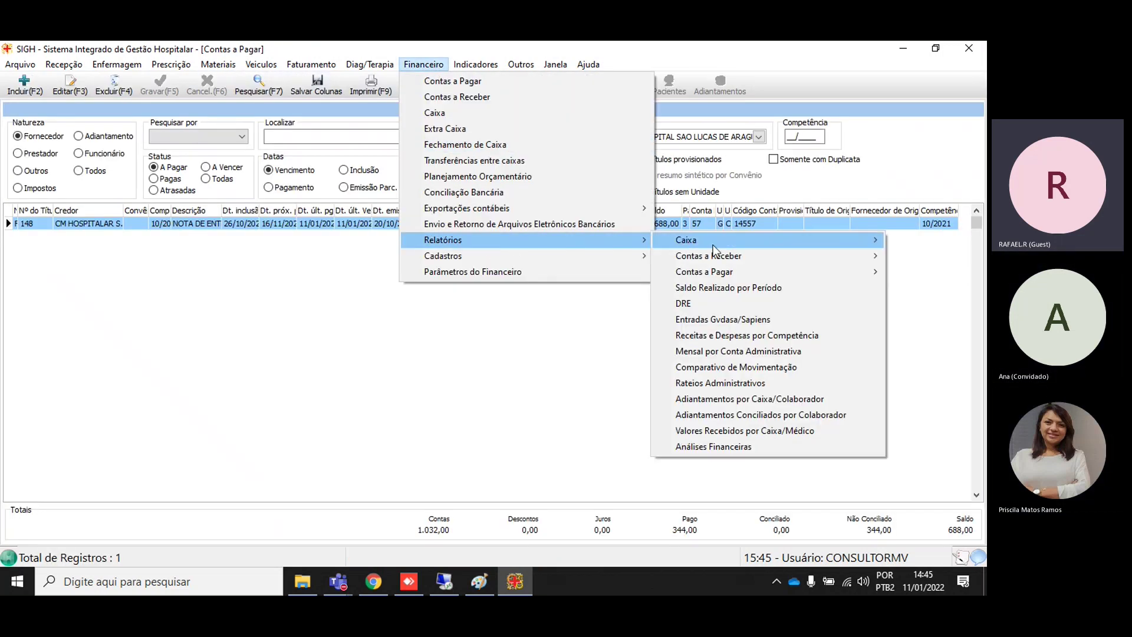
mouse_move(712, 246)
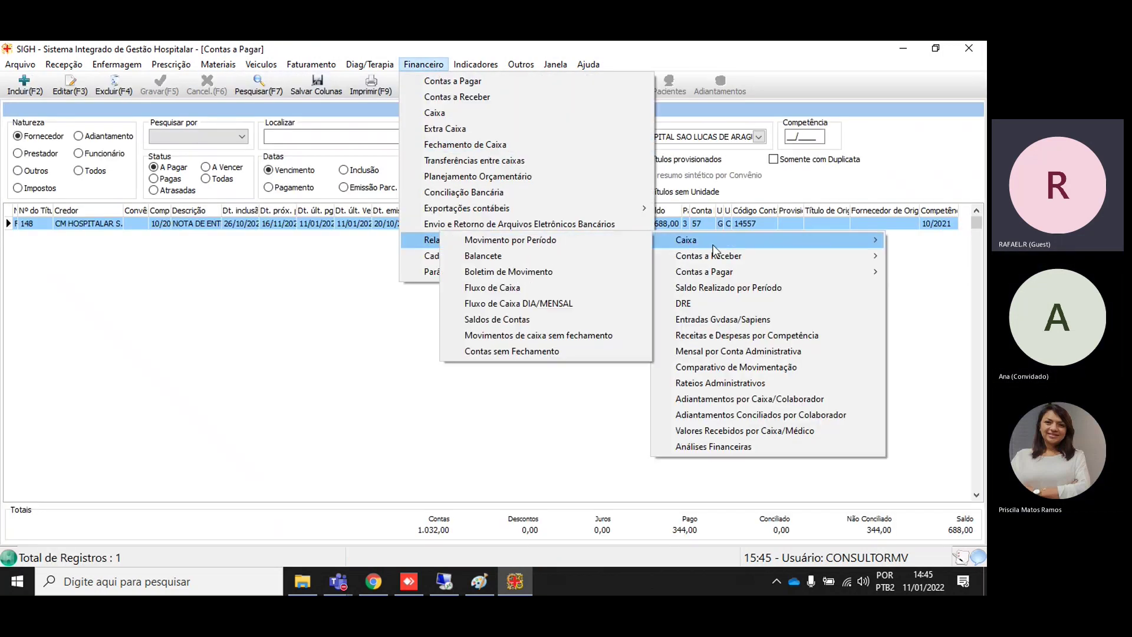
click(580, 241)
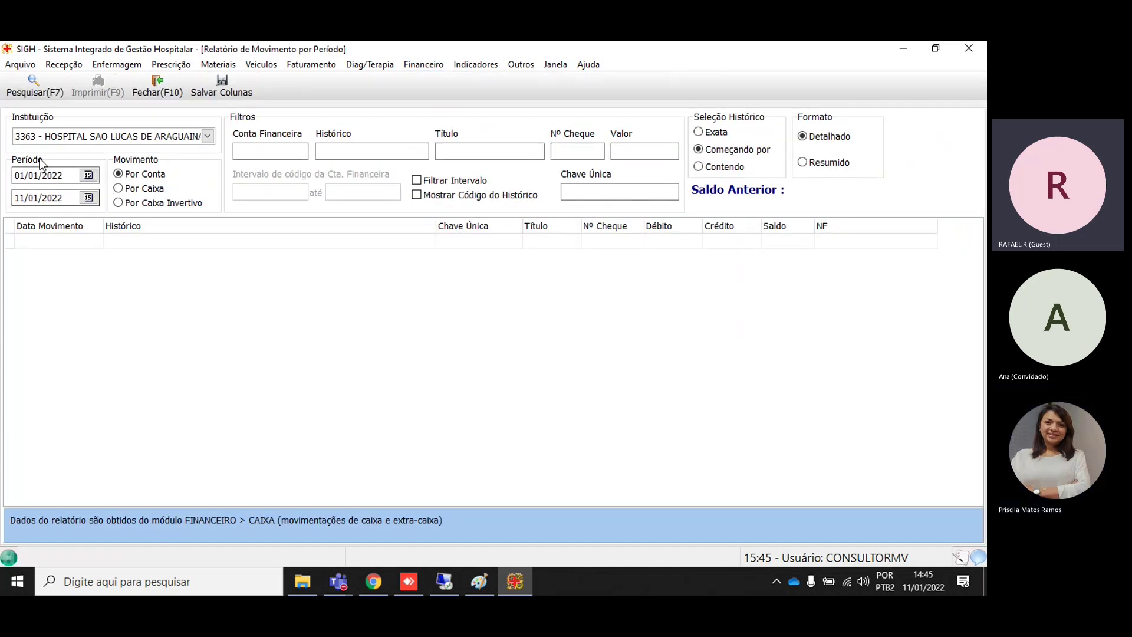
Filter the movement report by the BANCO SICOOB financial account and run it.
click(259, 149)
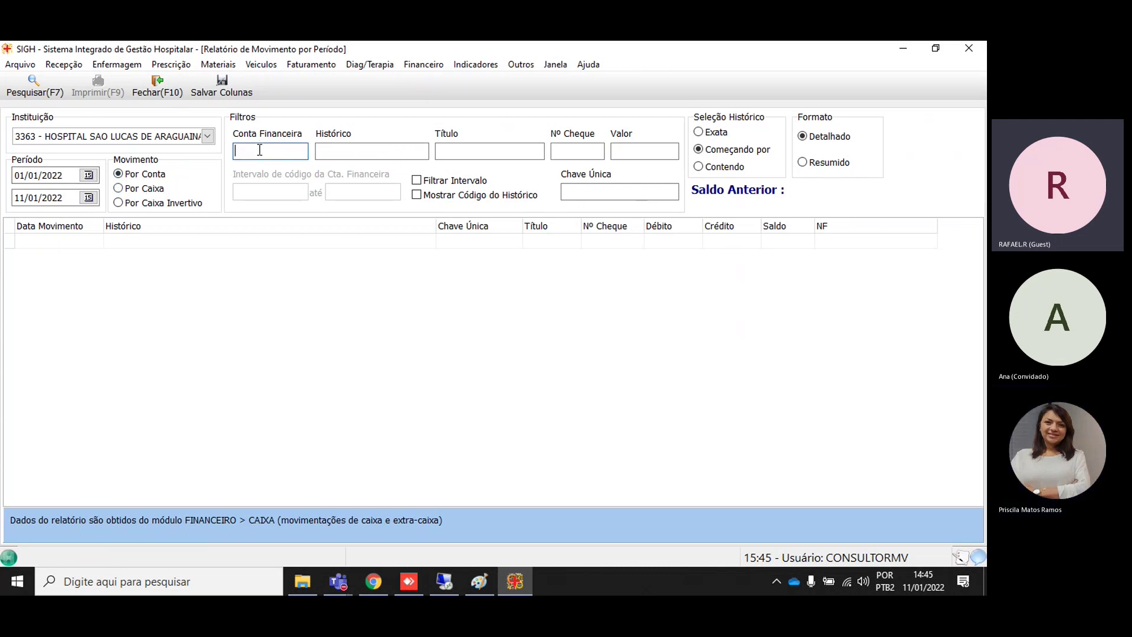
text(BAN)
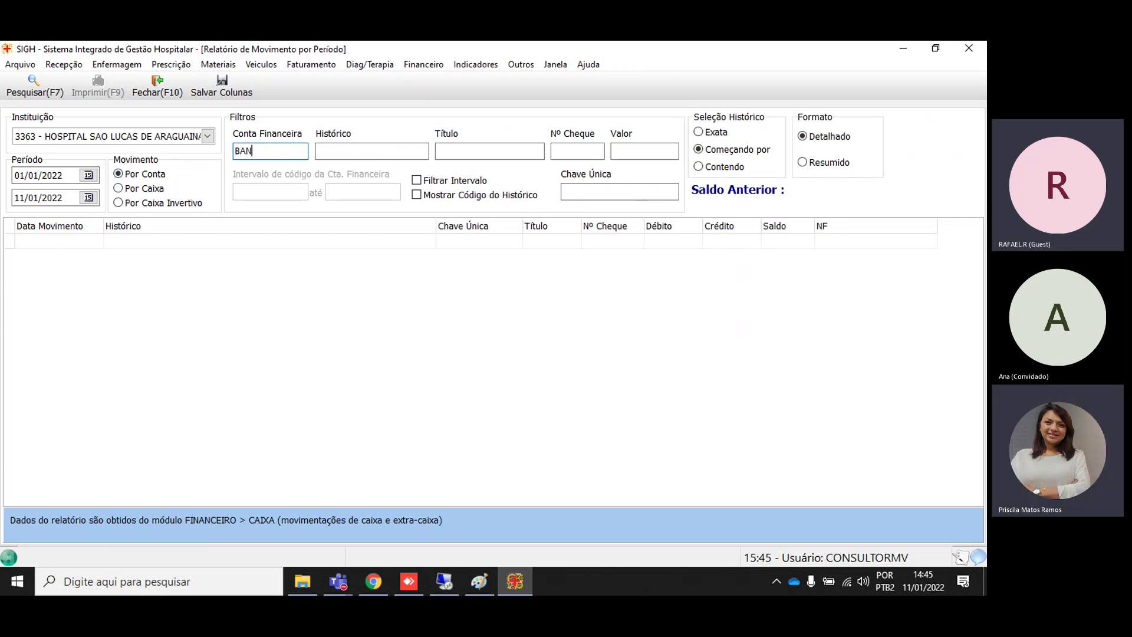
text(CO SICOOB)
key(Tab)
click(52, 95)
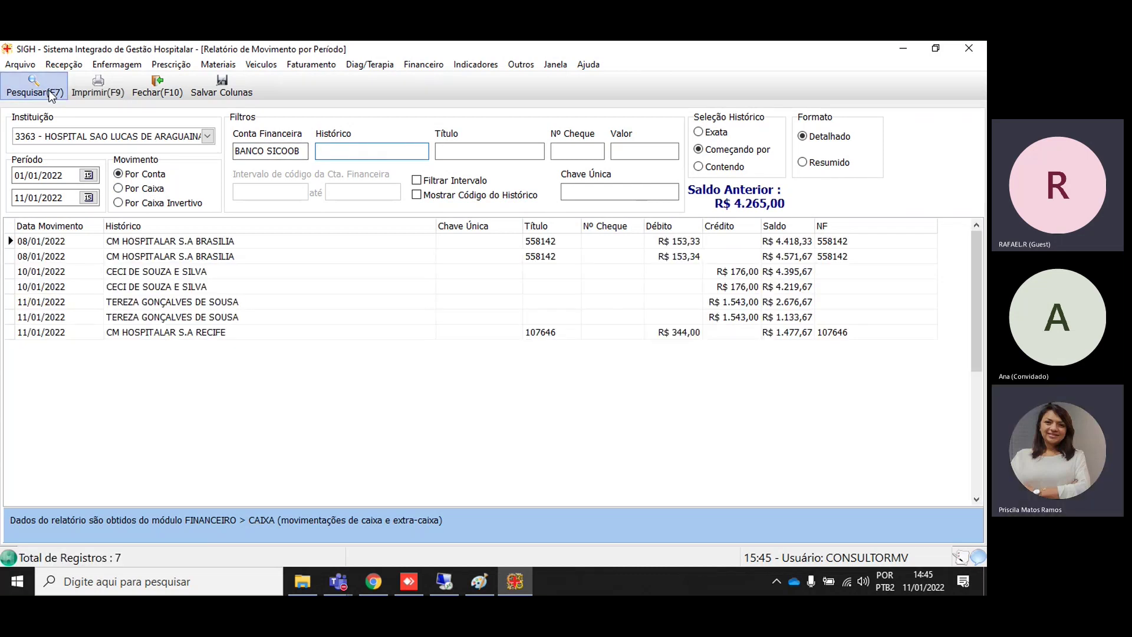
Review the listed credit entries and the R$ 344,00 CM HOSPITALAR S.A RECIFE debit.
click(676, 277)
click(687, 282)
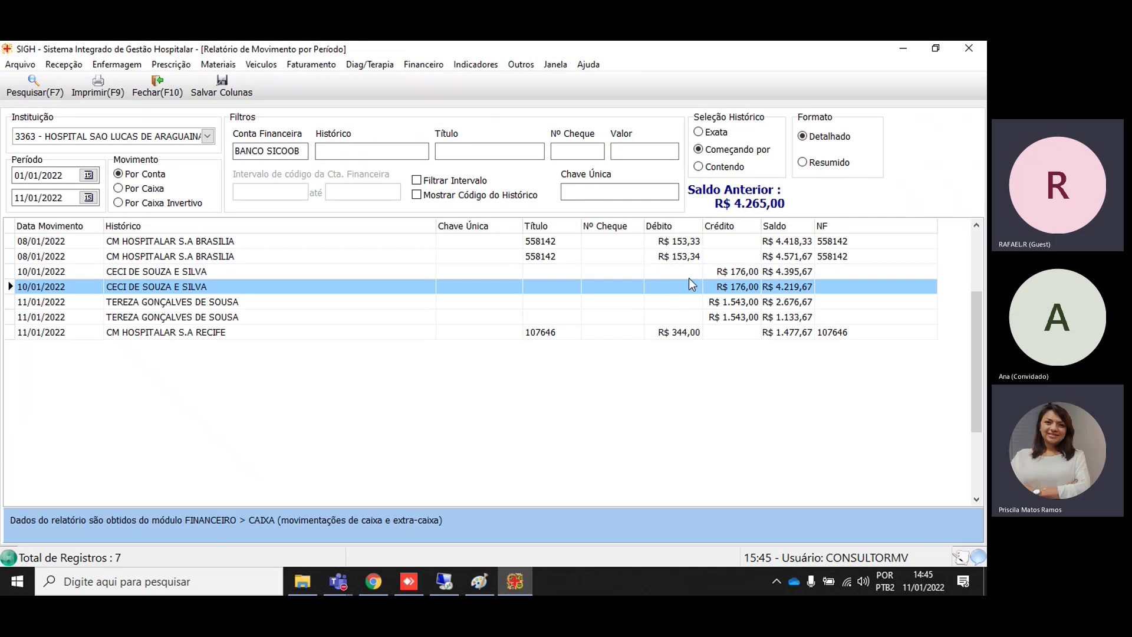
click(698, 270)
click(703, 286)
click(706, 272)
click(708, 286)
click(691, 331)
click(742, 272)
click(743, 300)
click(745, 276)
click(744, 287)
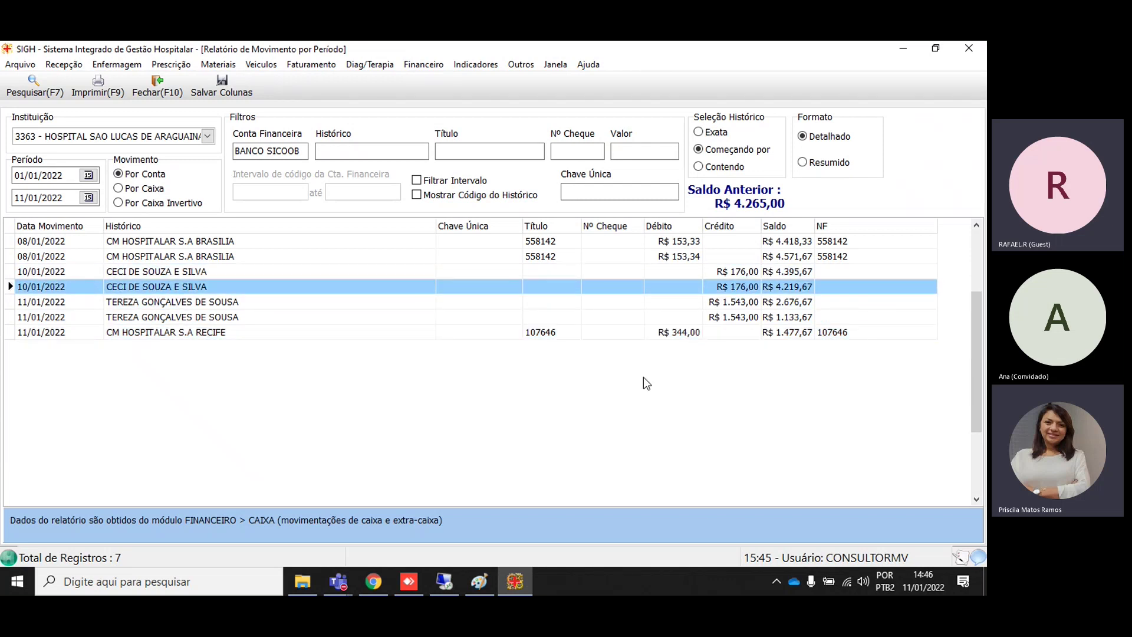
click(679, 333)
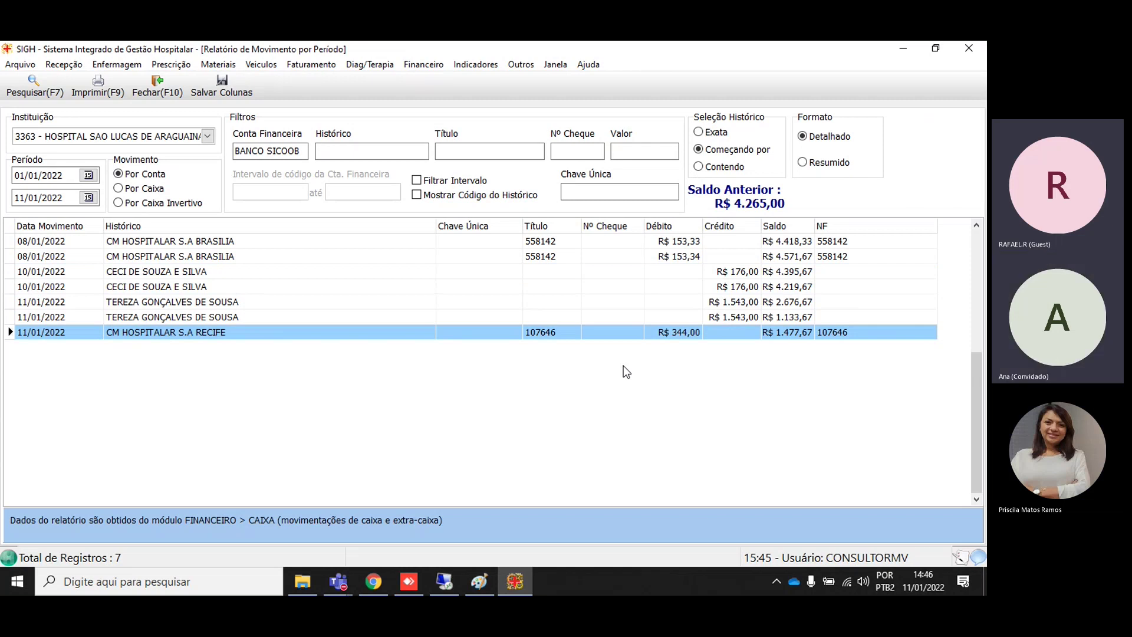
Recheck the entry balances, including R$ 4.395,67, and the CM HOSPITALAR S.A RECIFE payment.
click(726, 274)
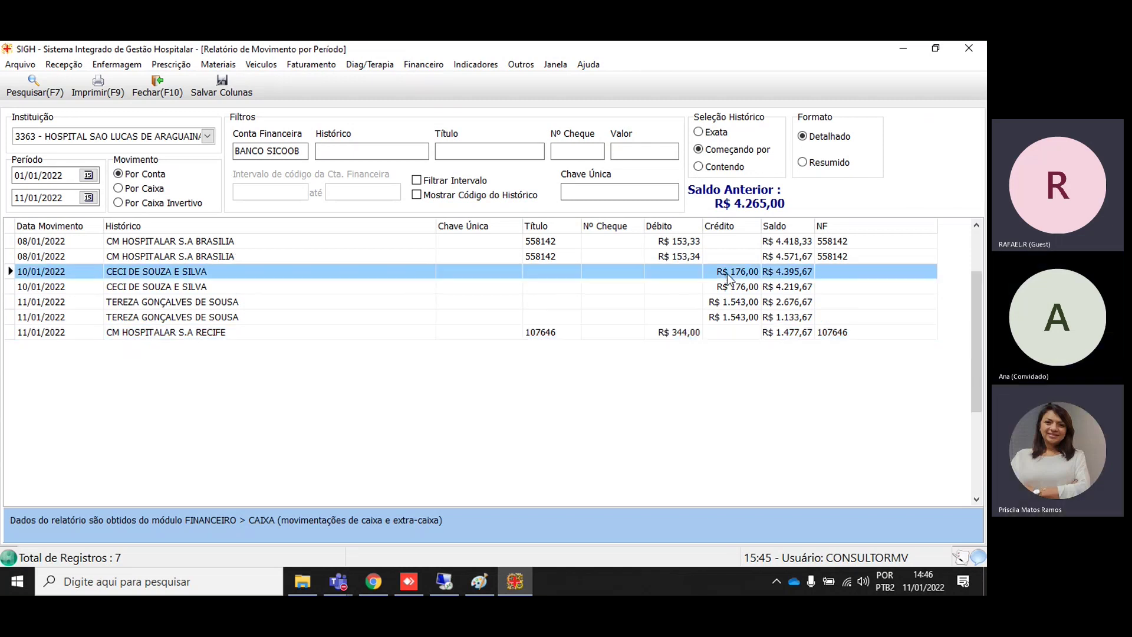
click(720, 287)
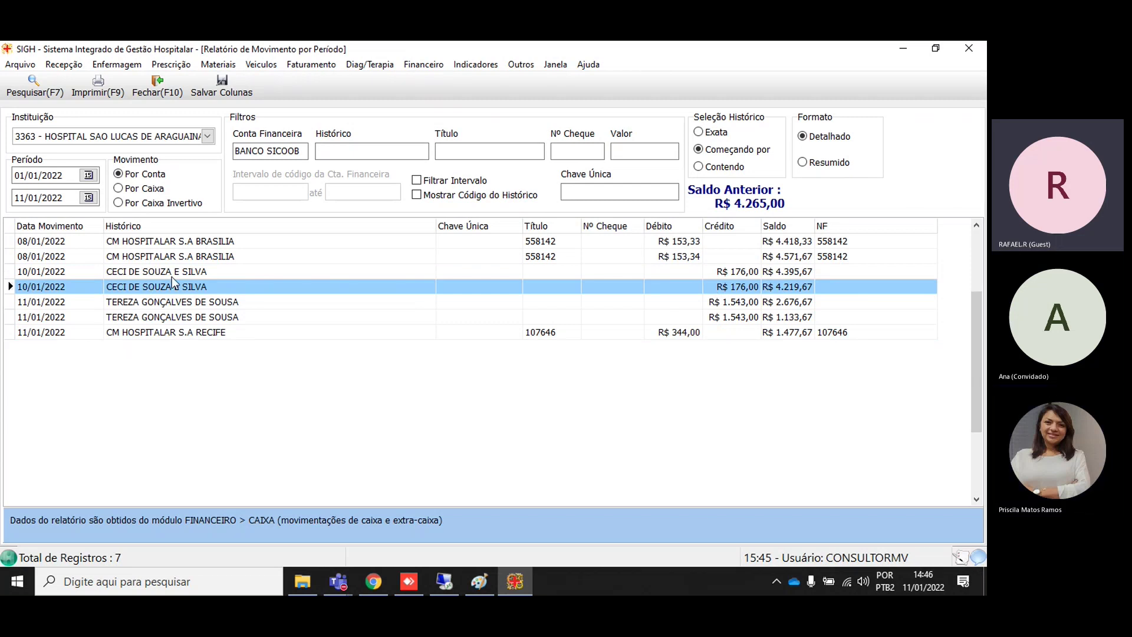
click(190, 273)
click(191, 288)
click(184, 318)
click(179, 333)
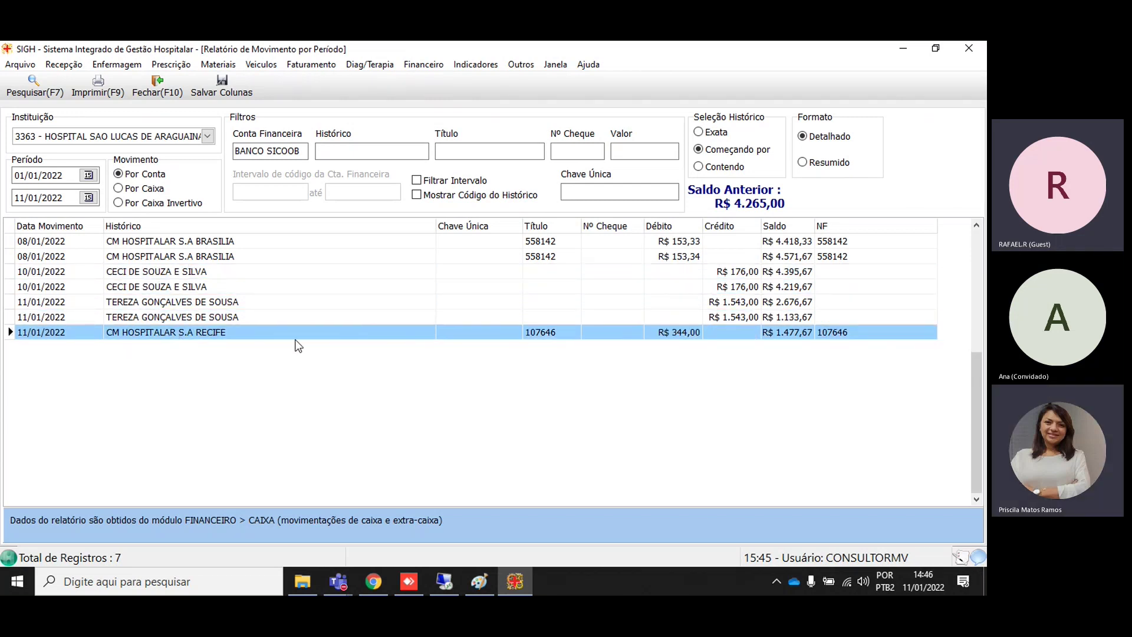
click(714, 317)
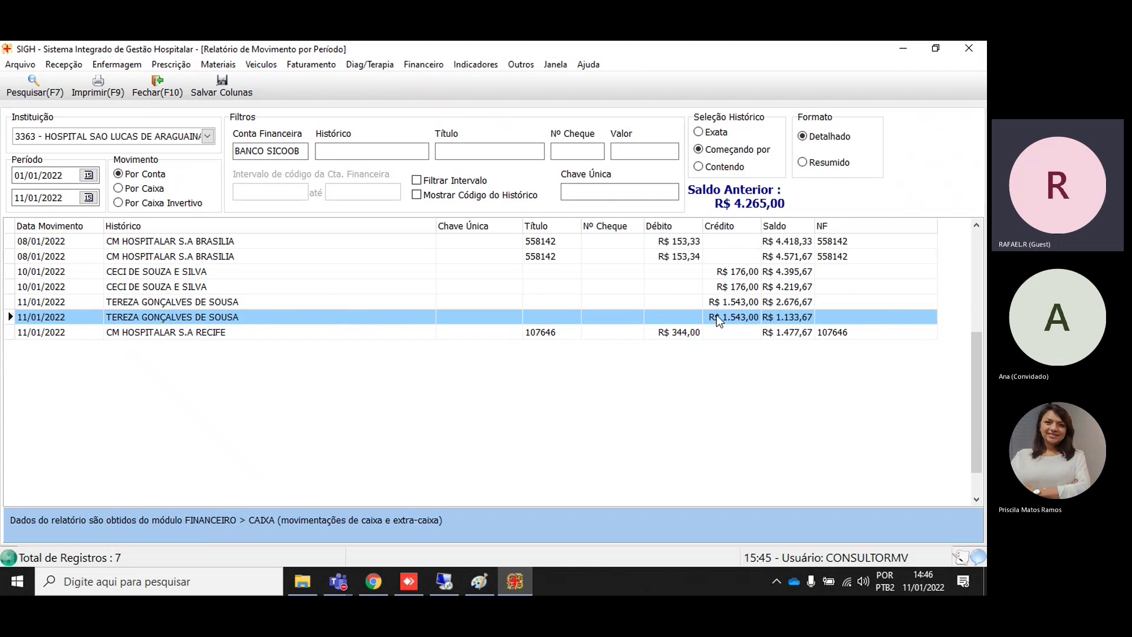
click(679, 334)
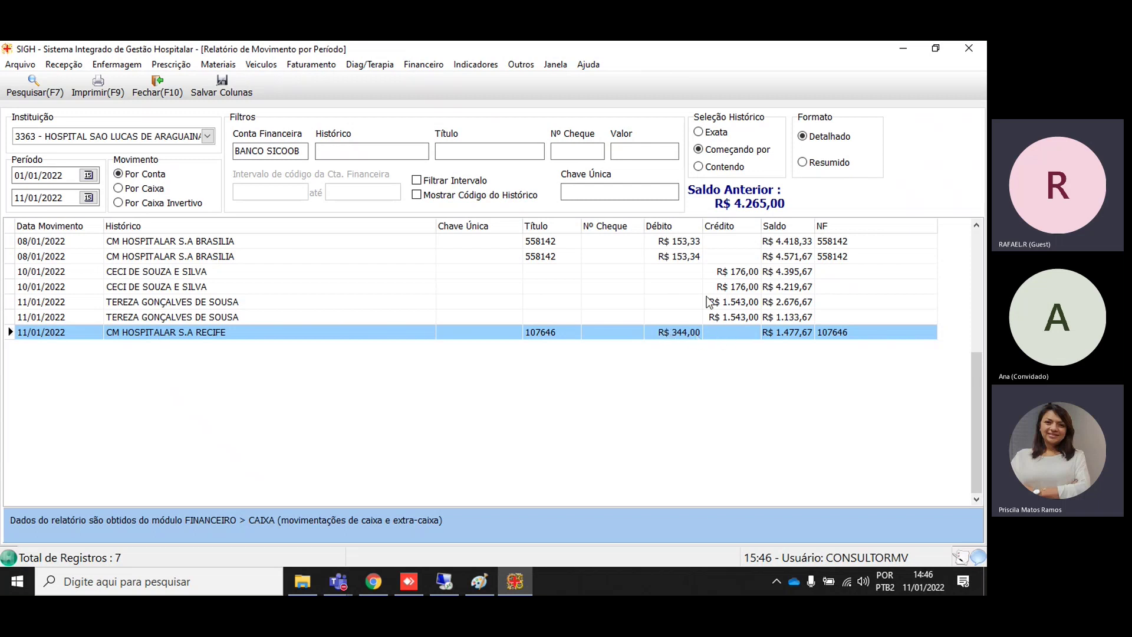
click(730, 272)
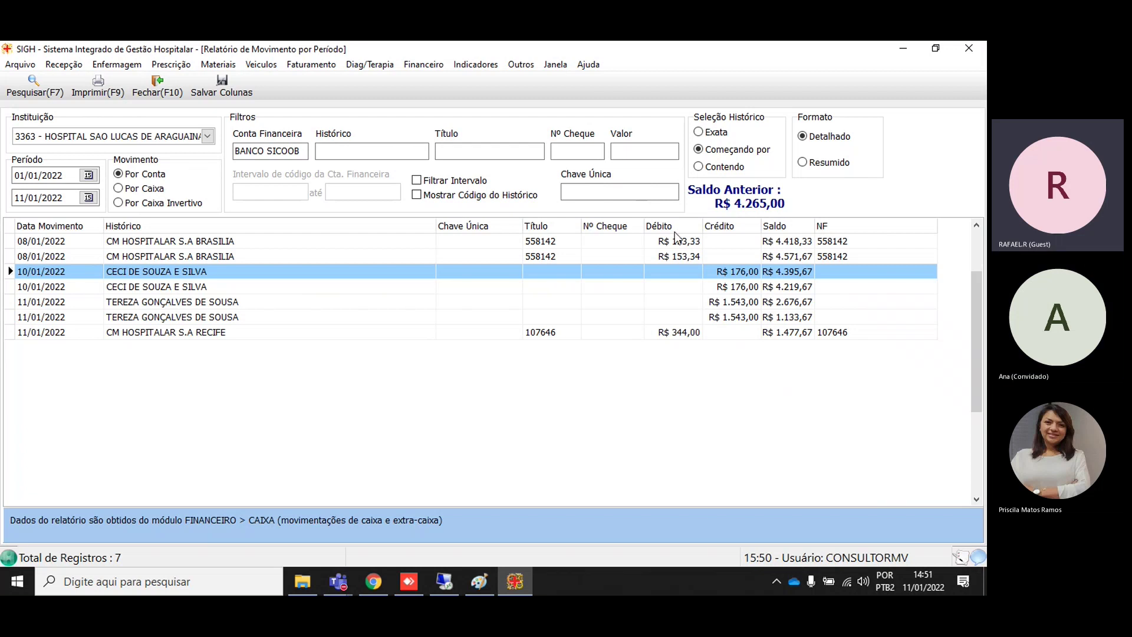
Bring AnyDesk forward to its Nova conexão page and dismiss the address suggestions.
click(339, 591)
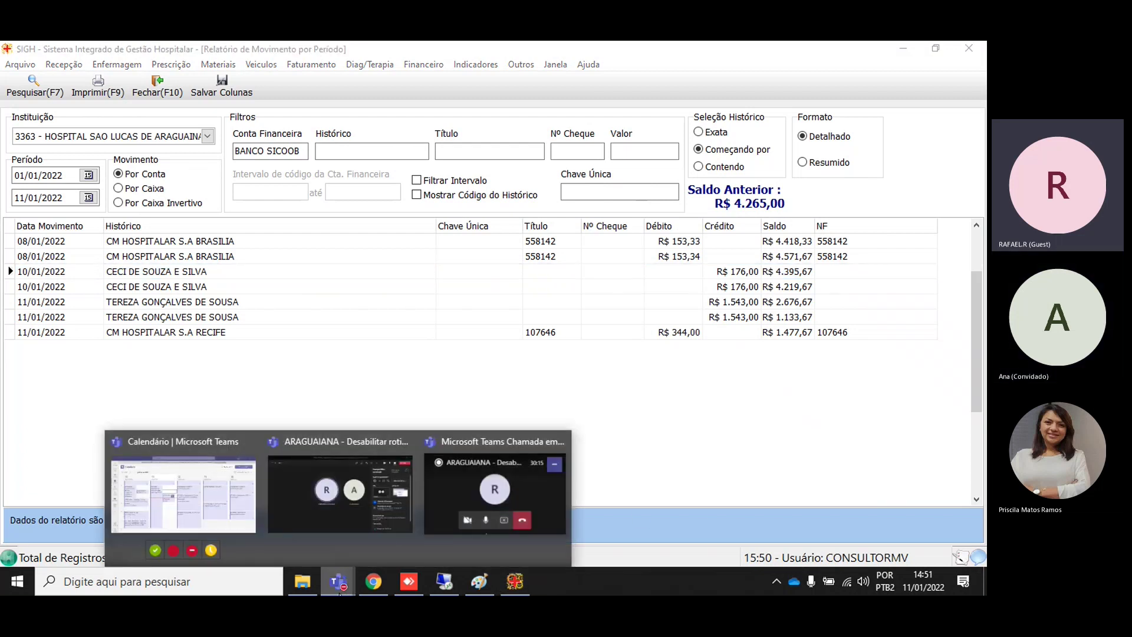
click(408, 582)
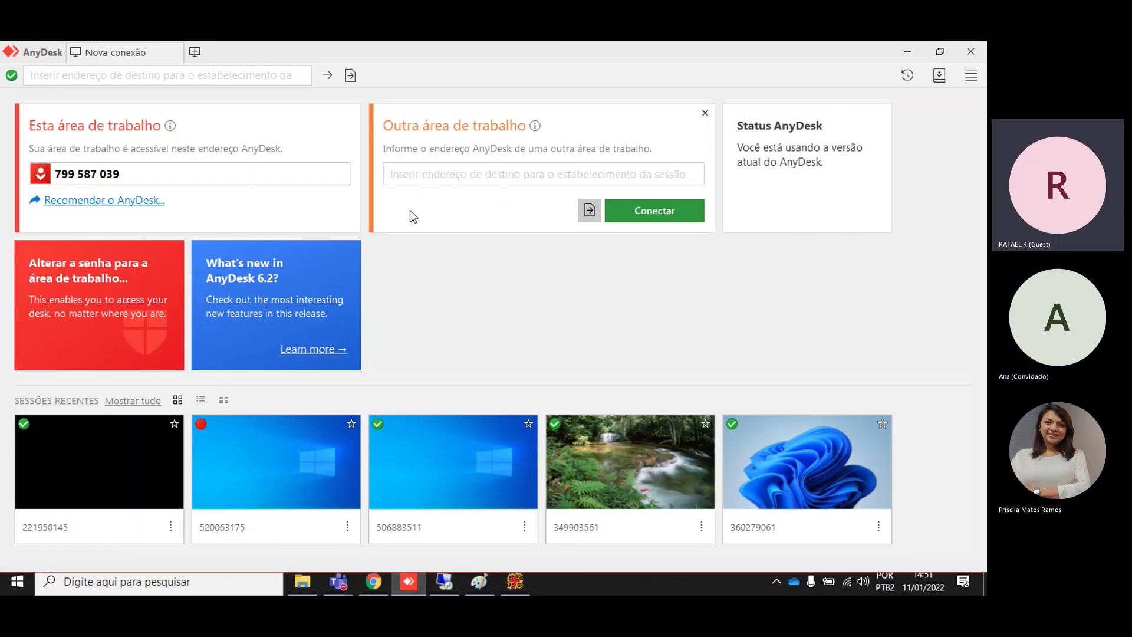
click(449, 176)
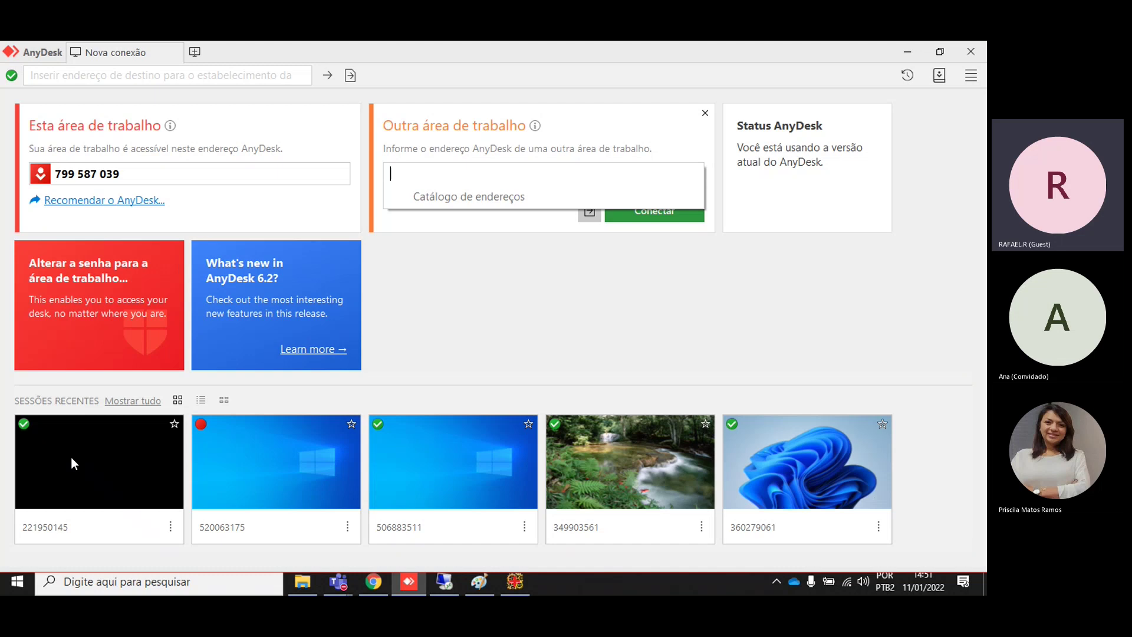
click(514, 357)
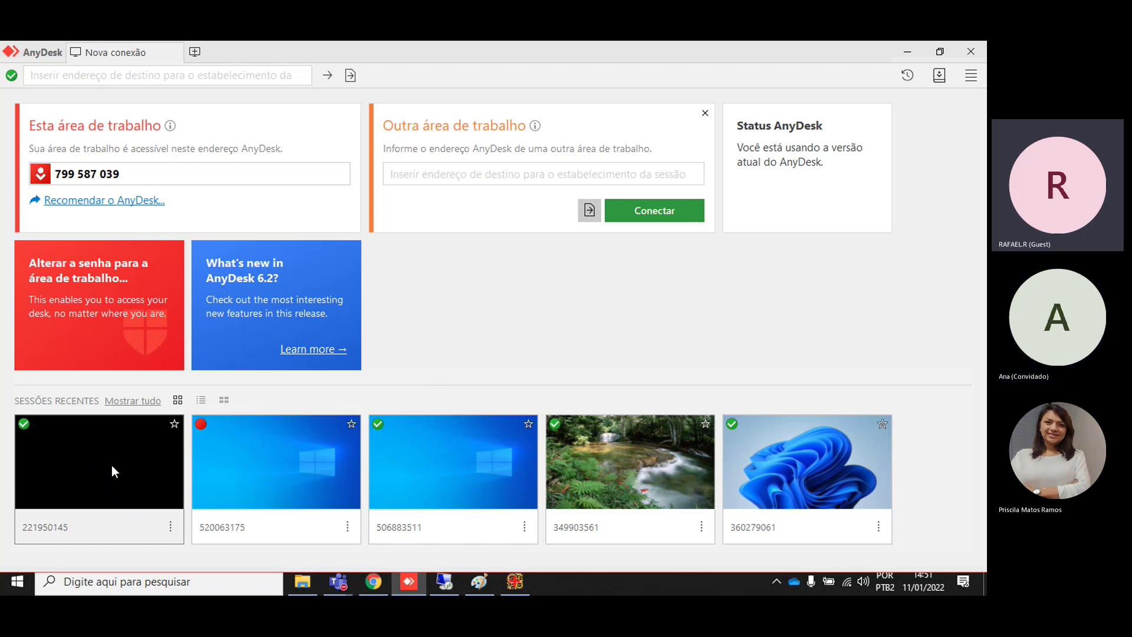
Try connecting to the remote AnyDesk address, abandon the unreachable attempt, and reselect the address.
click(529, 177)
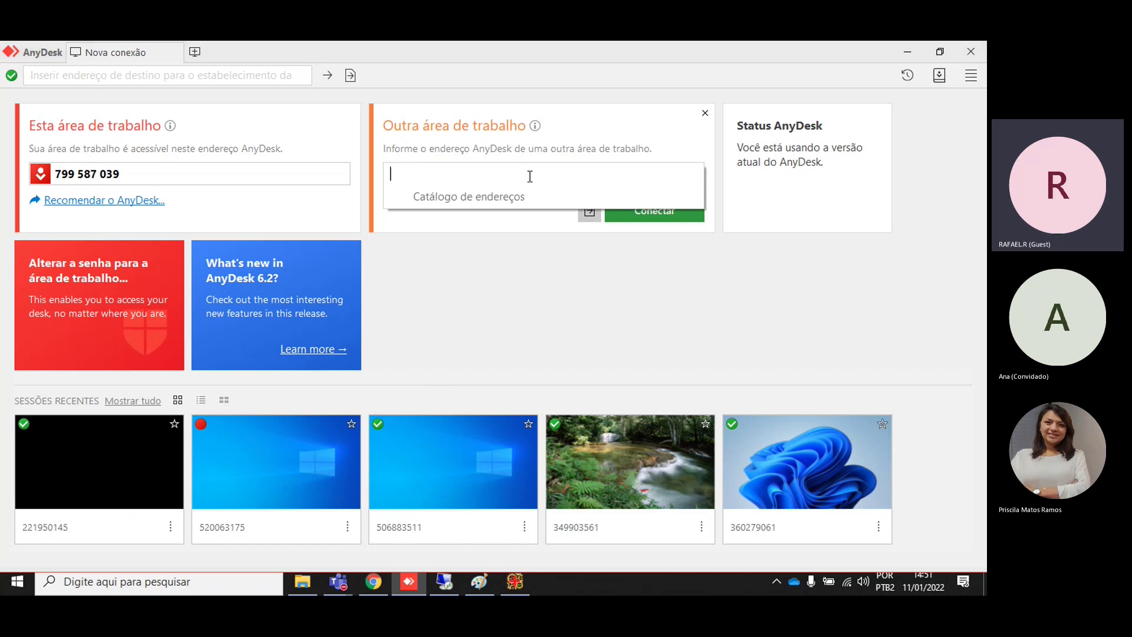
text(254756102)
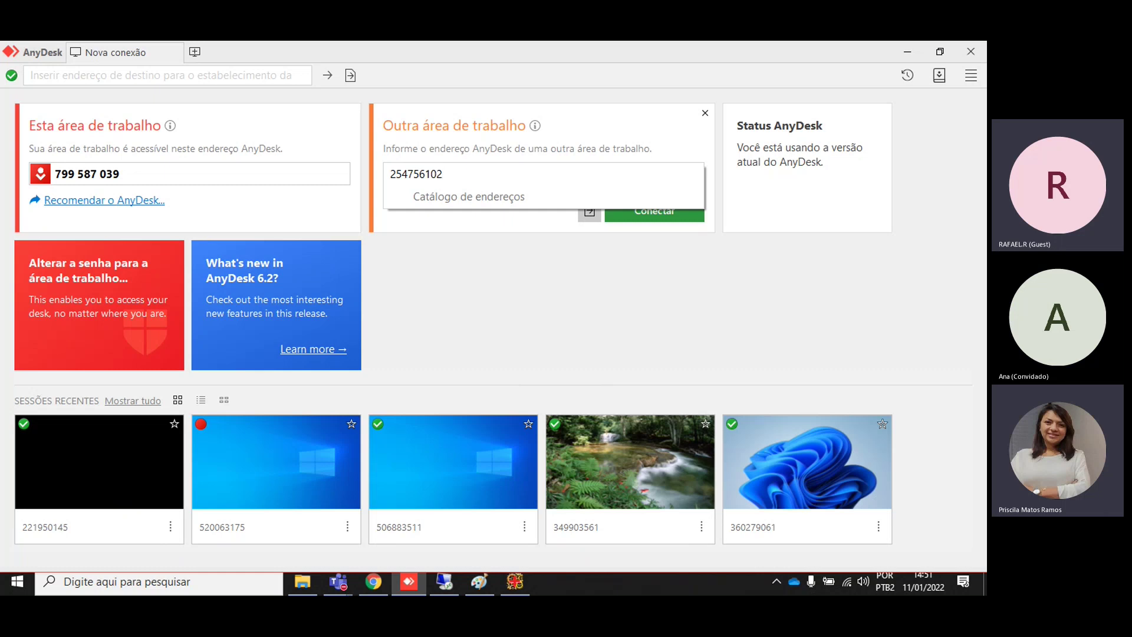
key(Return)
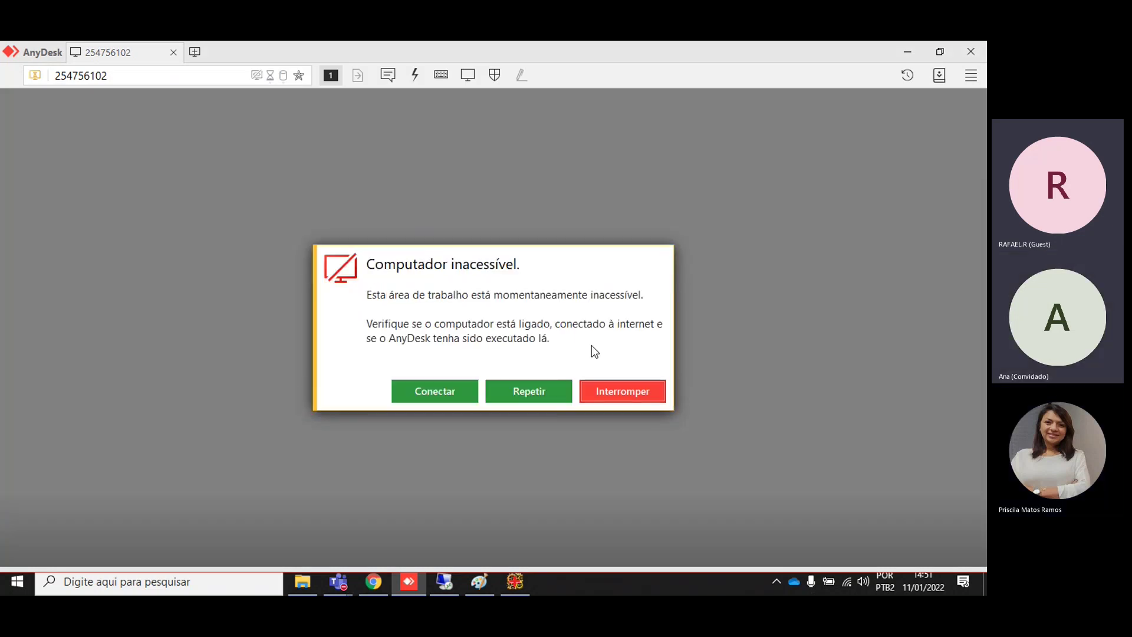
click(626, 393)
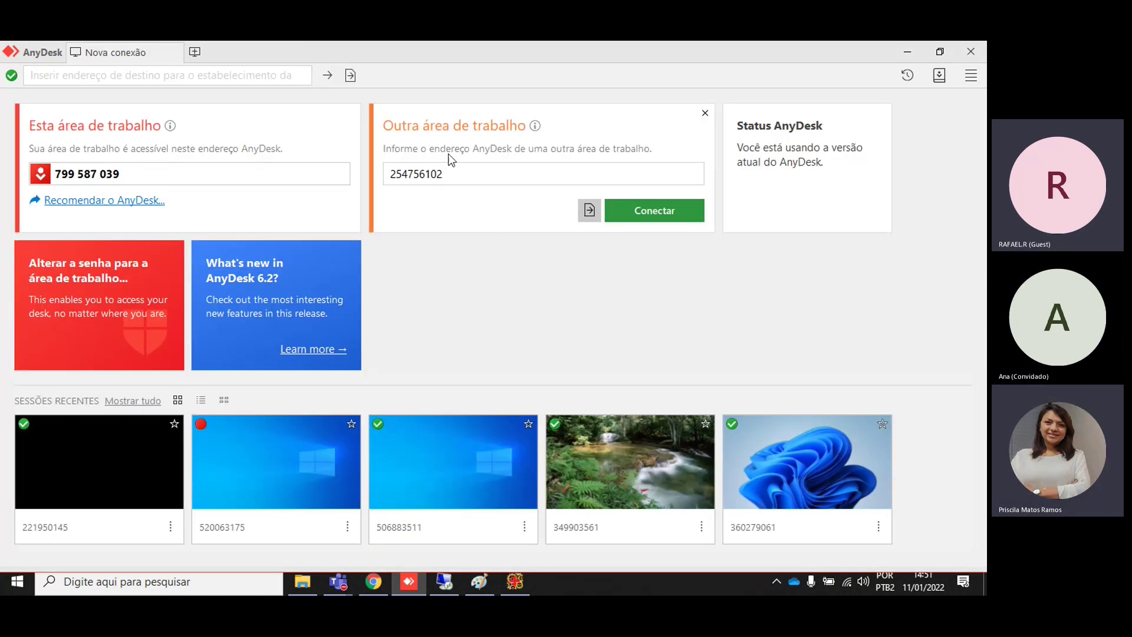
click(415, 180)
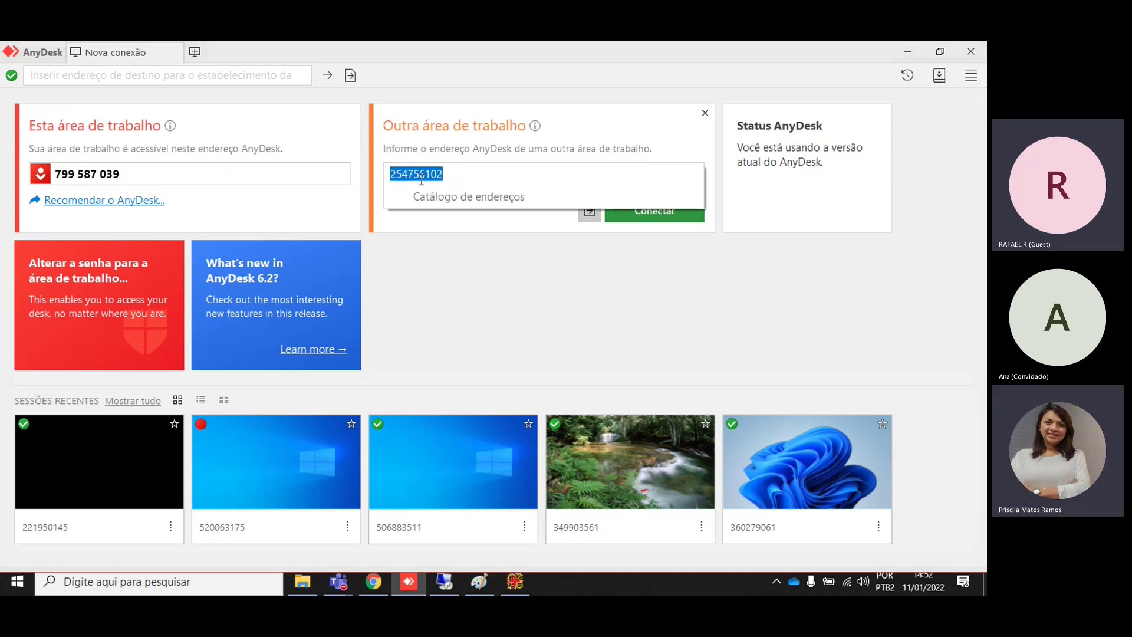
Correct the address's wrong digit to 4 and connect to the remote workstation.
click(421, 177)
key(BackSpace)
text(4)
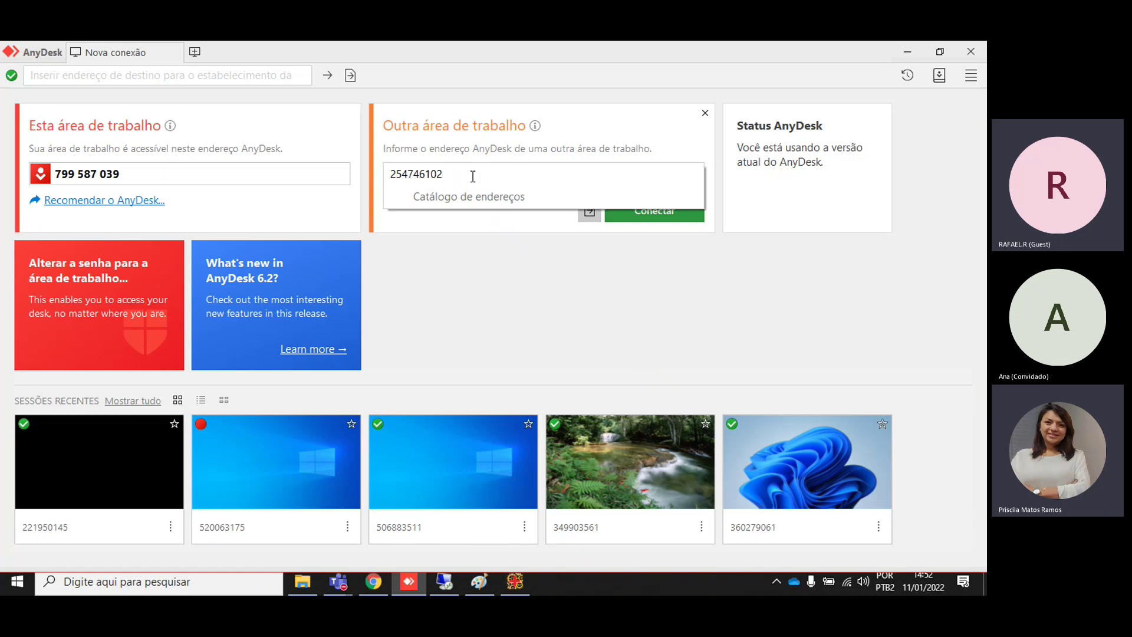
key(Return)
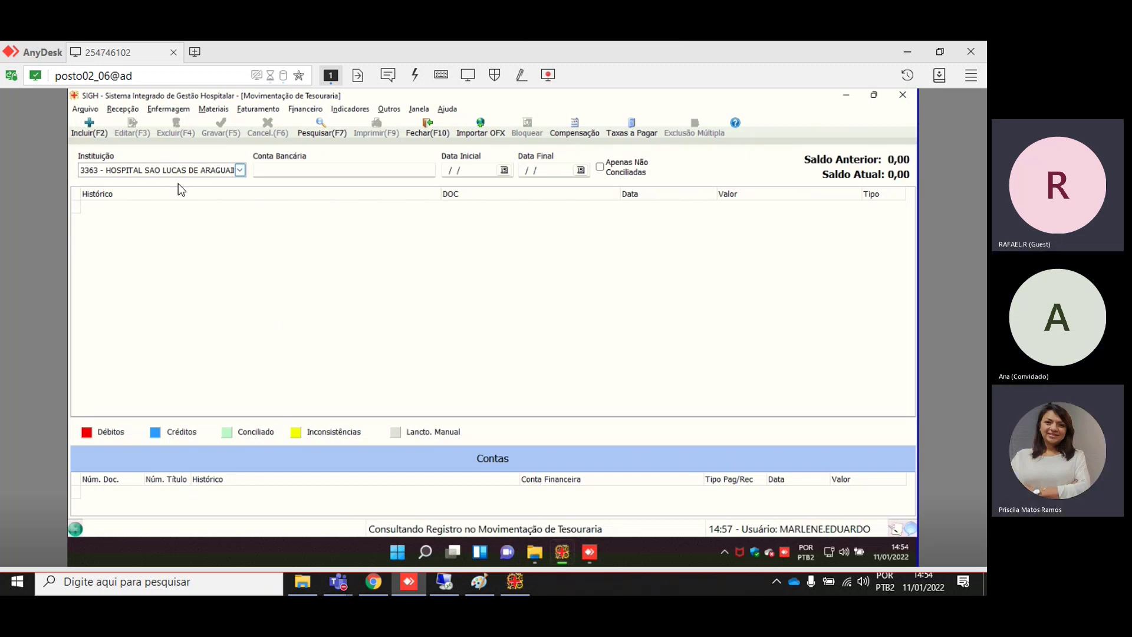
Look up bank accounts starting with 'B' and choose 150 BANCO SICOOB as Conta Bancária.
click(266, 171)
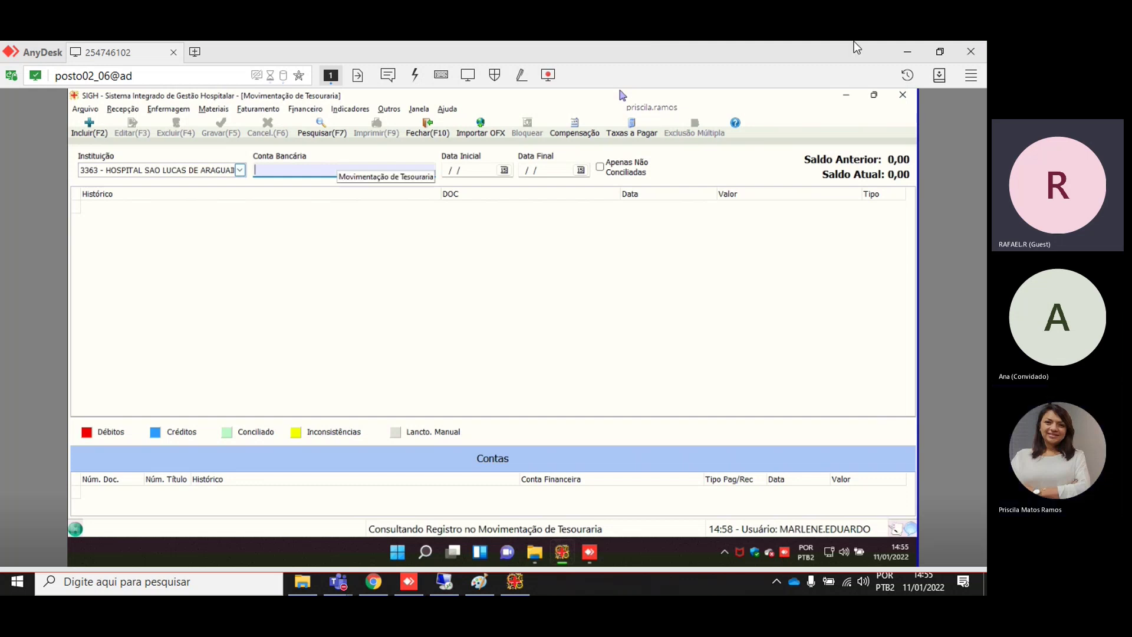
text(B)
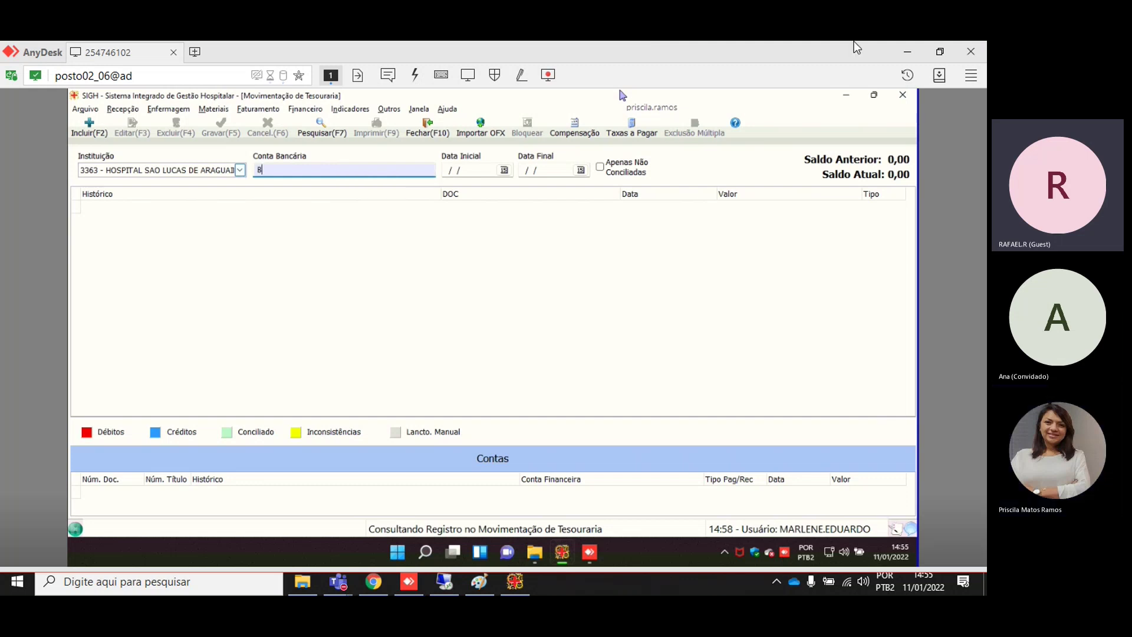
key(Return)
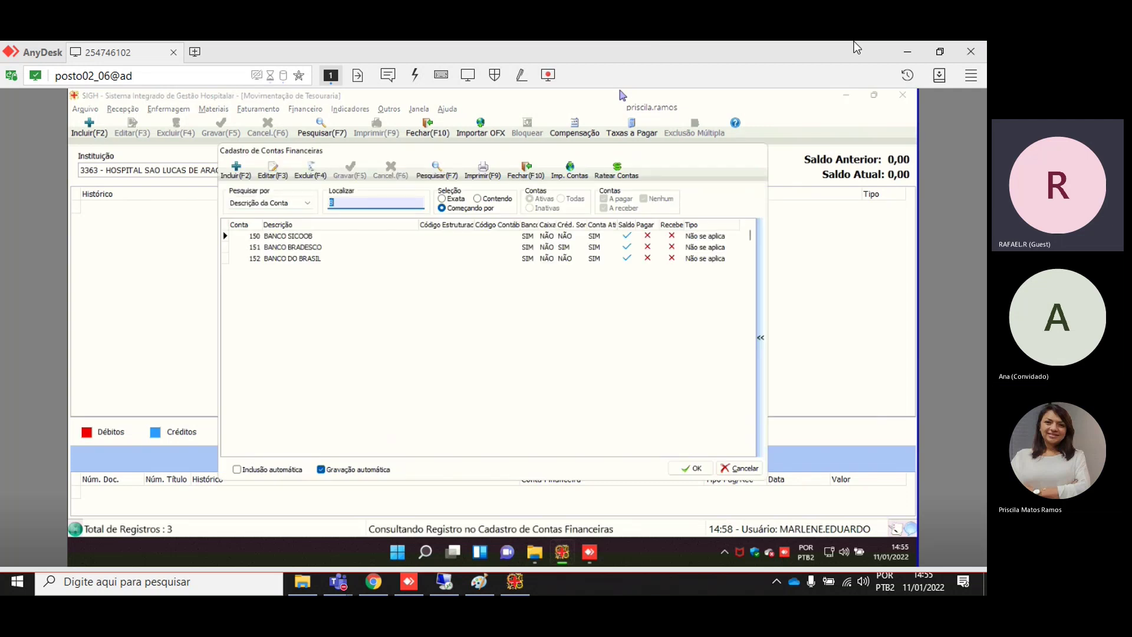
key(Tab)
key(Return)
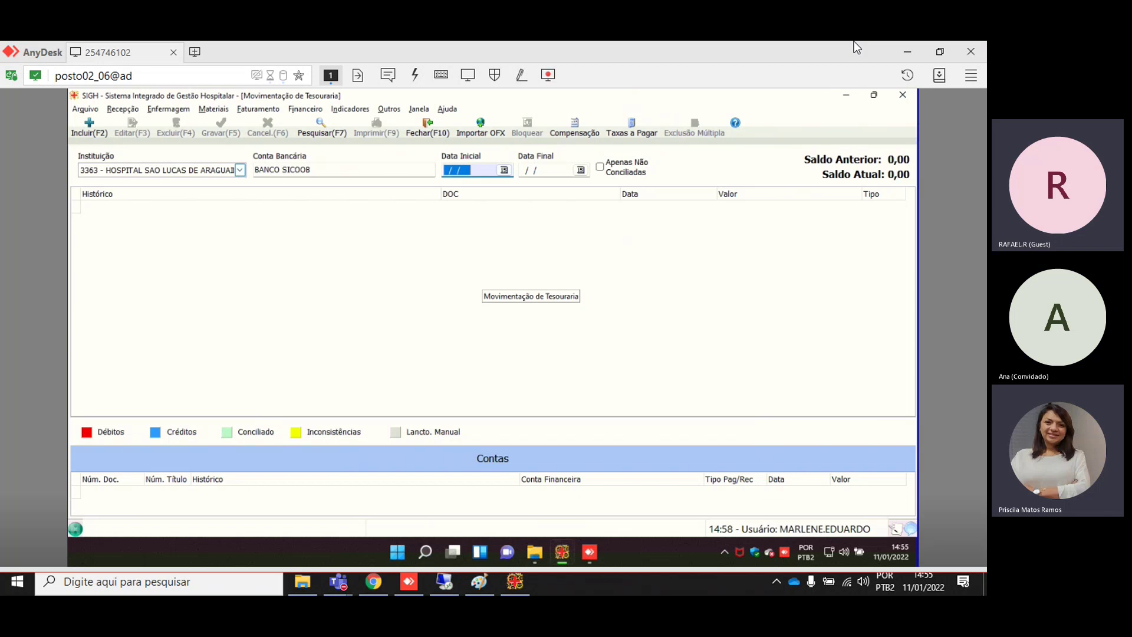
Set start and end dates to 10/01/2022 and run the treasury query with F7.
text(10/01/2)
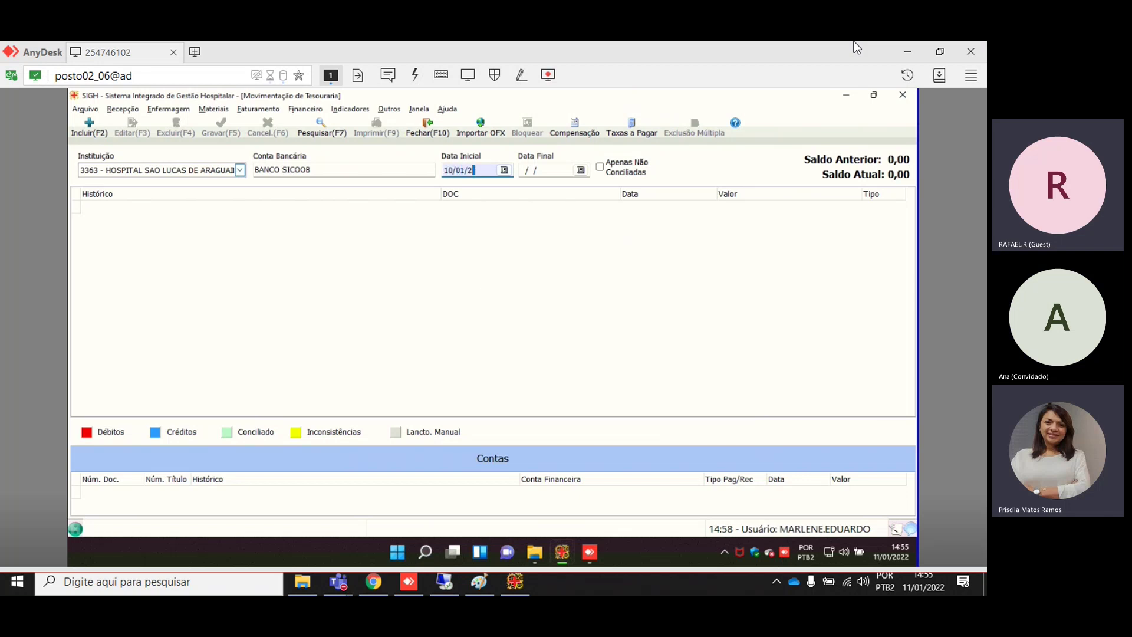
text(022)
key(Tab)
text(10/01/2022)
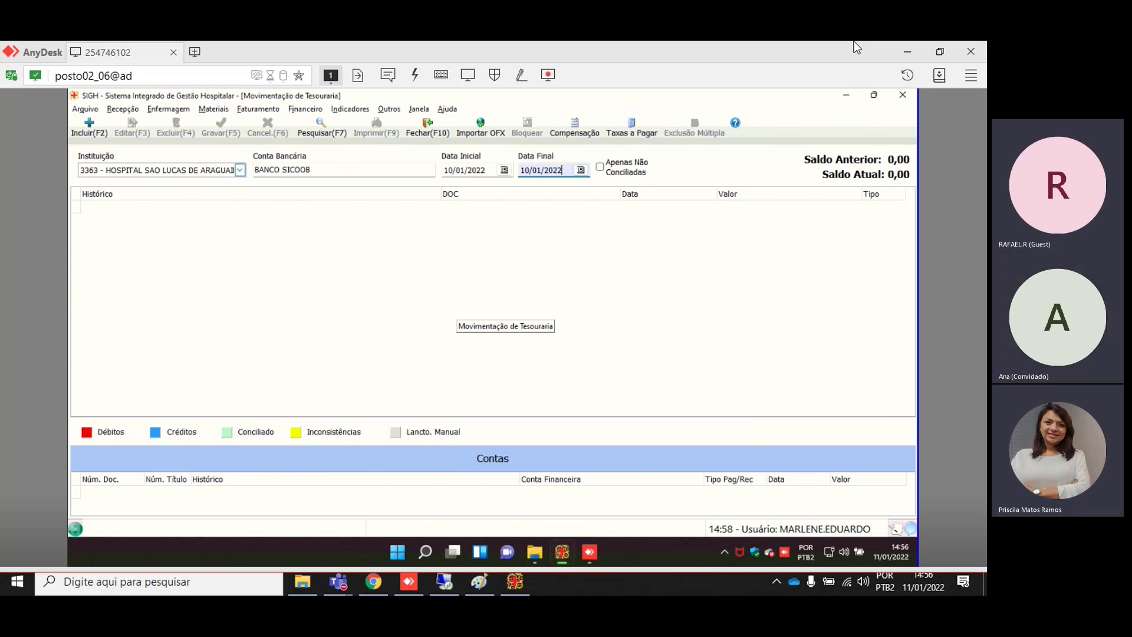
click(451, 244)
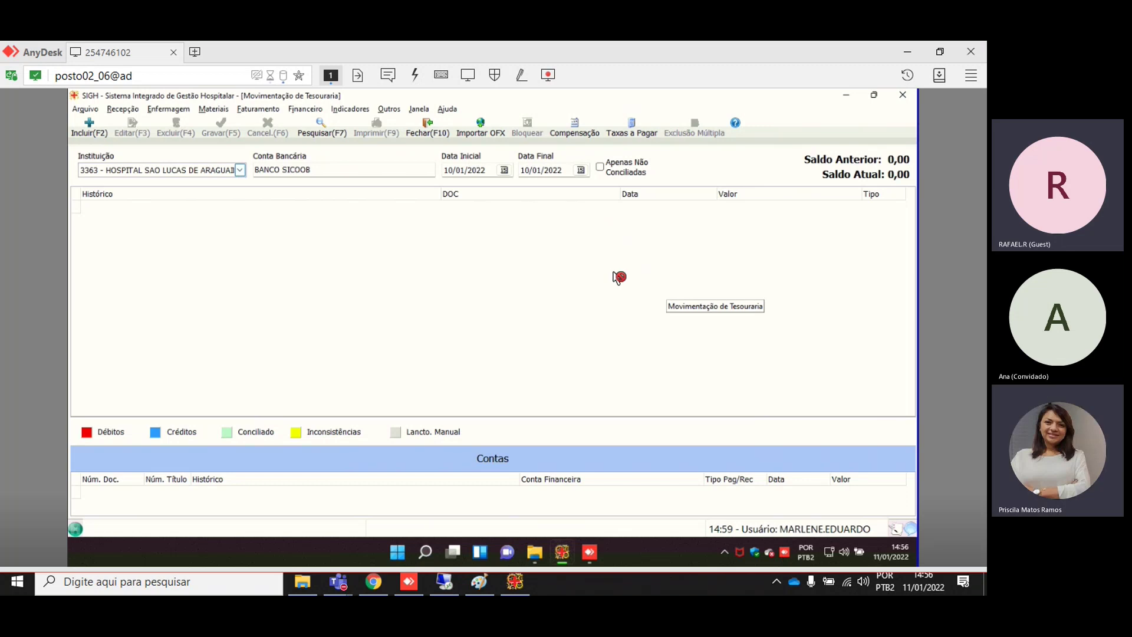
key(F7)
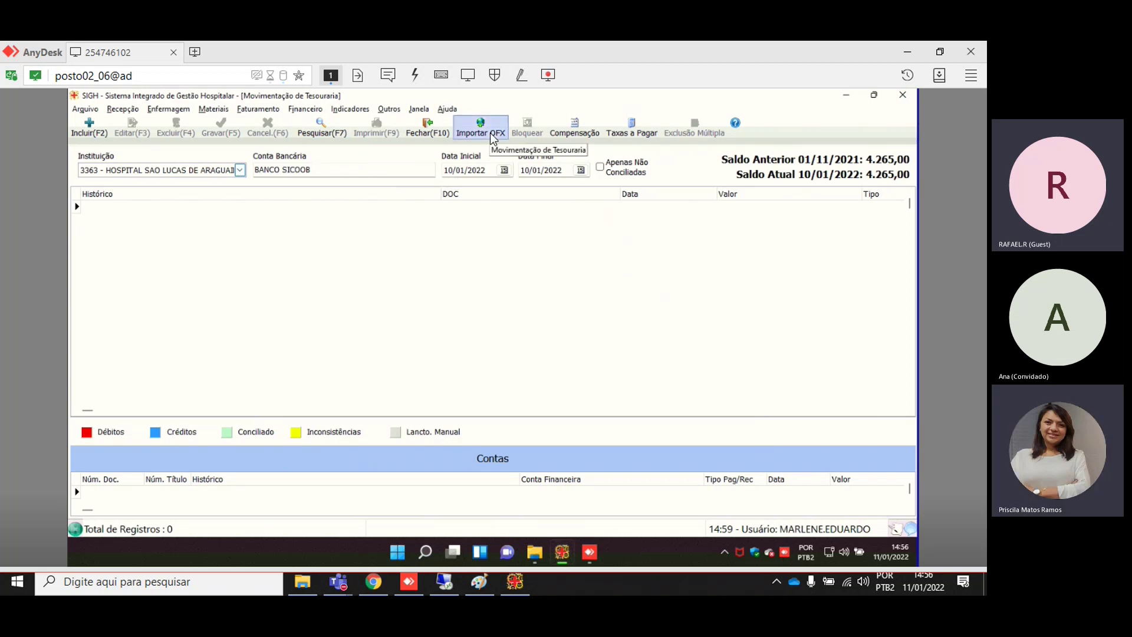
click(492, 137)
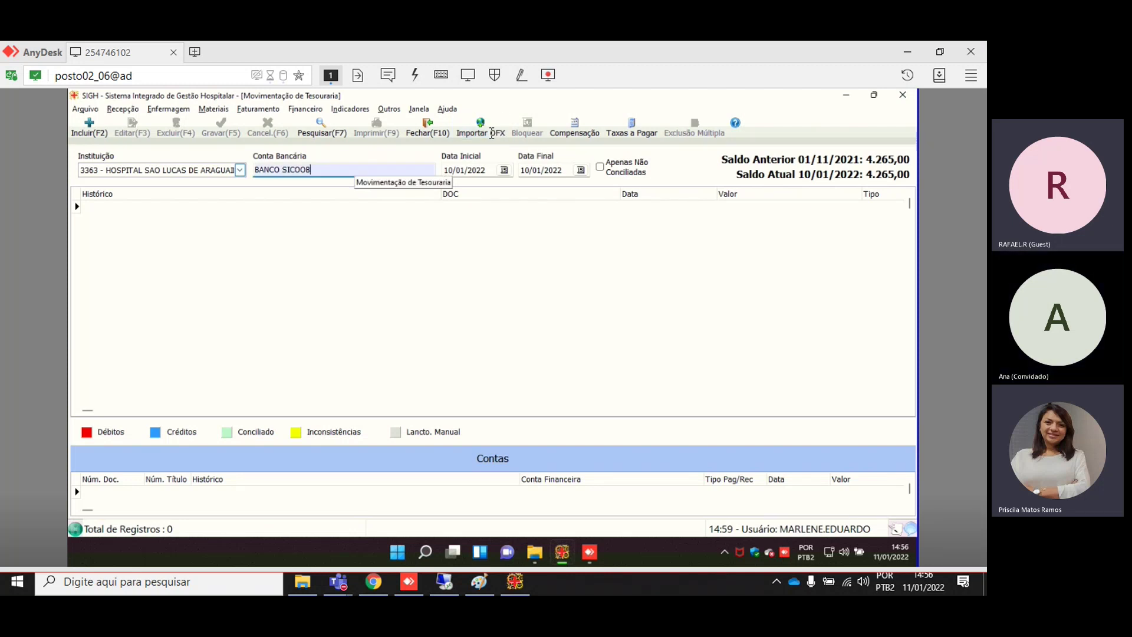
key(BackSpace)
key(BackSpace)
key(BackSpace)
key(BackSpace)
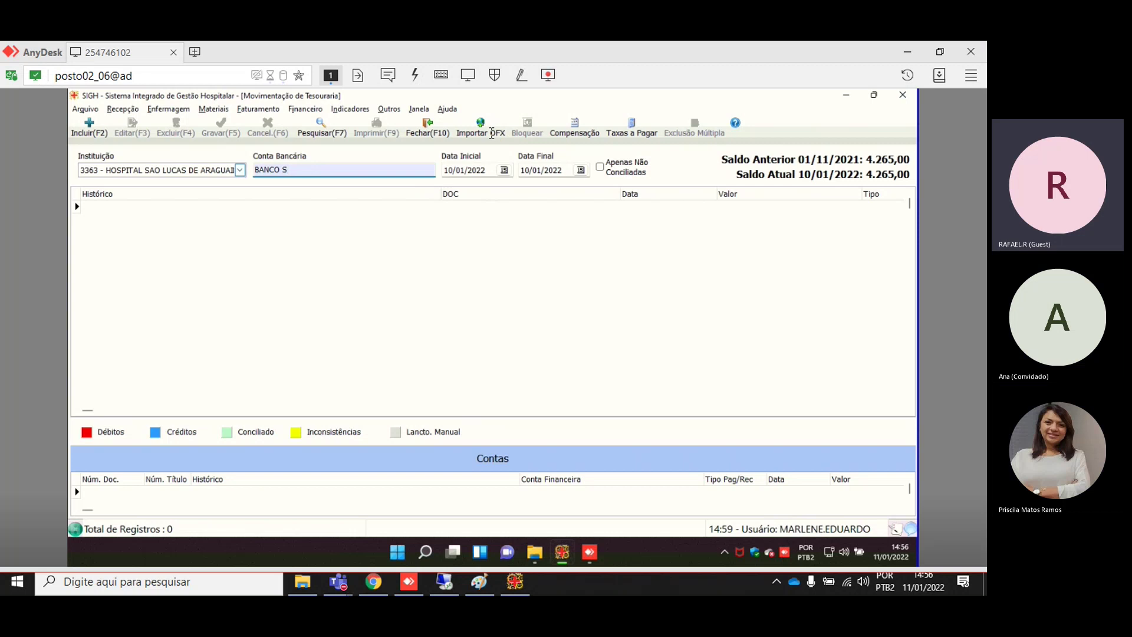
key(BackSpace)
text(SICOOB)
Replace the account with 'BANCO BRASIL' and pick BANCO DO BRASIL from the accounts lookup.
click(492, 137)
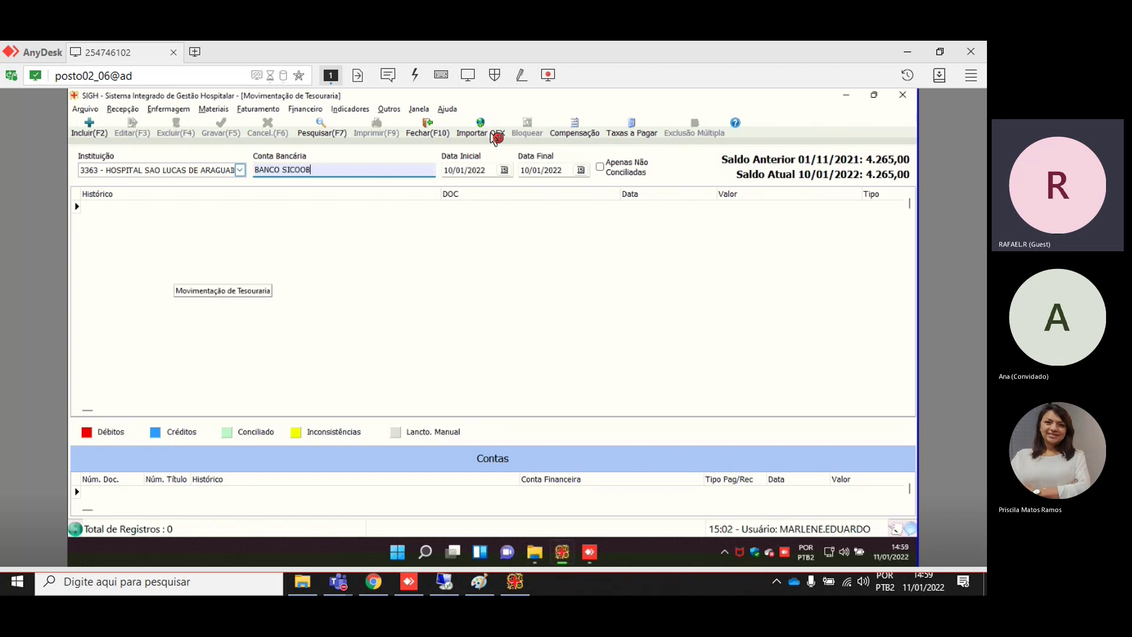
key(BackSpace)
key(BackSpace)
key(BackSpace)
key(BackSpace)
key(BackSpace)
key(BackSpace)
key(BackSpace)
text(BAN)
text(CO)
text( BR)
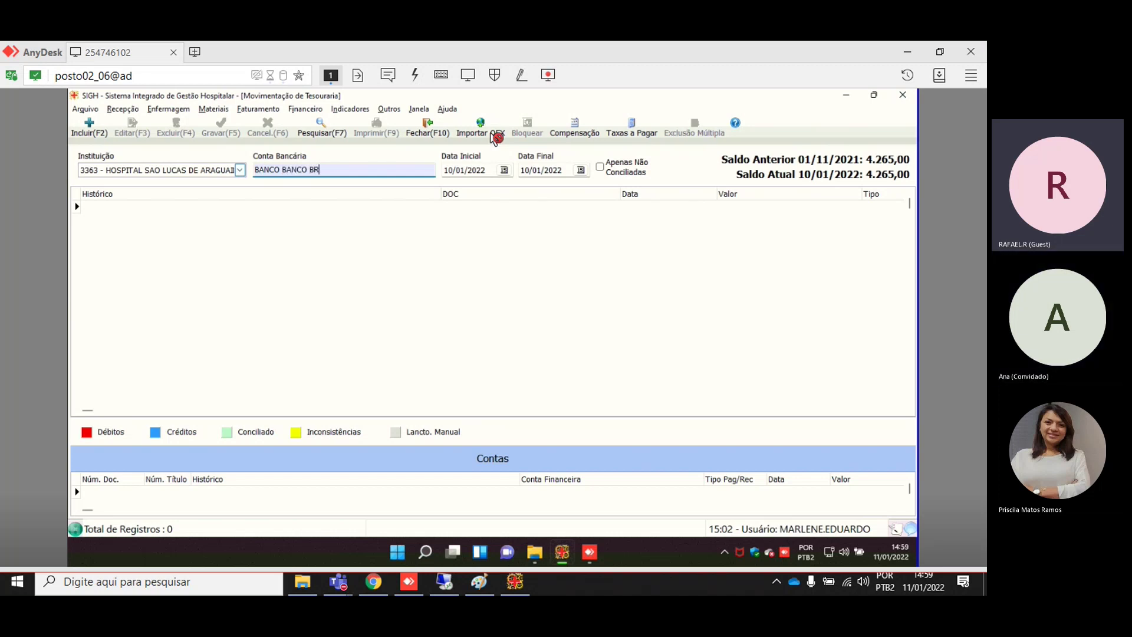
text(ASIL)
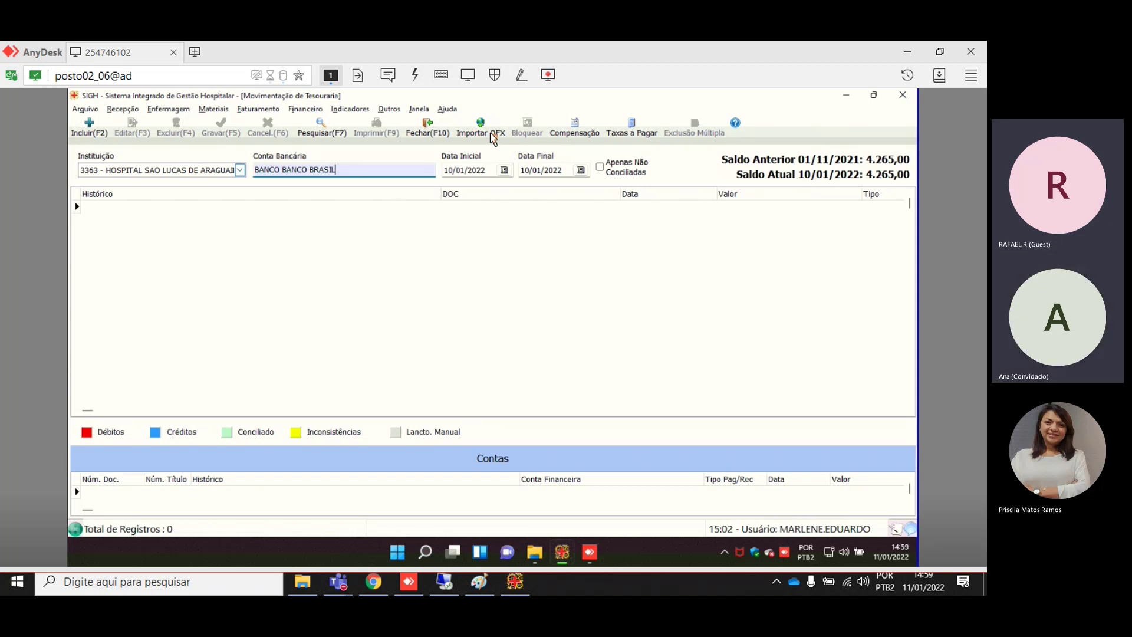
click(494, 137)
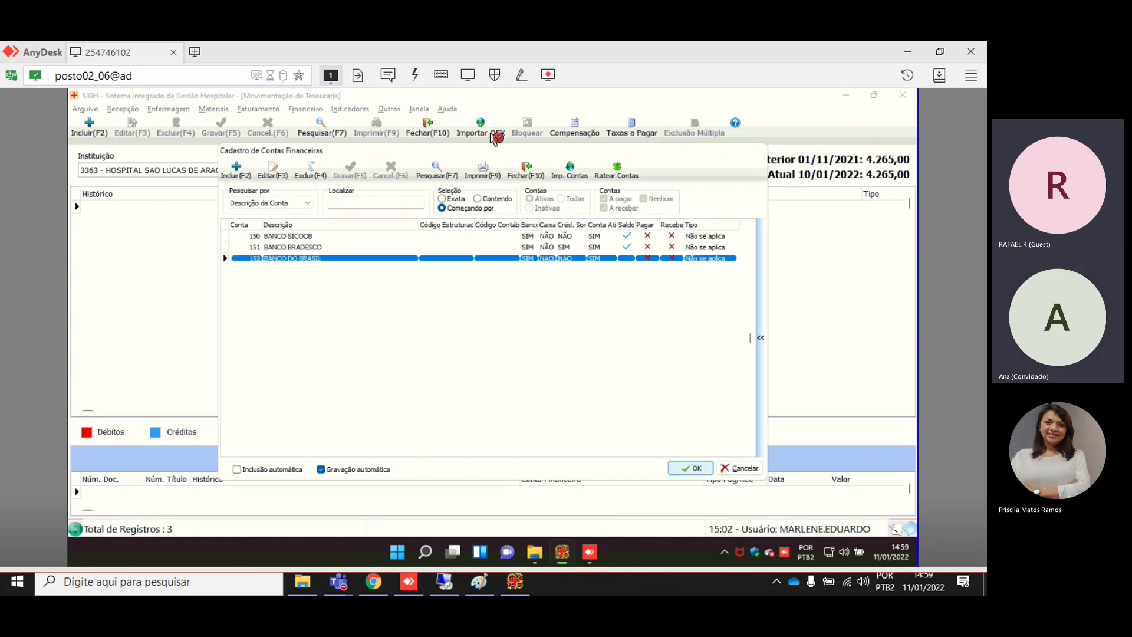
key(Return)
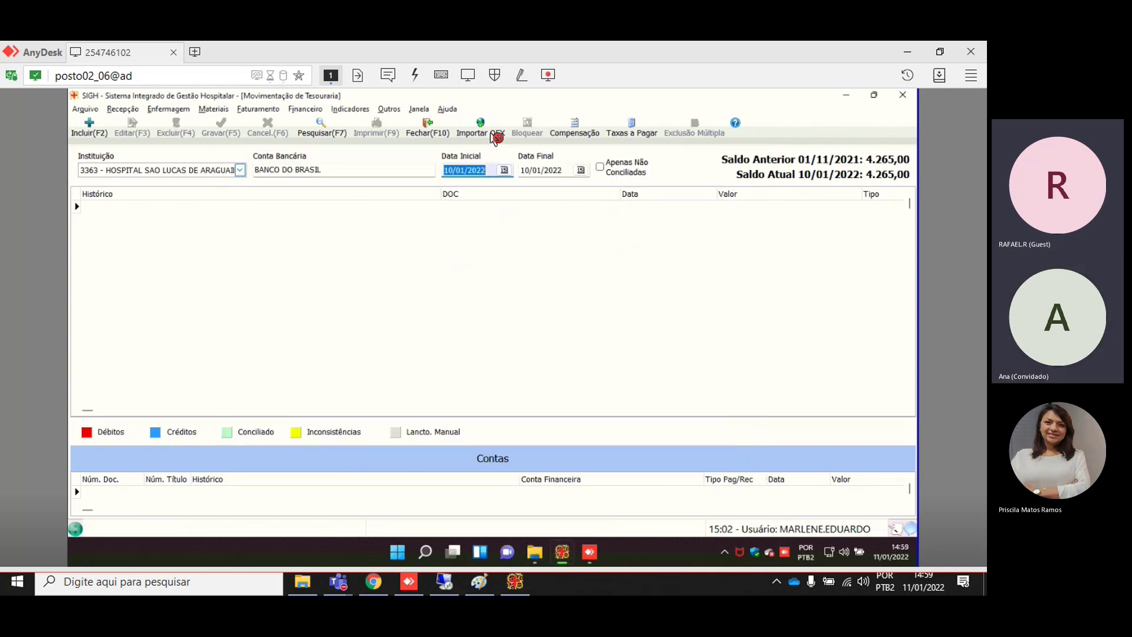
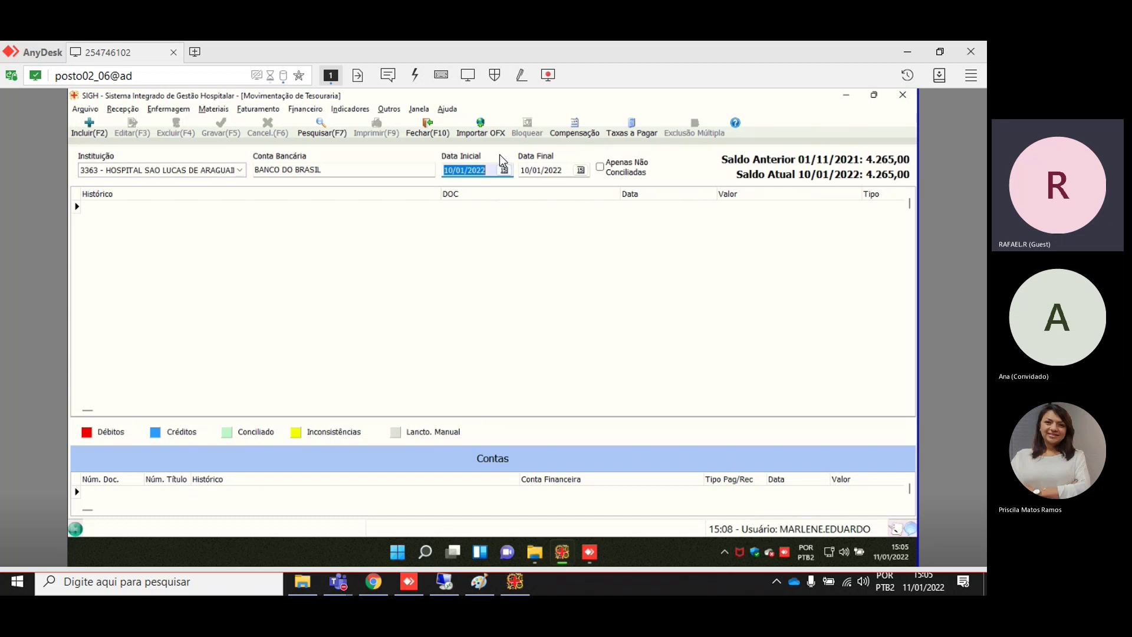
On the remote desktop, launch the Conf application from C:\SistemasHD.
click(451, 583)
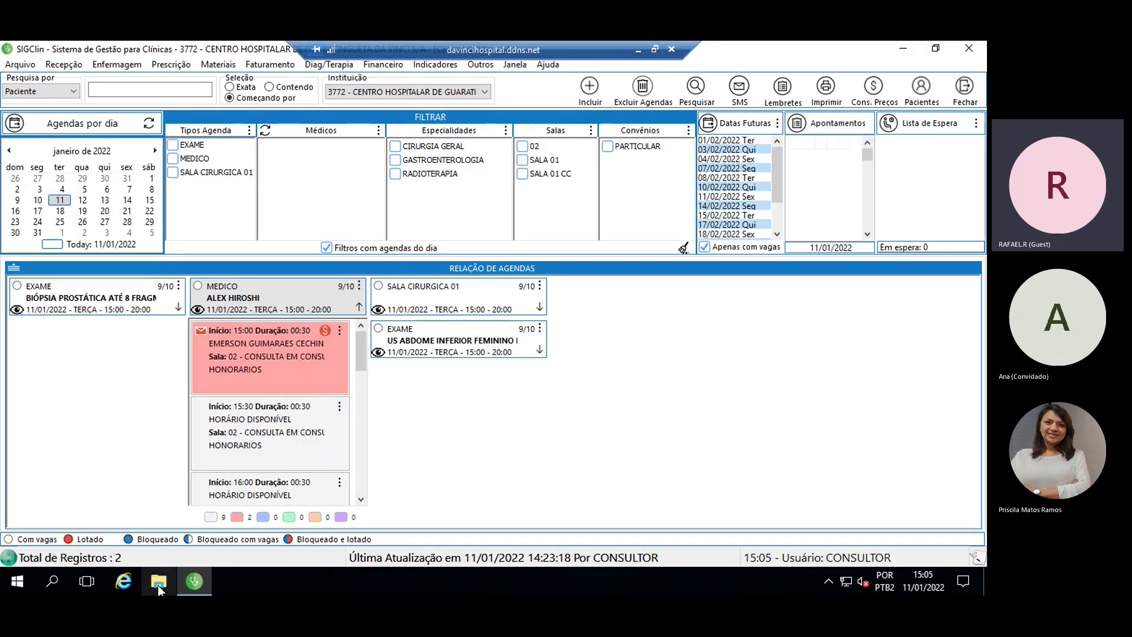
click(157, 582)
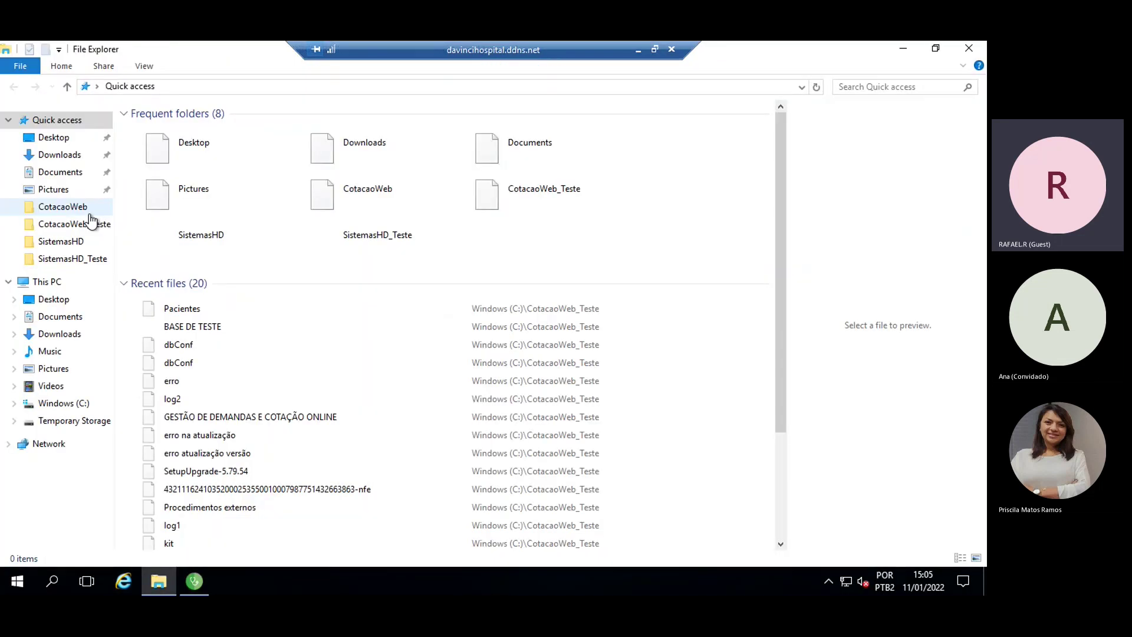
click(70, 243)
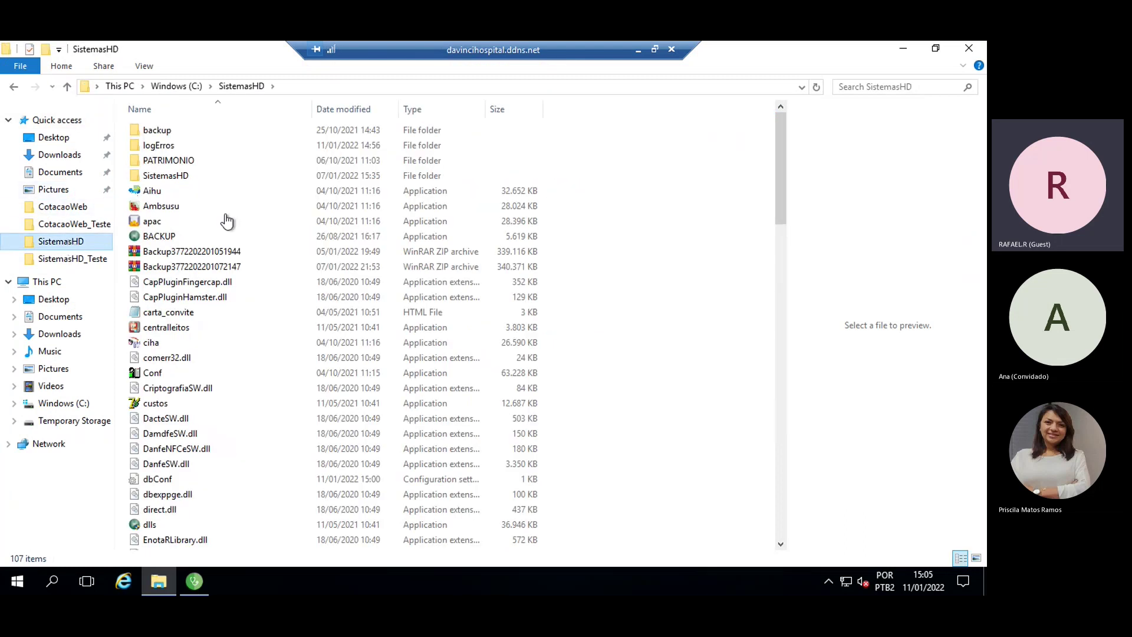
click(151, 373)
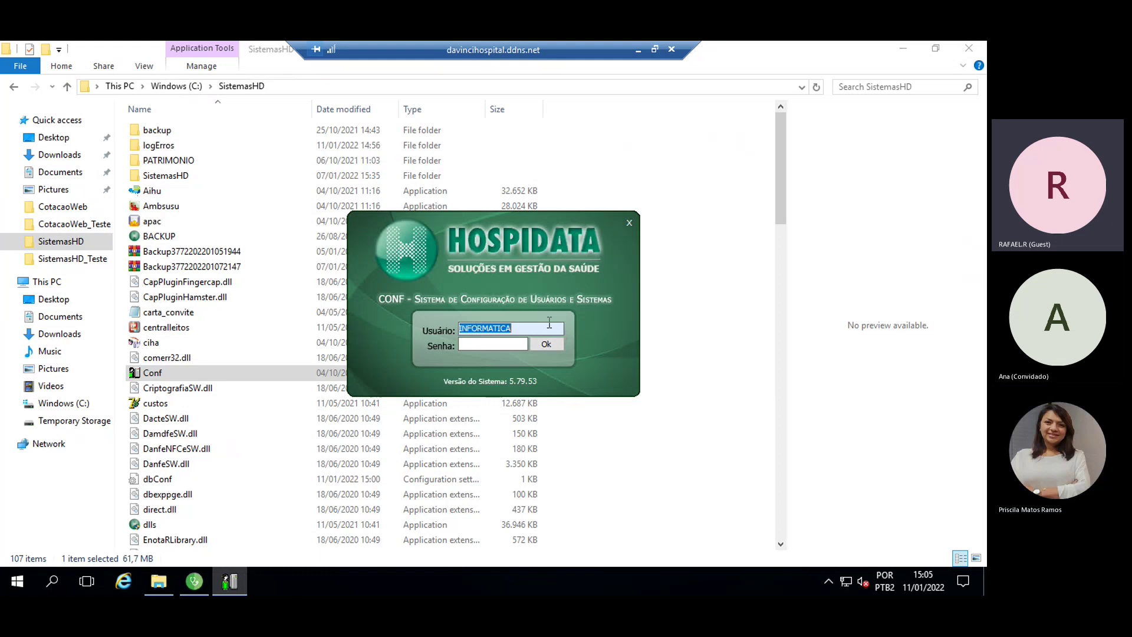
Sign in to Hospidata CONF with the consultant account's username and password.
key(Tab)
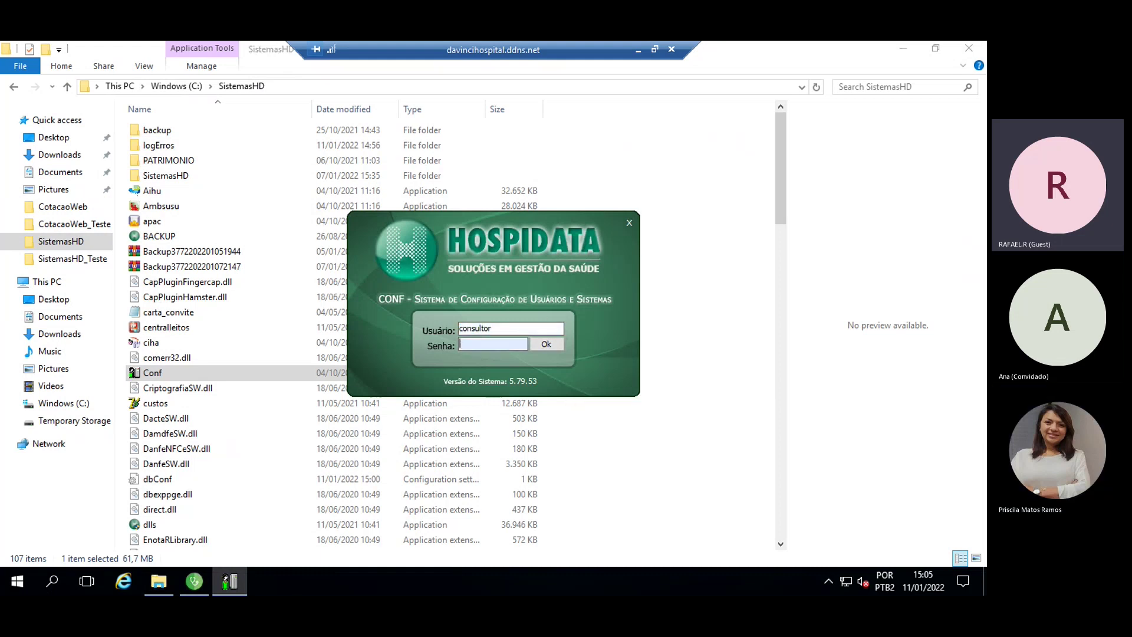
key(Return)
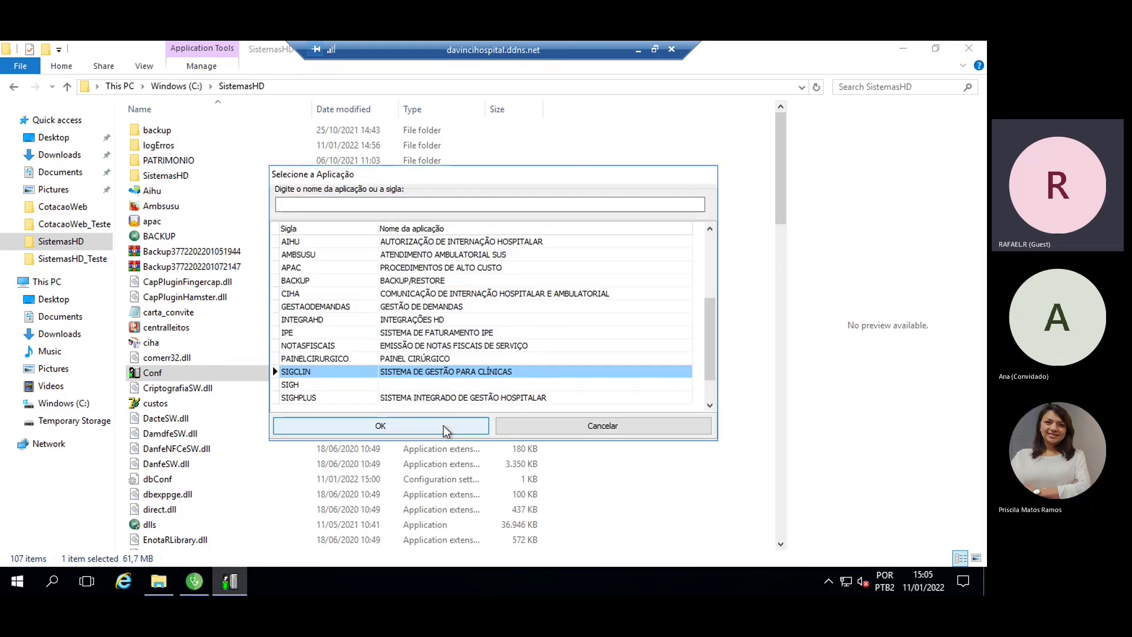
click(445, 423)
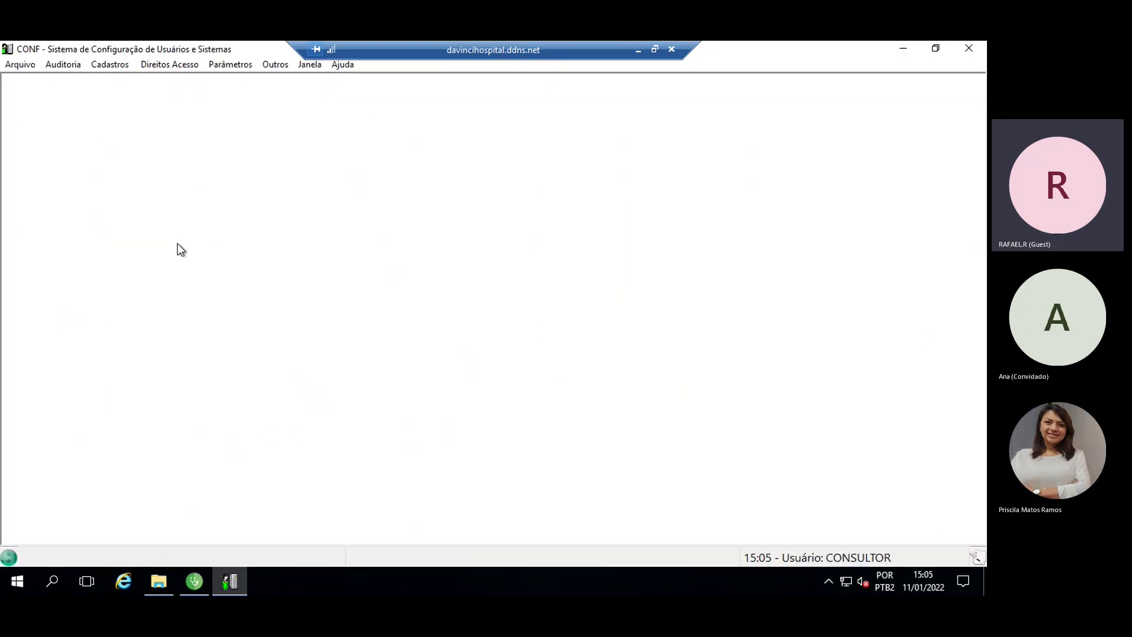
In Usuários, edit a user's maximum days without login on the Senha tab, save, and minimize CONF.
click(98, 65)
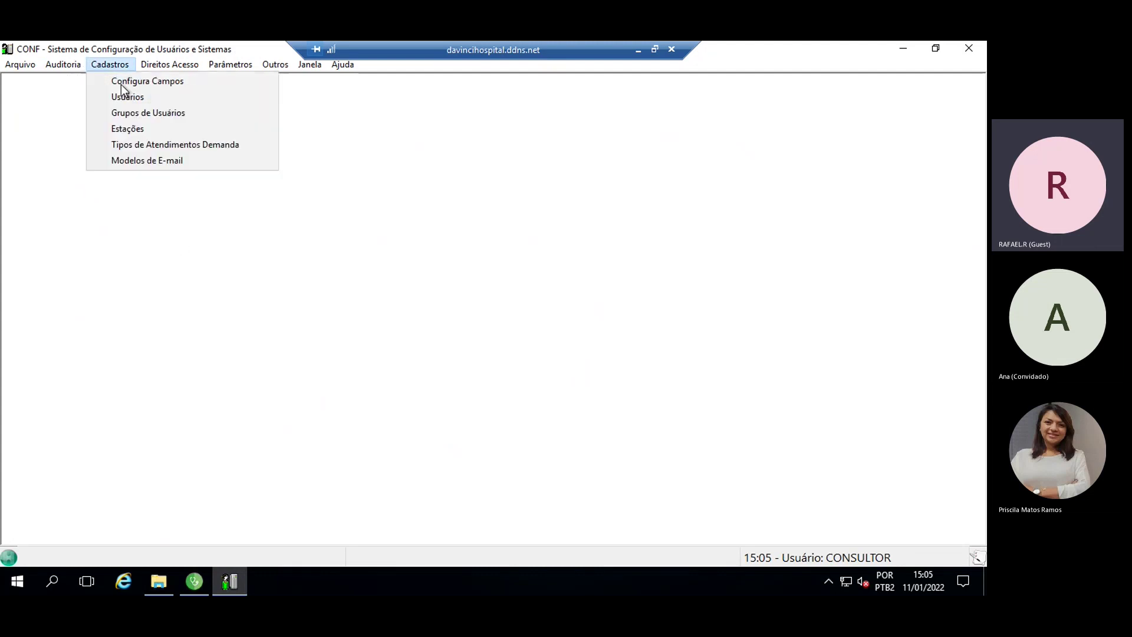
click(125, 97)
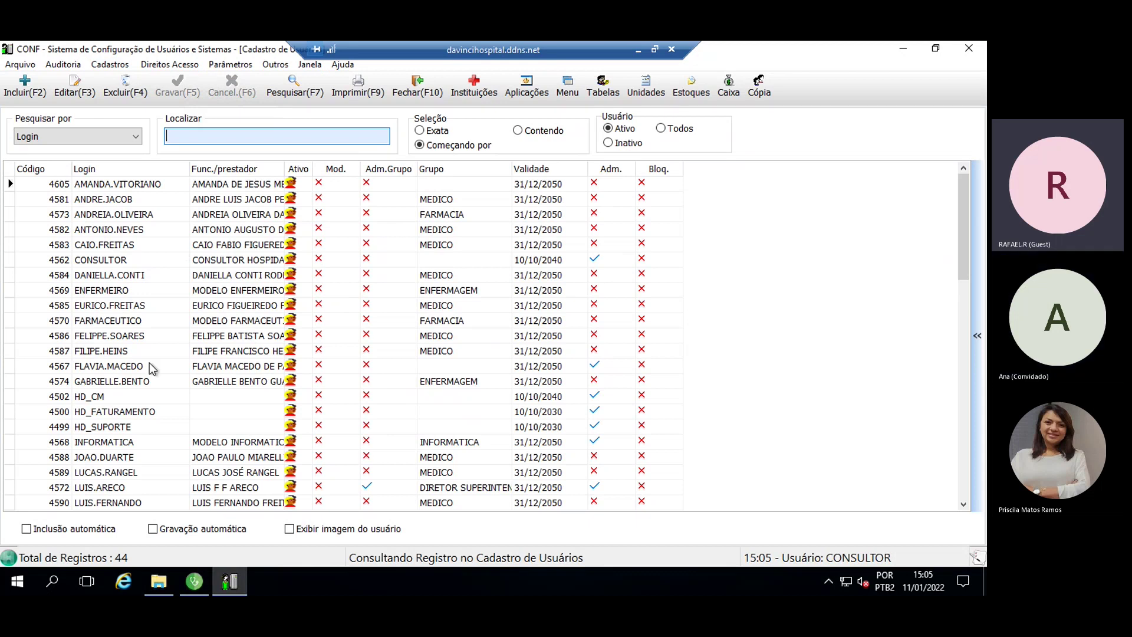
drag(963, 505, 963, 505)
double_click(140, 380)
click(433, 257)
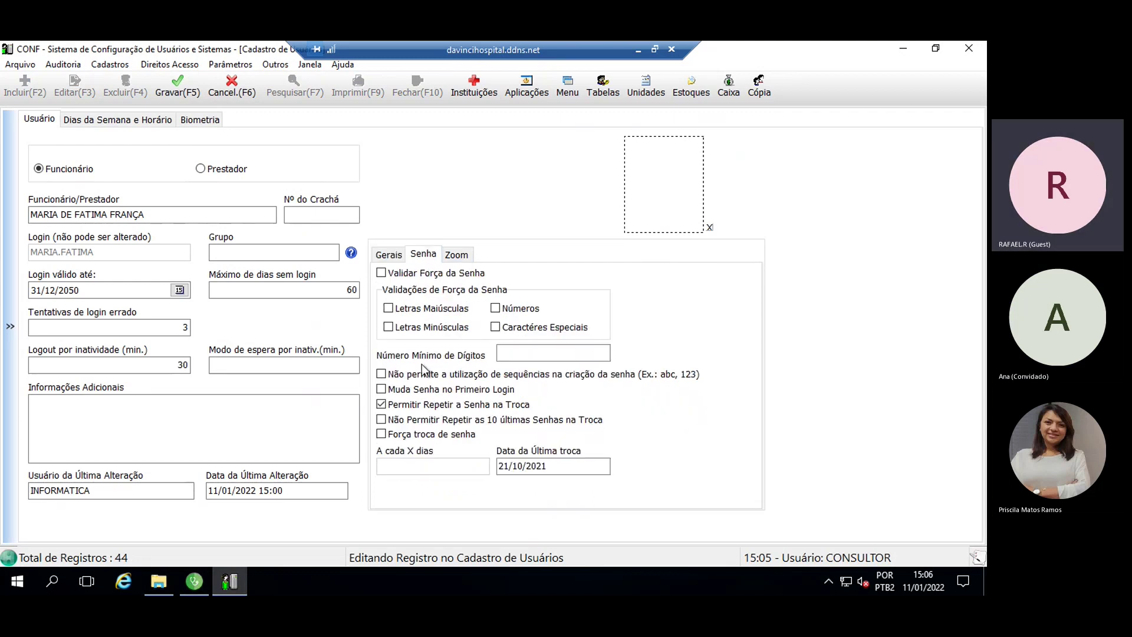
click(282, 288)
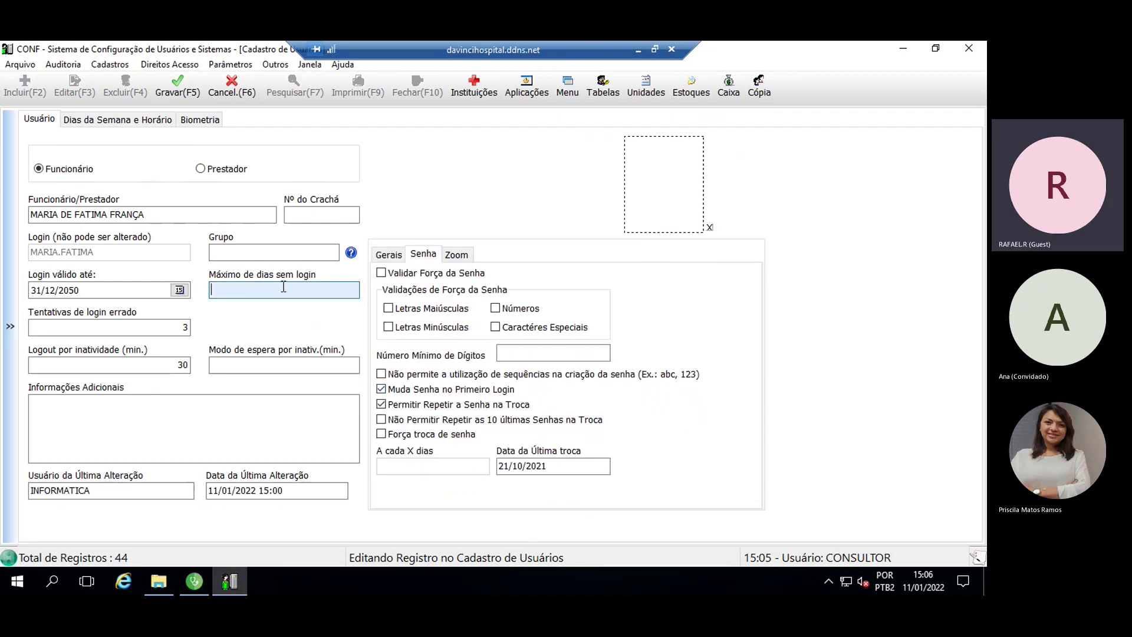
click(177, 87)
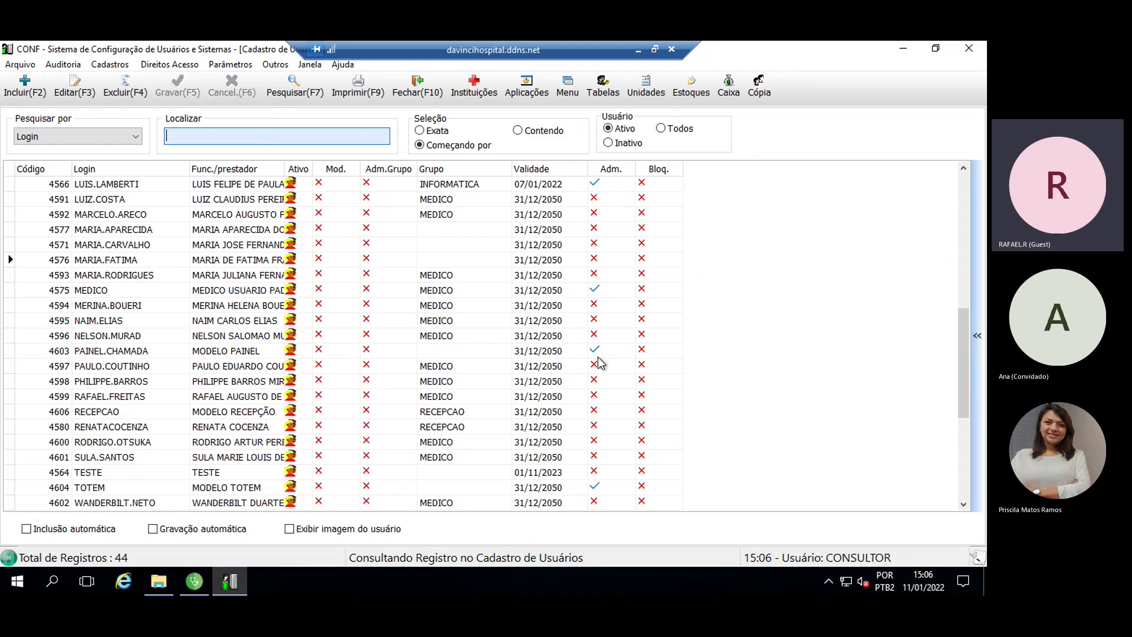
click(908, 52)
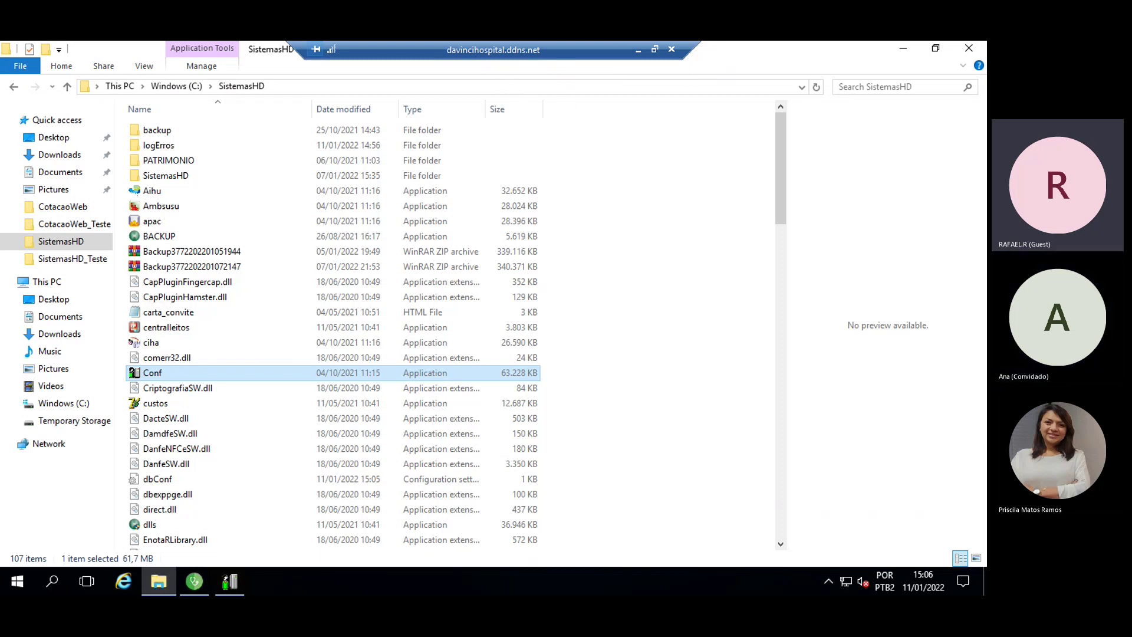
Minimize File Explorer and the remote desktop session to get back to SIGH's prescription screen.
key(super+d)
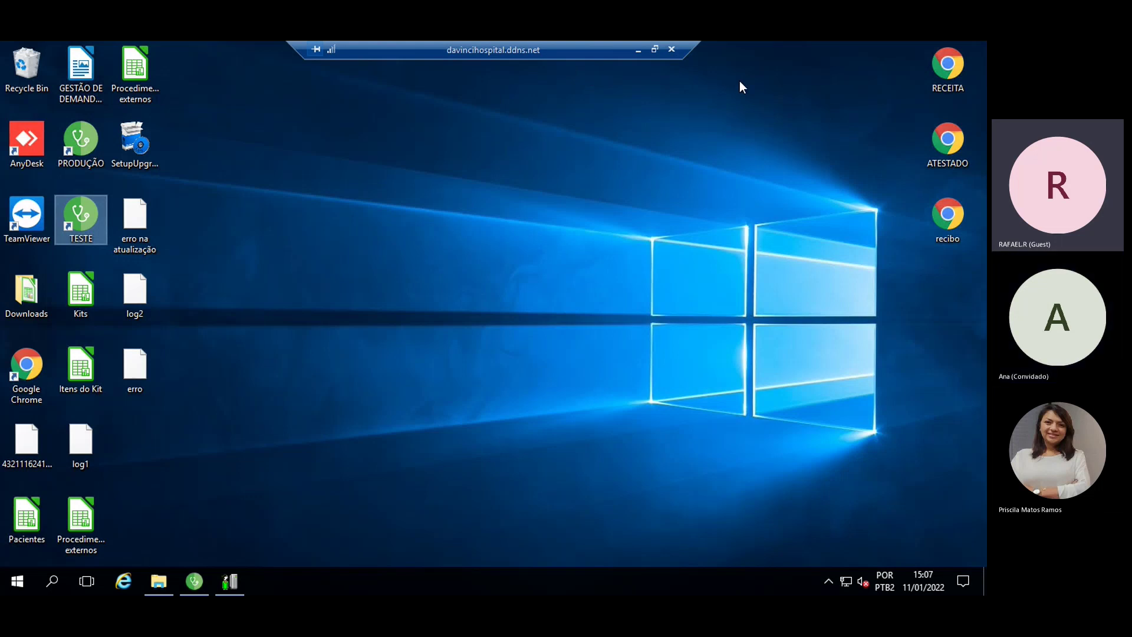
click(776, 72)
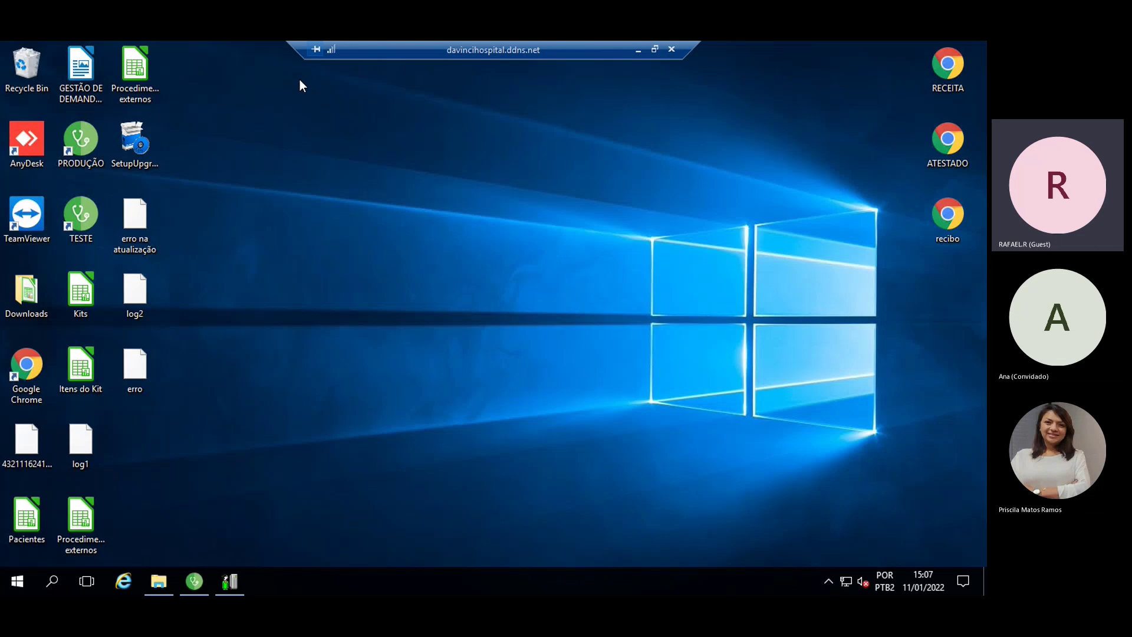
click(637, 50)
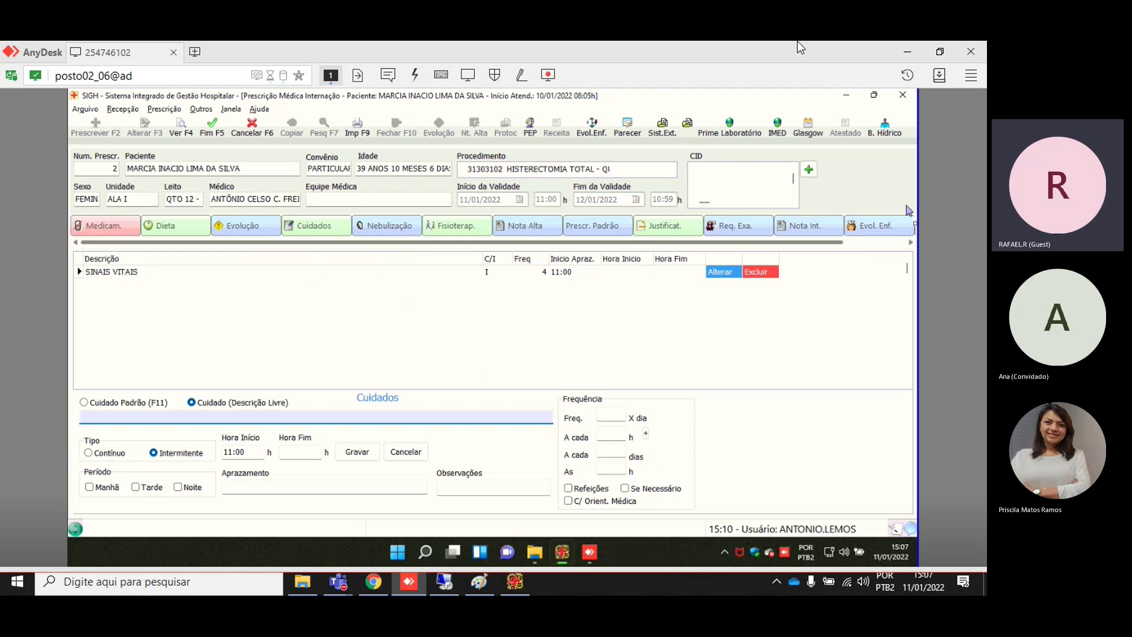
Delete the SINAIS VITAIS care entry and browse the standard prescriptions filtered by 2021.
key(Left)
key(Return)
key(F11)
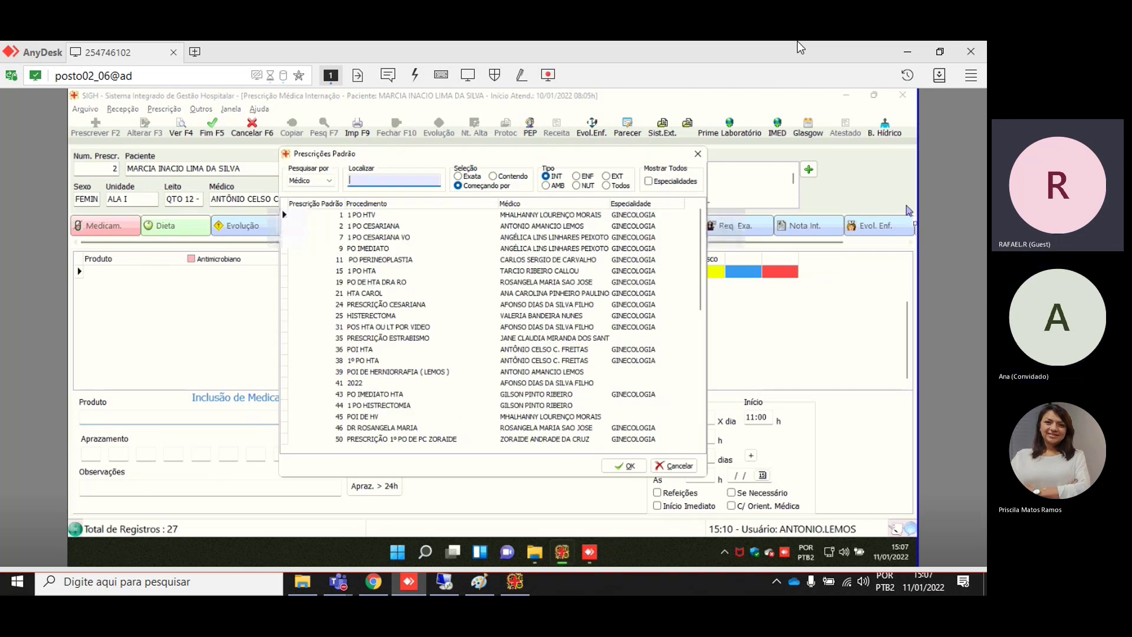
text(2021,)
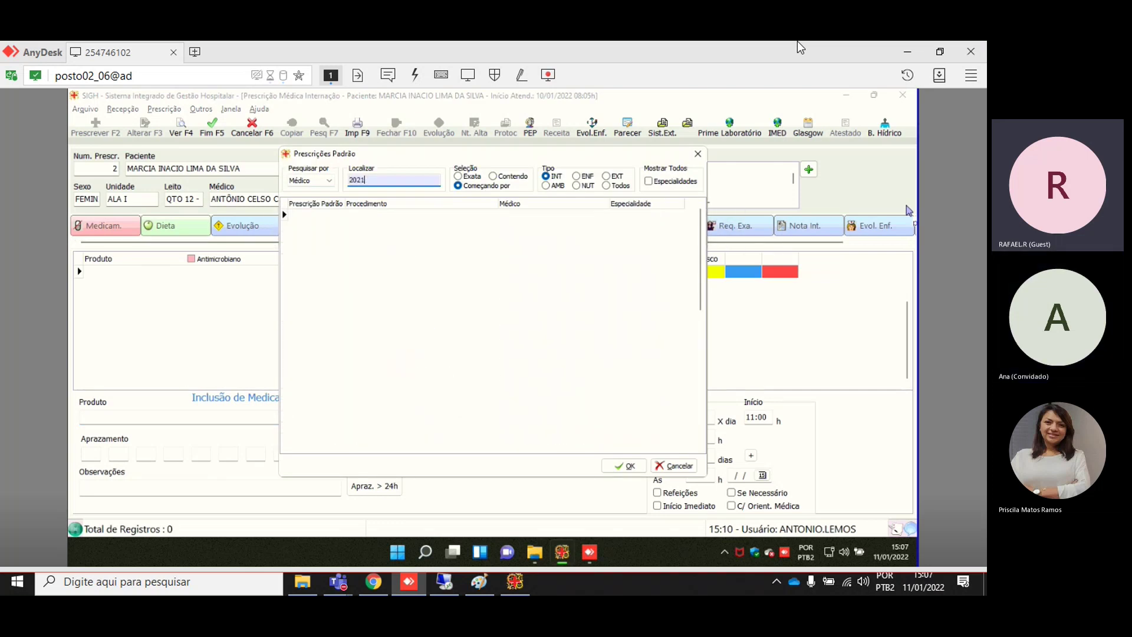
key(shift+Home)
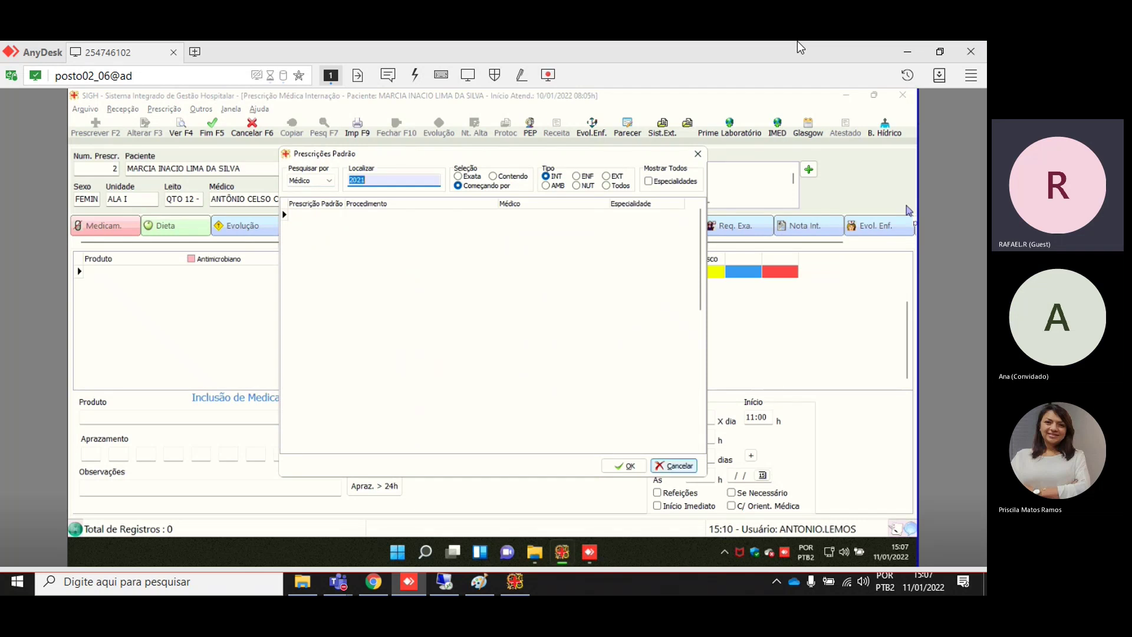
key(Escape)
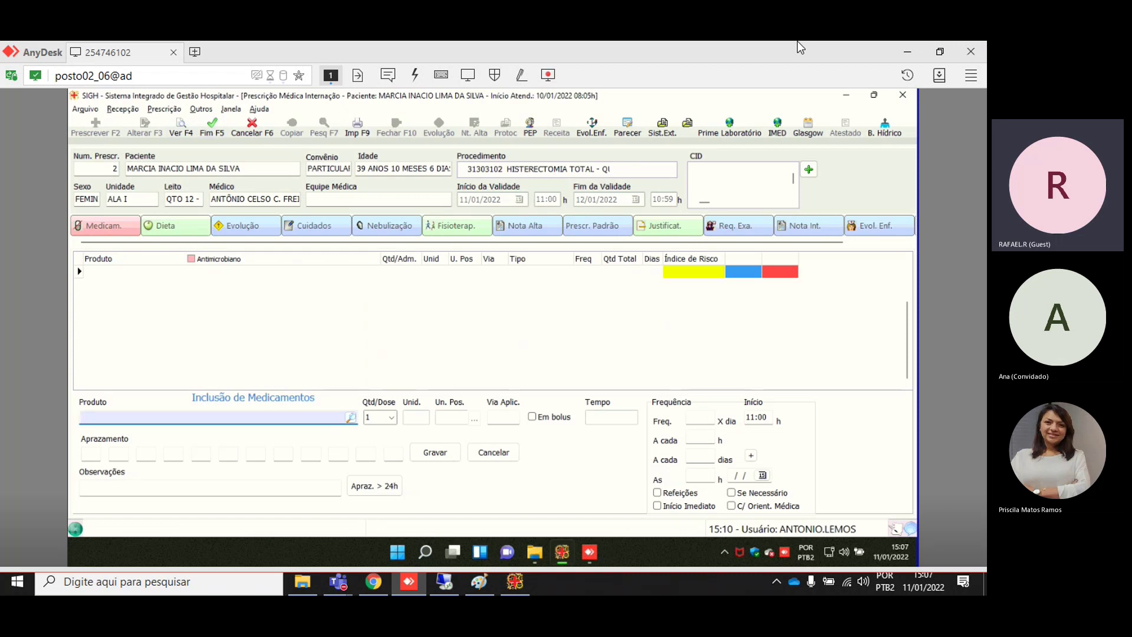
Dismiss the product lookup and its warning, then leave the prescription to continue later.
key(Return)
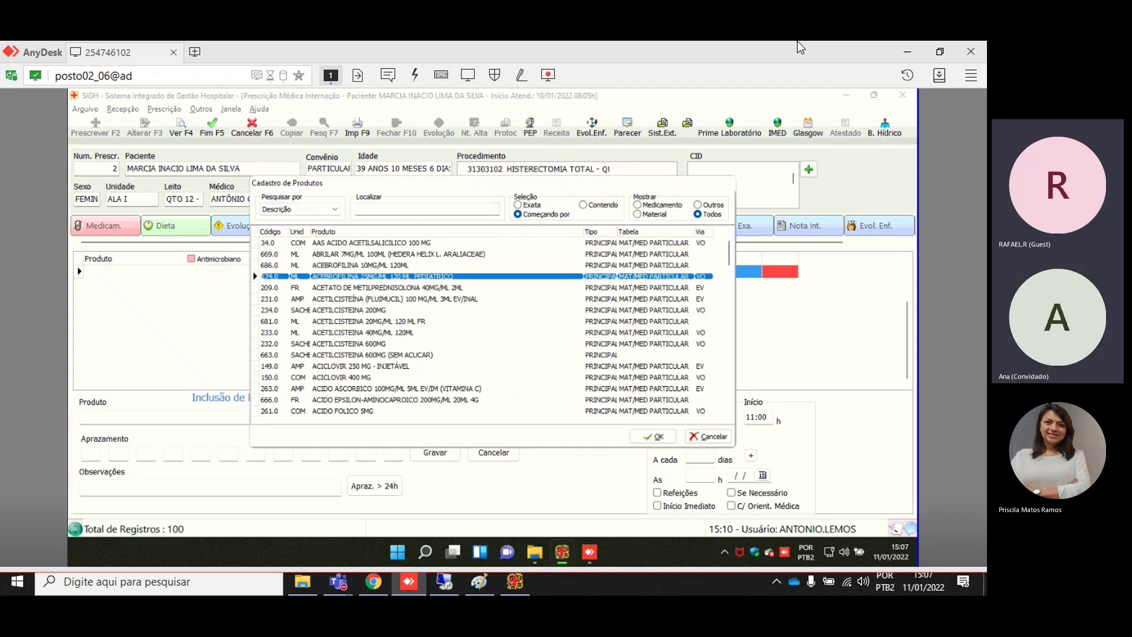
key(Escape)
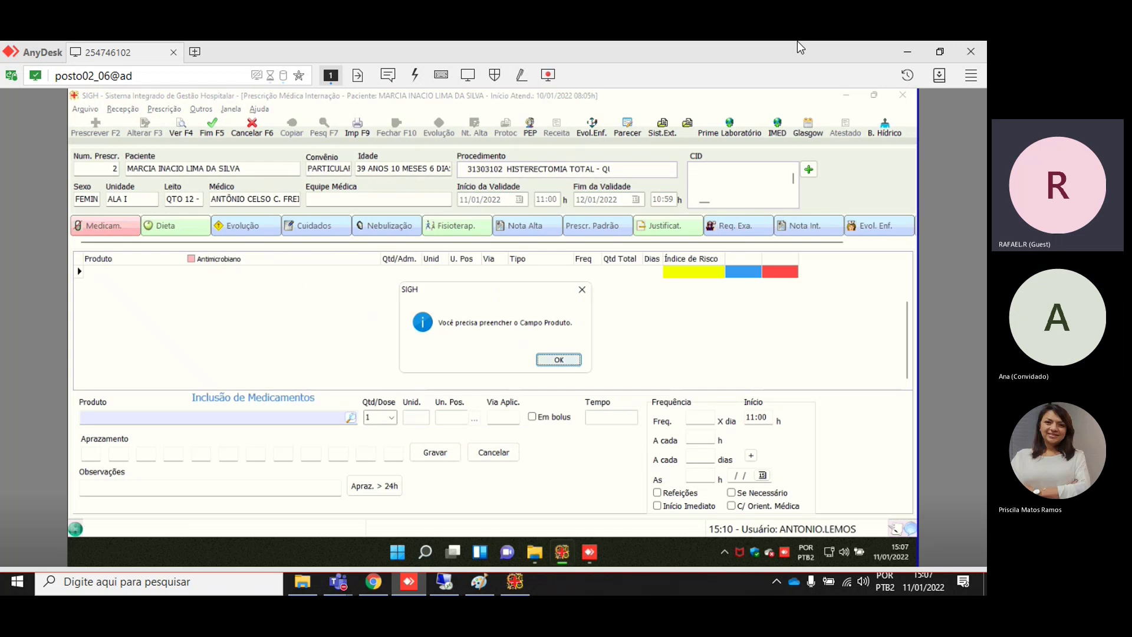
key(Return)
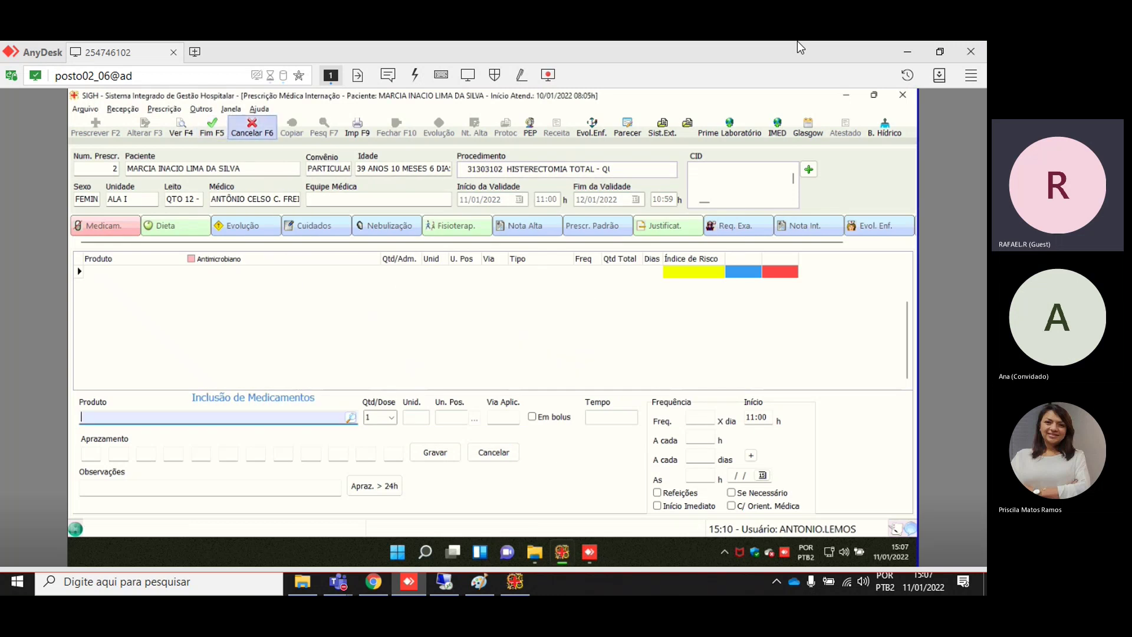
key(F6)
key(Return)
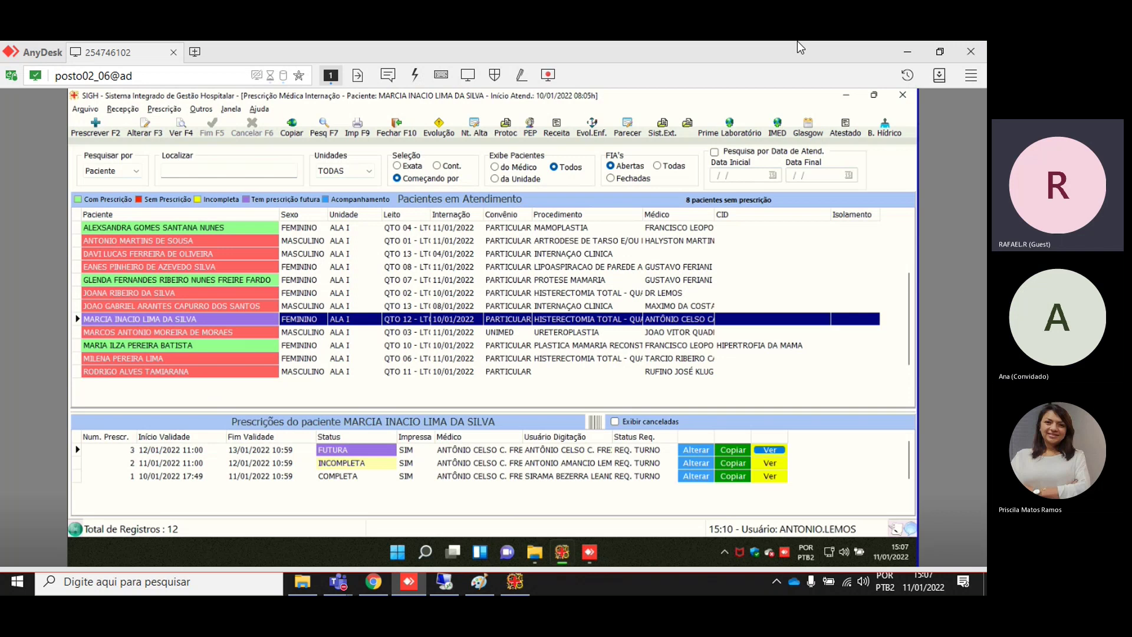
key(Return)
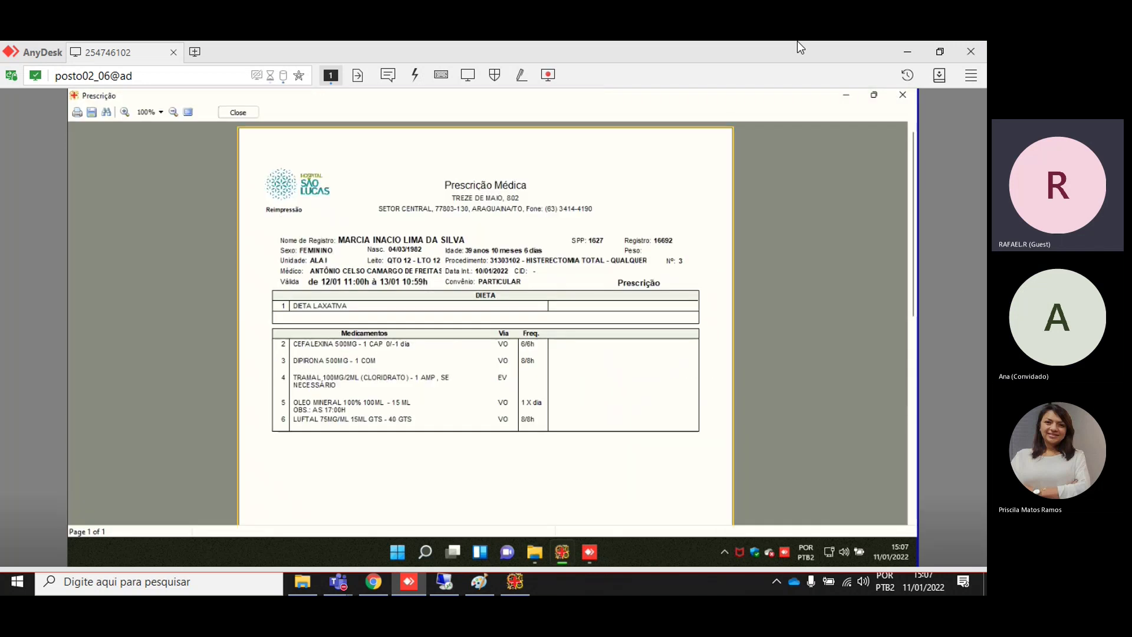
key(Return)
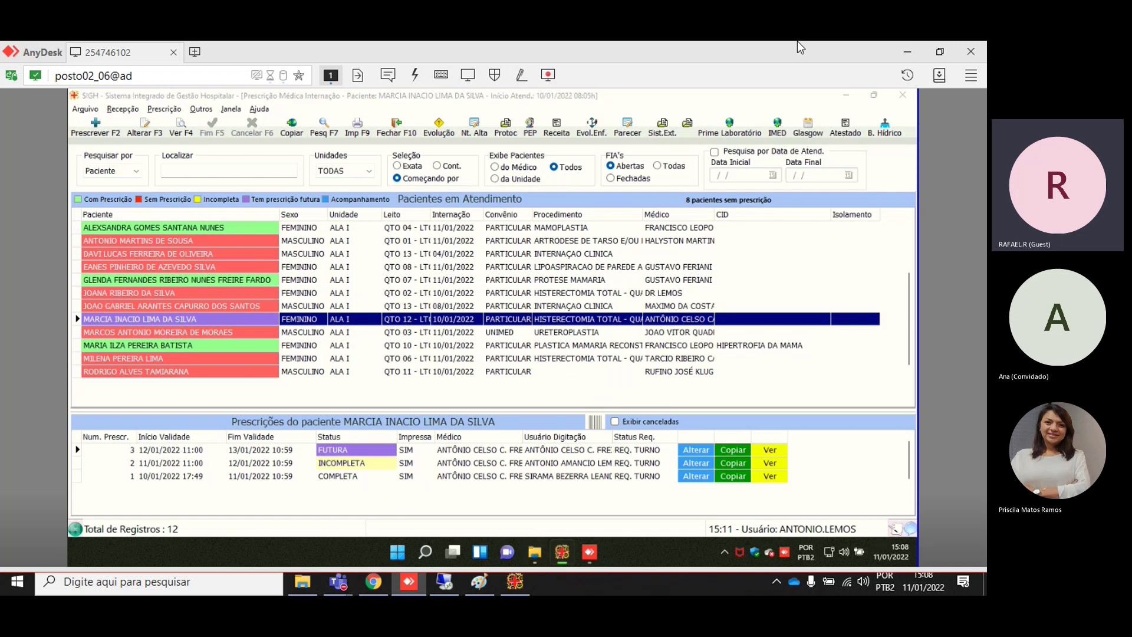
Open File Explorer and try the network path \\192.268.254.100 in the address bar.
key(super+e)
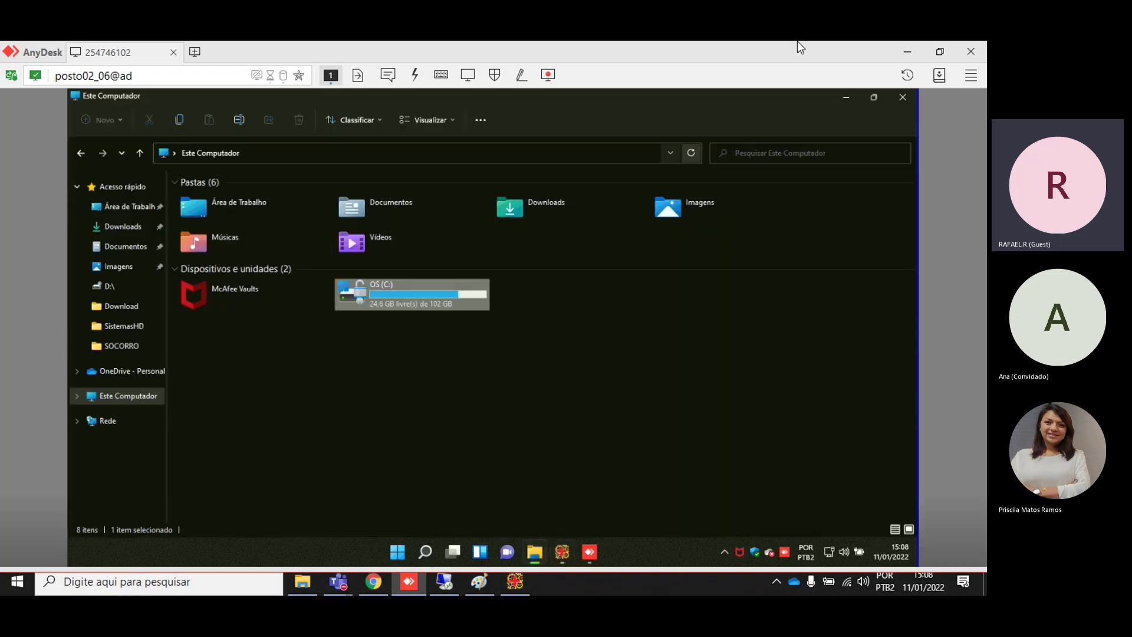
key(F4)
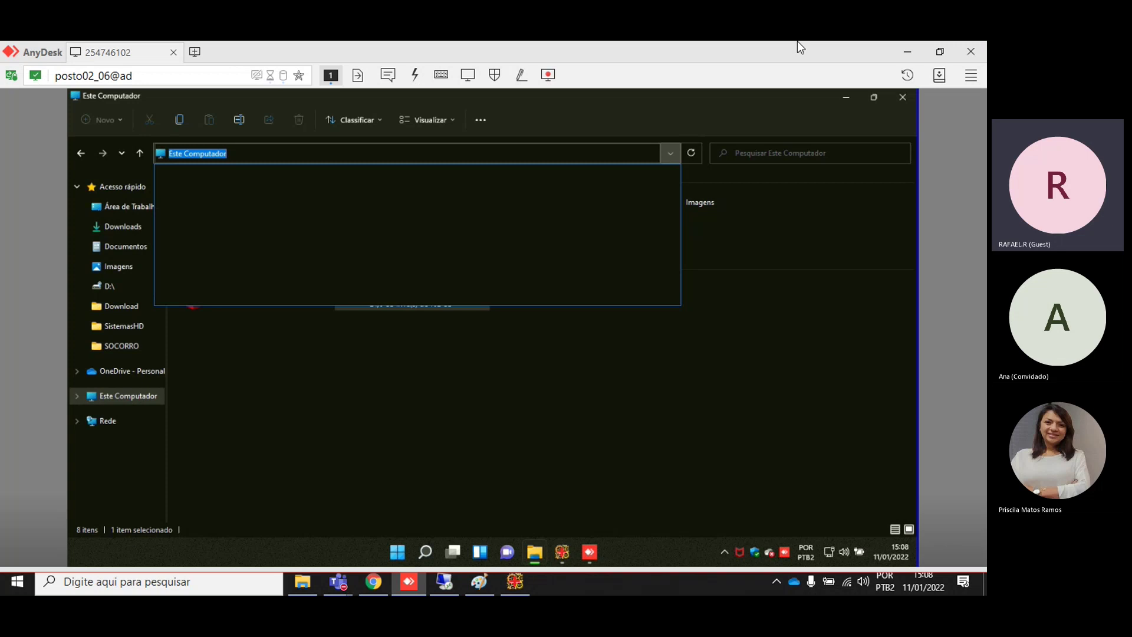
text(\\192.268.254)
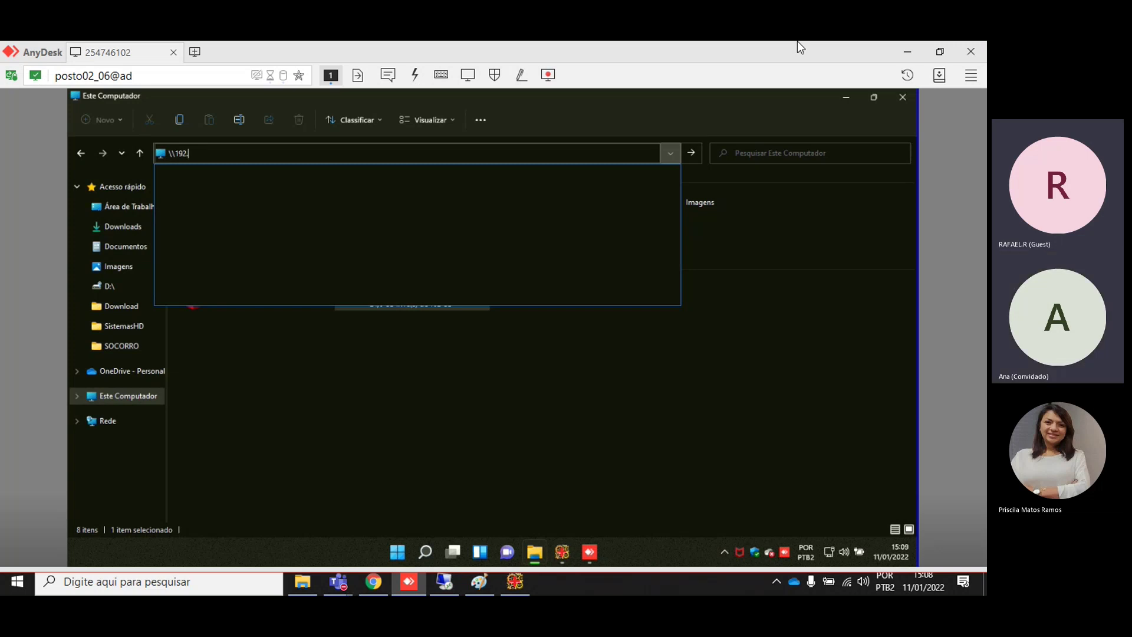
text(.100)
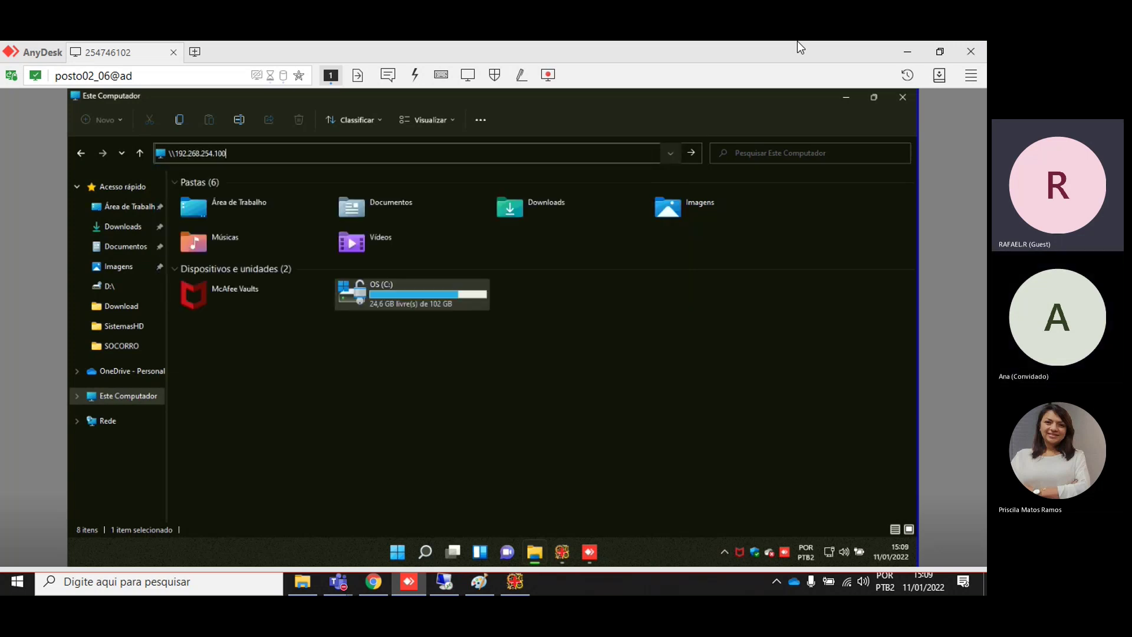
key(ctrl+a)
key(End)
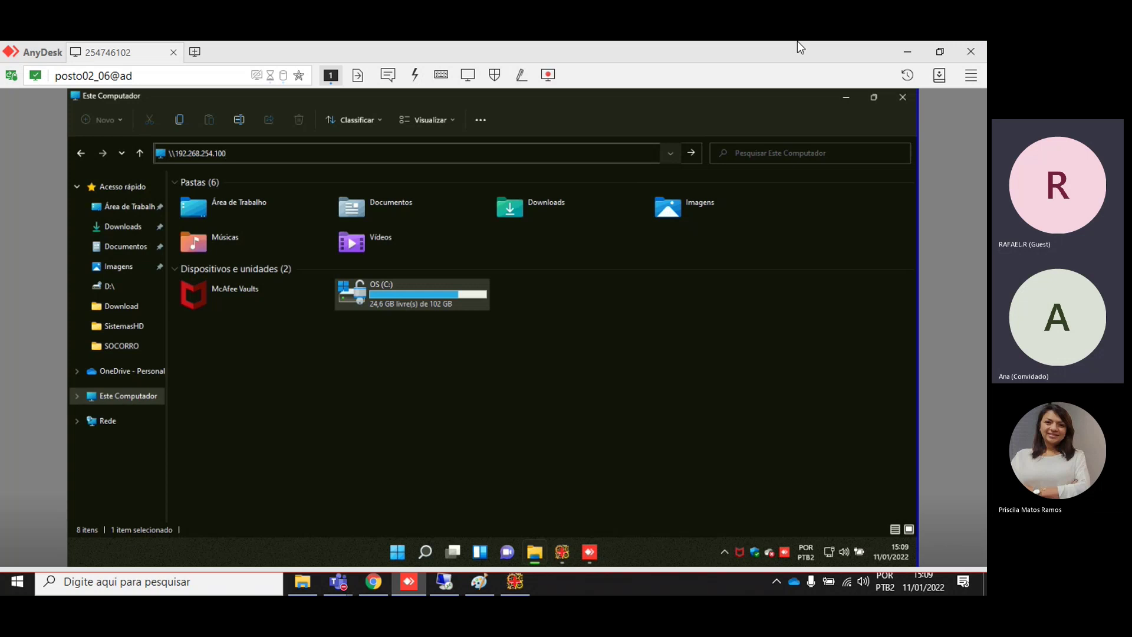
key(ctrl+a)
text(h)
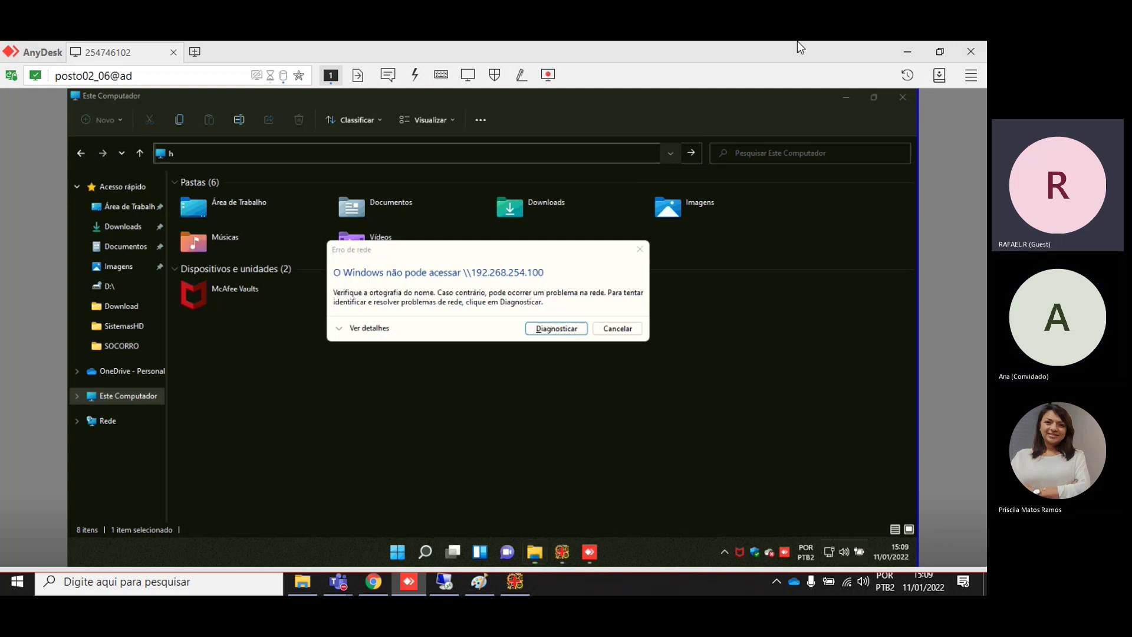
Dismiss the network error, check the quick settings panel, and return to the address bar.
key(Escape)
key(super+a)
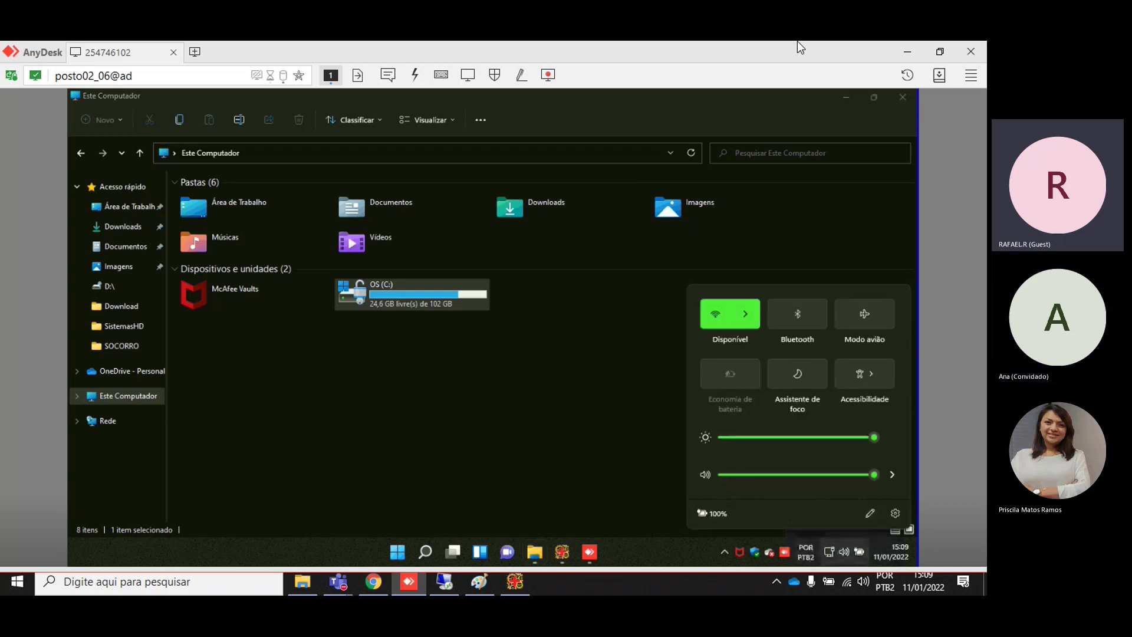
key(Escape)
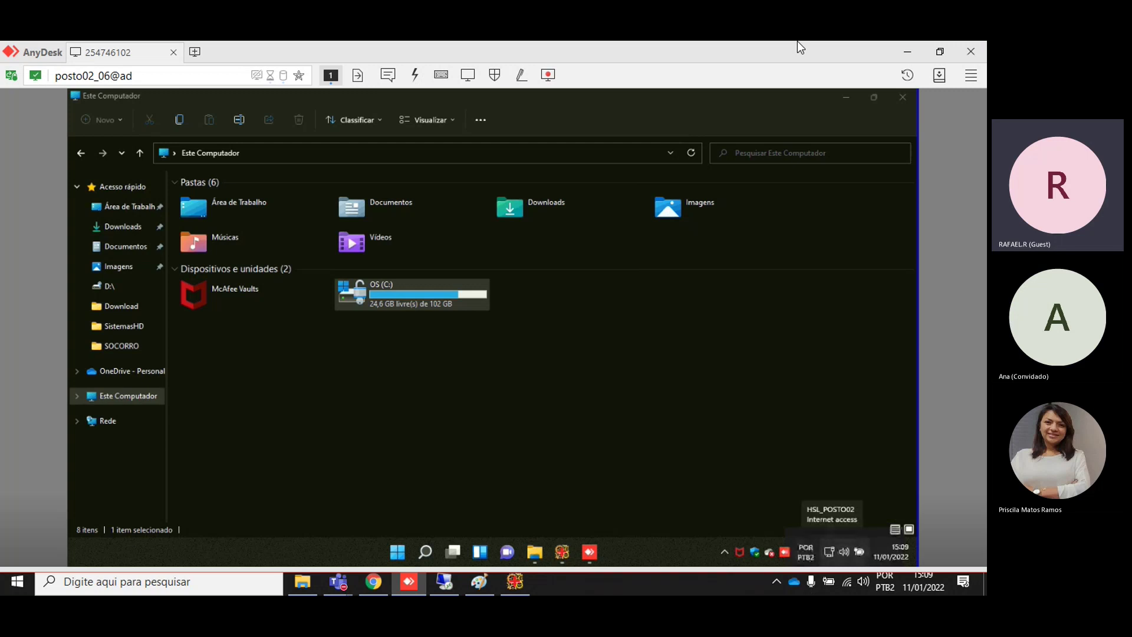
key(alt+d)
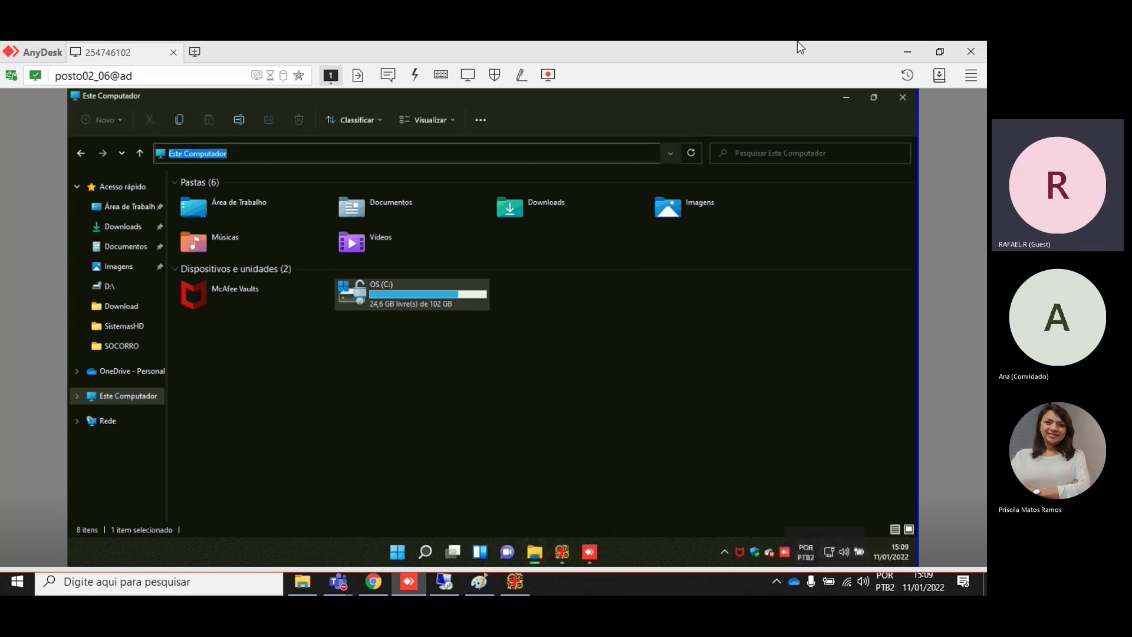
Navigate to the \\hospitalserver\Usuários network share folder.
text(c:\)
key(BackSpace)
key(BackSpace)
key(BackSpace)
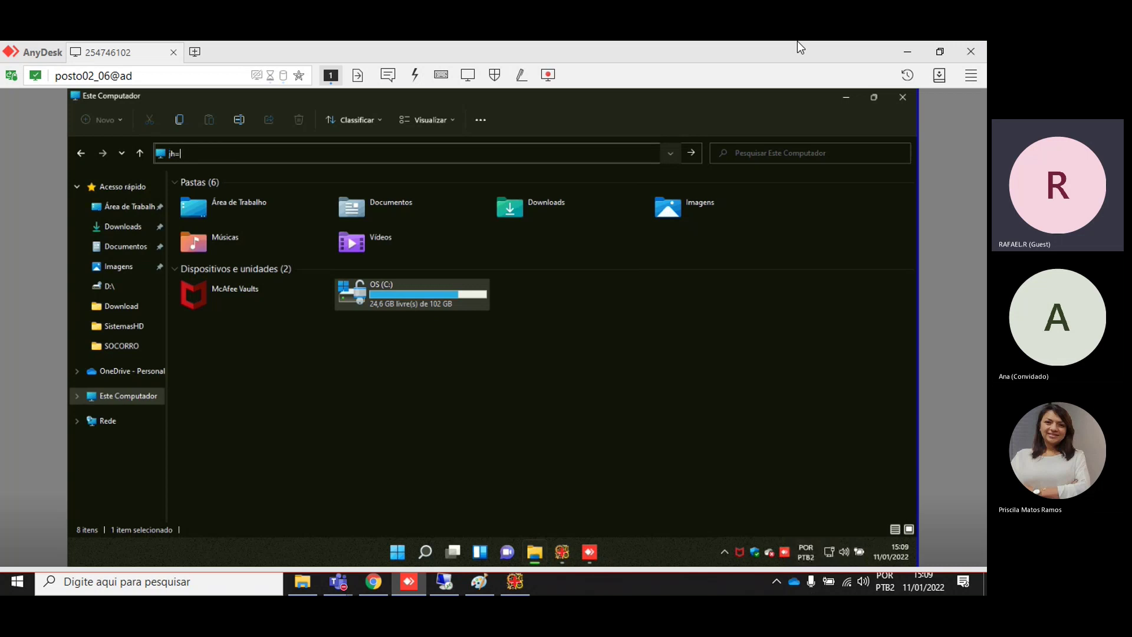
text(hospitalsa)
key(BackSpace)
text(e)
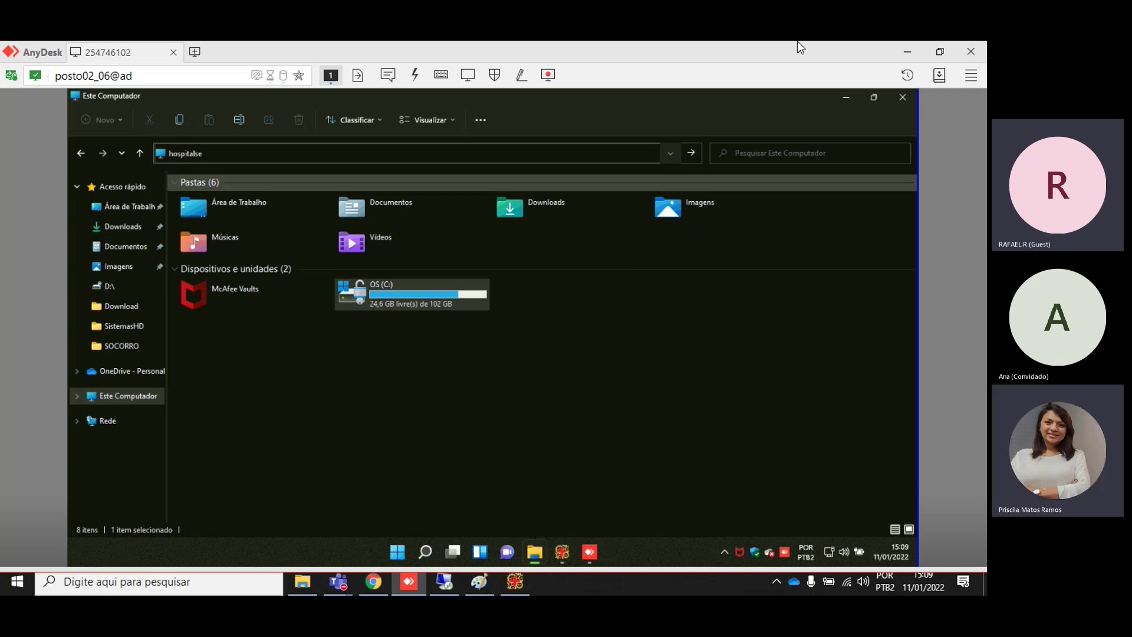
text(rver)
key(ctrl+a)
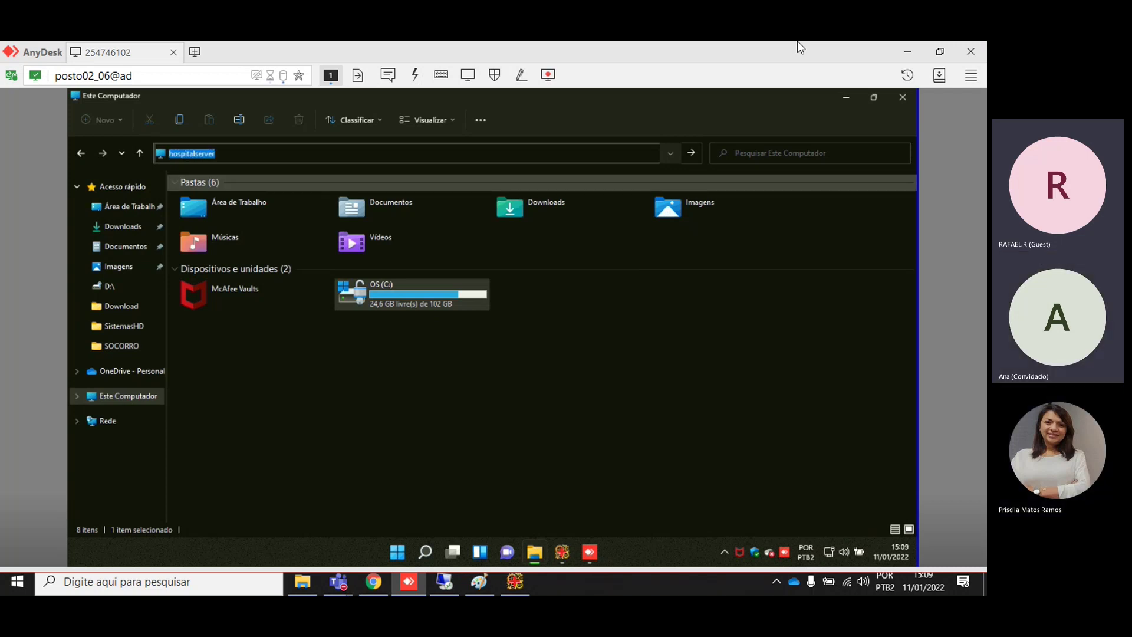
key(Home)
text(\\)
key(Return)
text(usu)
key(Return)
text(e)
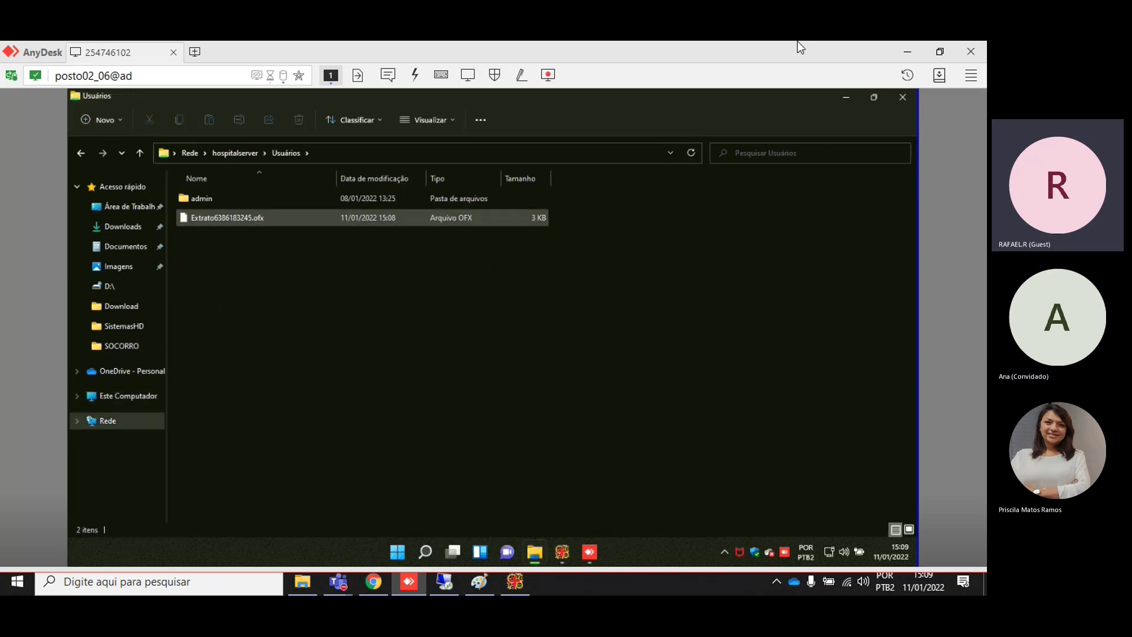
key(ctrl+c)
click(123, 227)
key(Up)
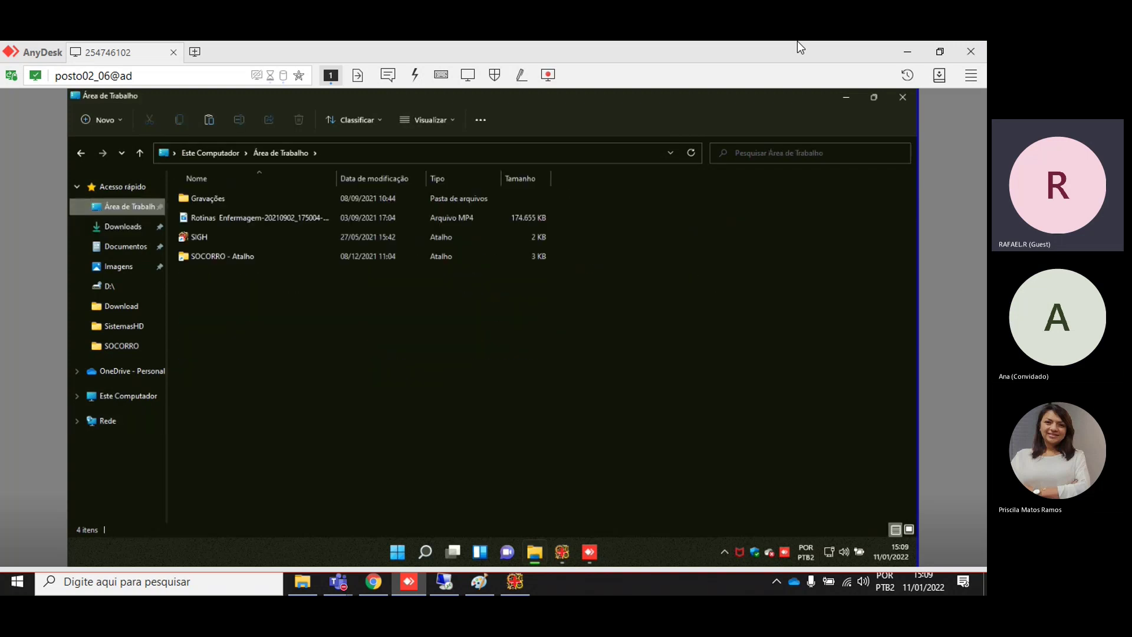
key(ctrl+v)
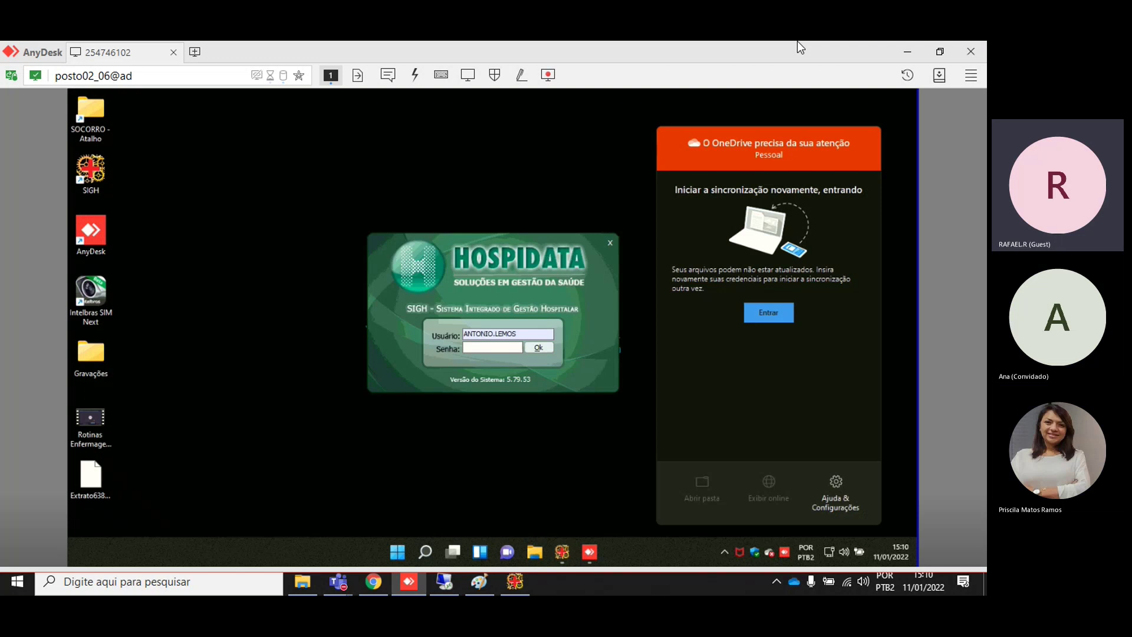
Sign in to SIGH with a different user's name and password.
key(BackSpace)
text(marlene)
key(BackSpace)
key(BackSpace)
key(BackSpace)
key(BackSpace)
key(BackSpace)
key(BackSpace)
key(Tab)
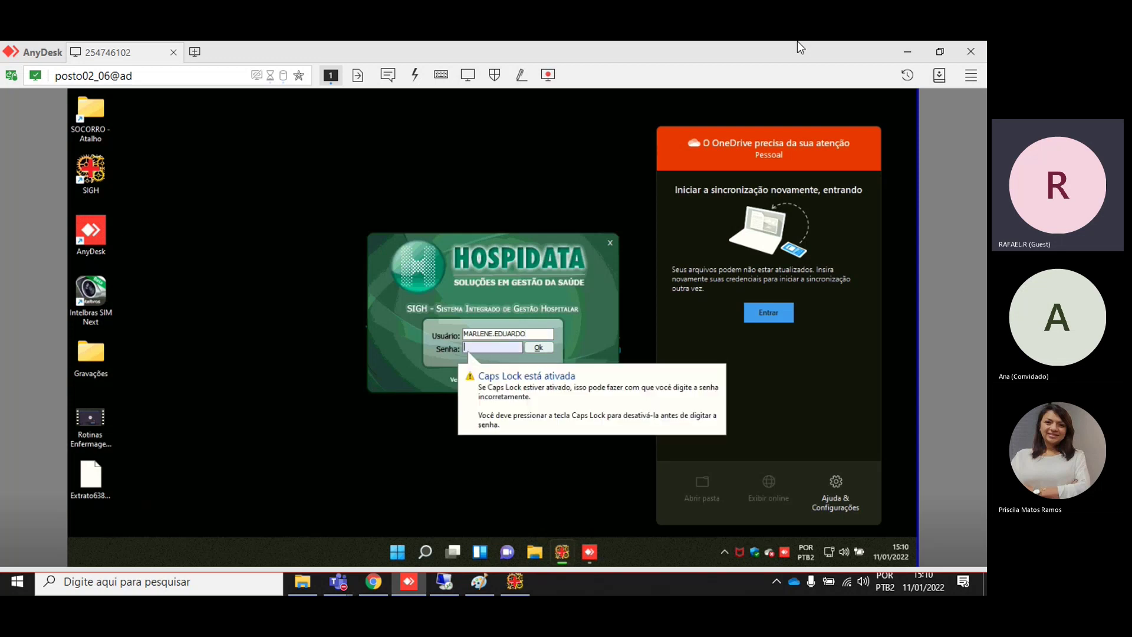
text(******)
key(Tab)
key(Return)
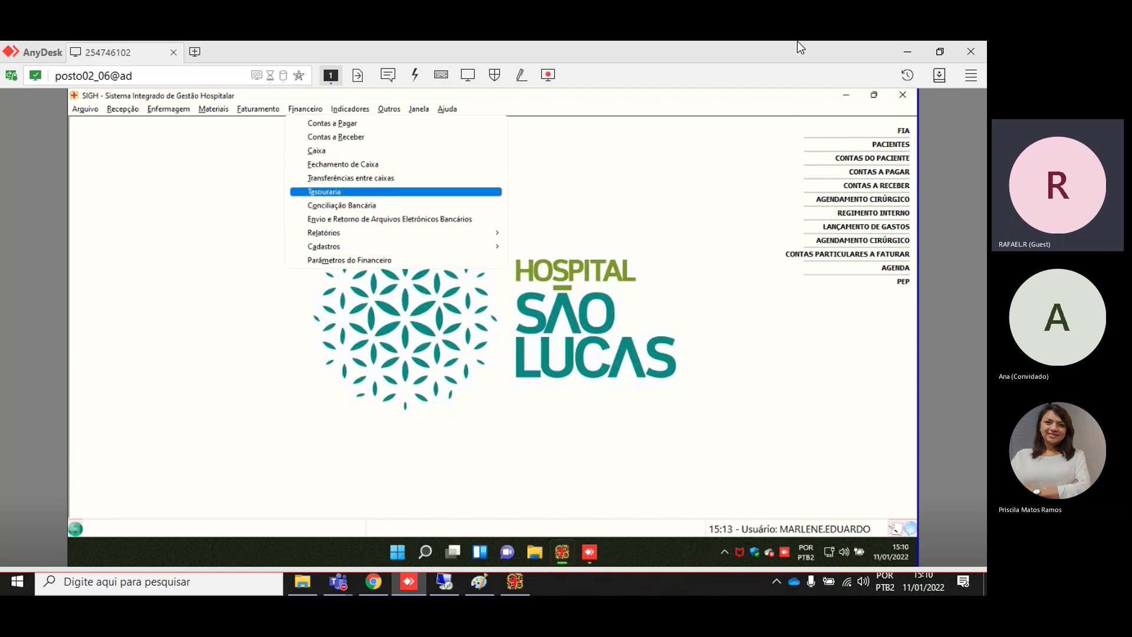
Open Movimentação de Tesouraria for BANCO DO BRASIL with start and end dates 10/01/2022.
key(Return)
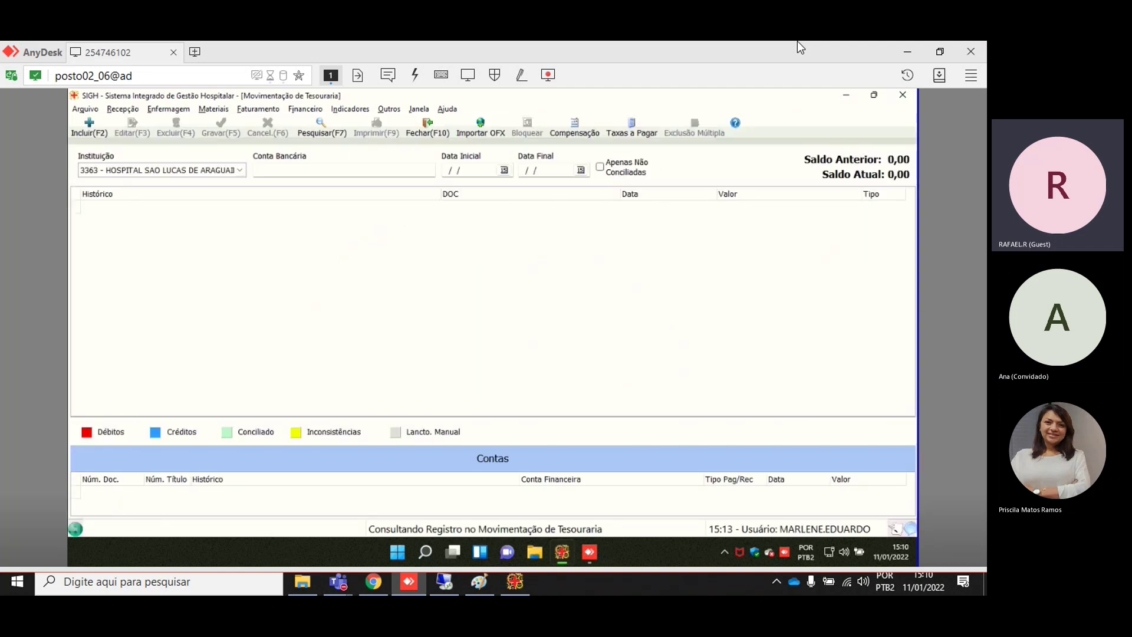
key(Tab)
text(B)
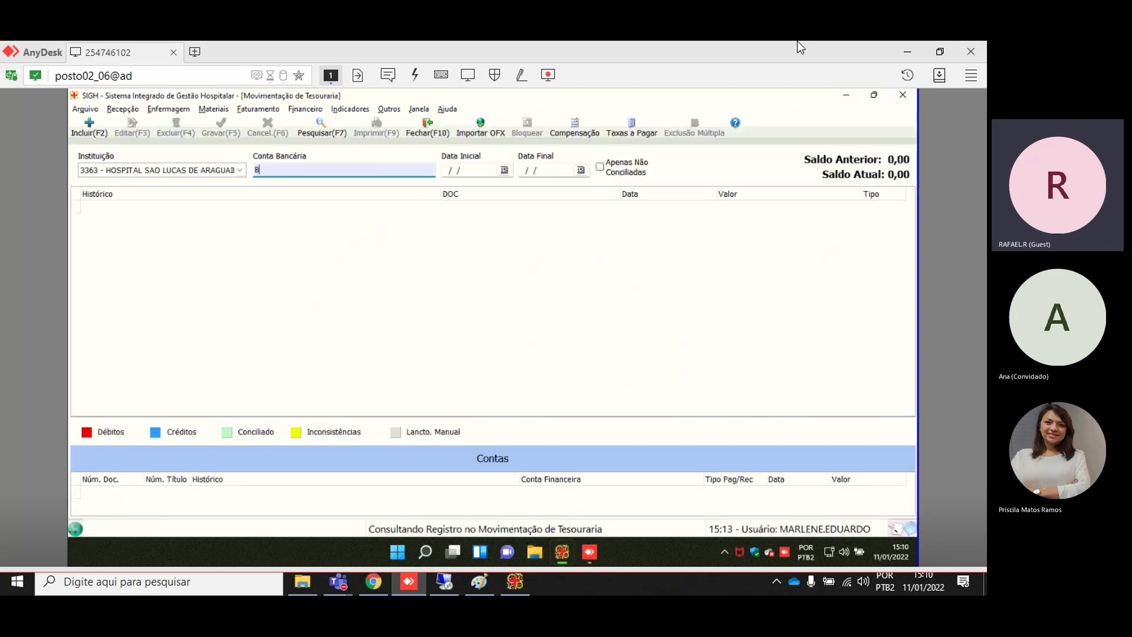
text(ANCO DOB)
key(BackSpace)
key(Tab)
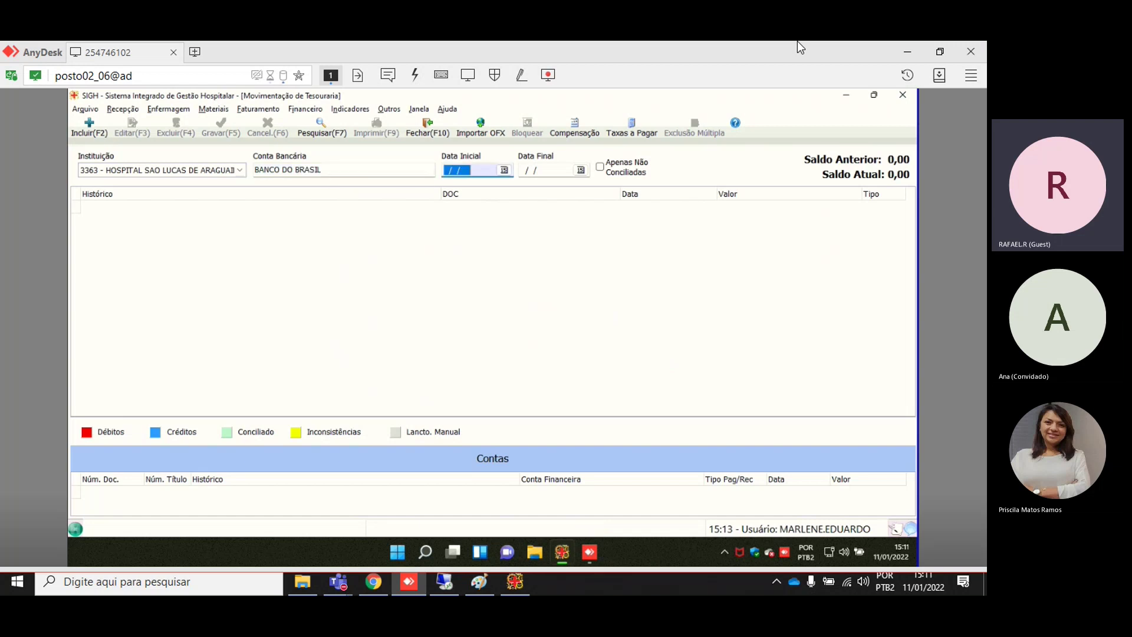
text(10012022)
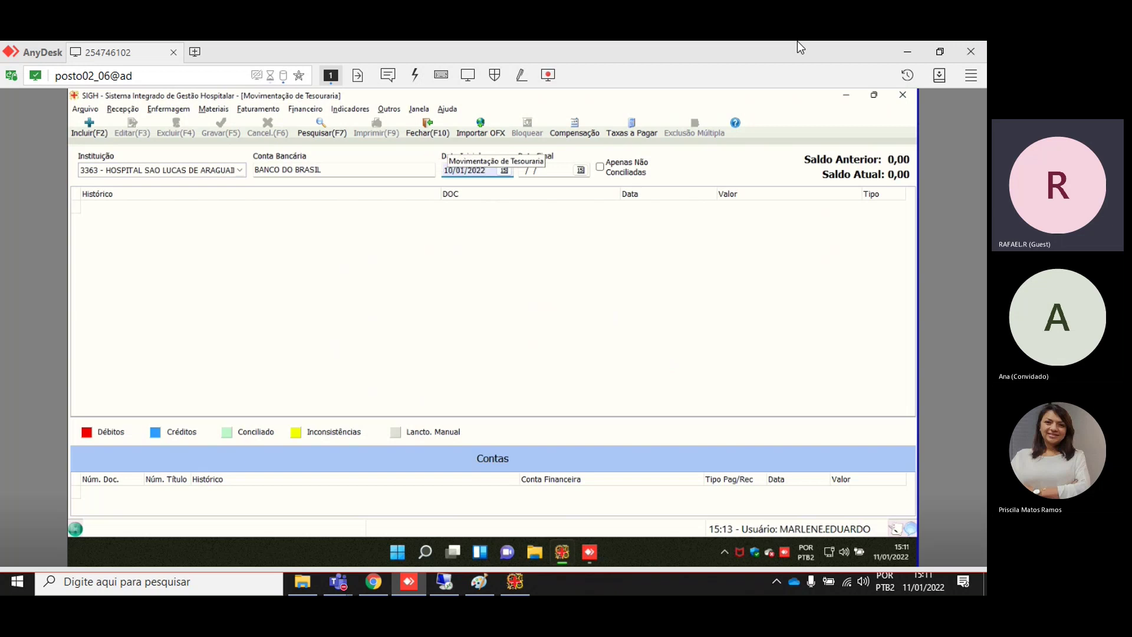
key(Tab)
text(10/01/2000)
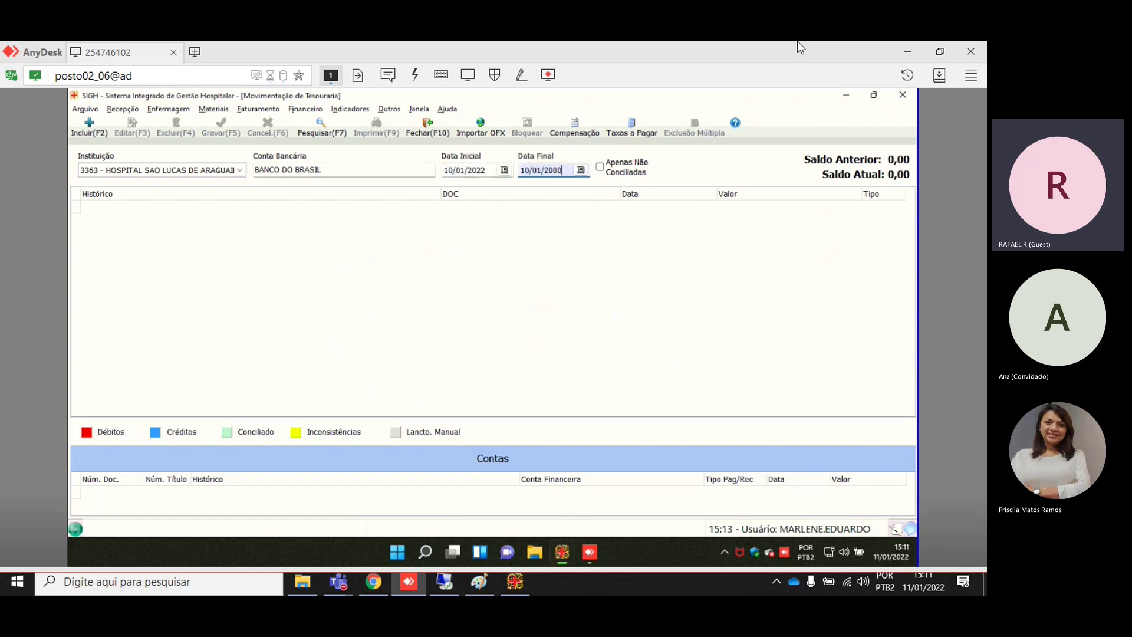
key(BackSpace)
key(BackSpace)
text(22)
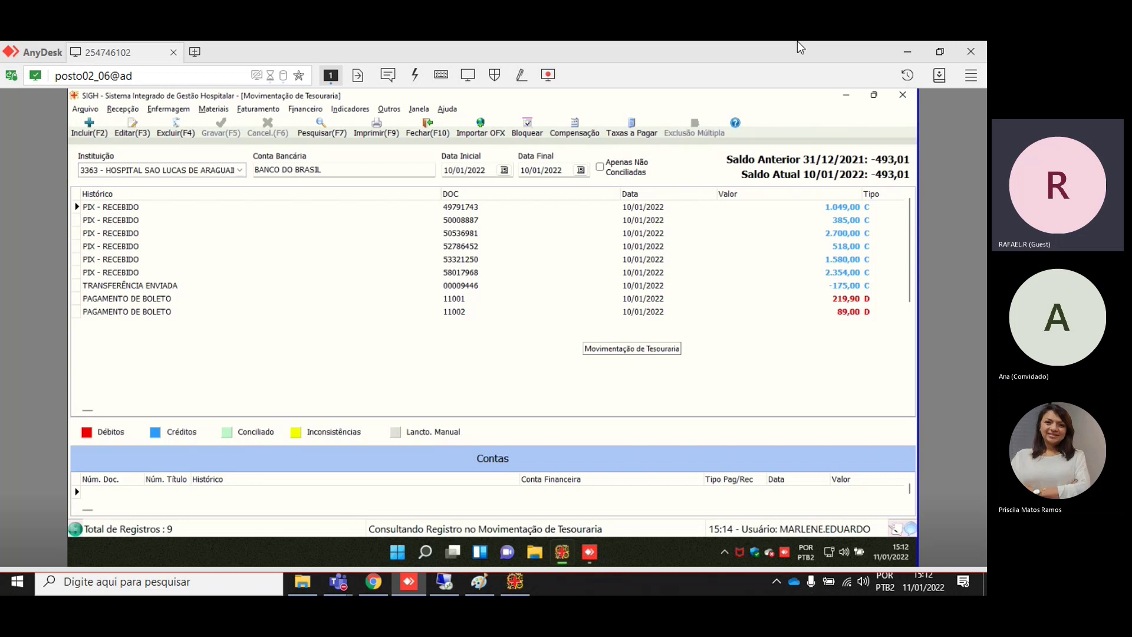
double_click(285, 285)
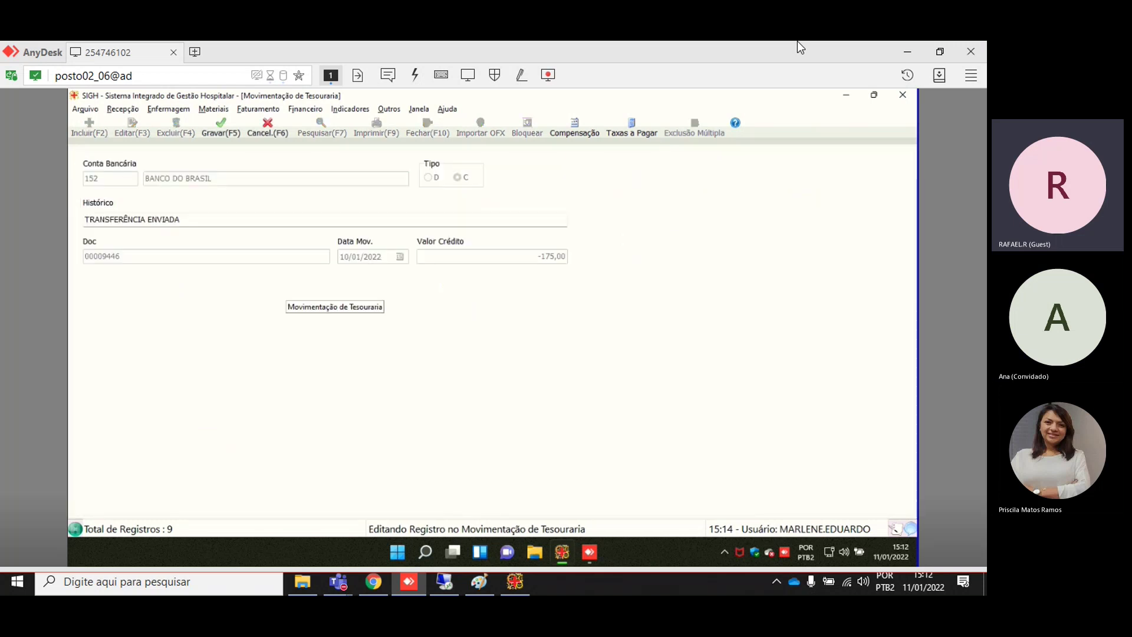
click(267, 127)
key(Return)
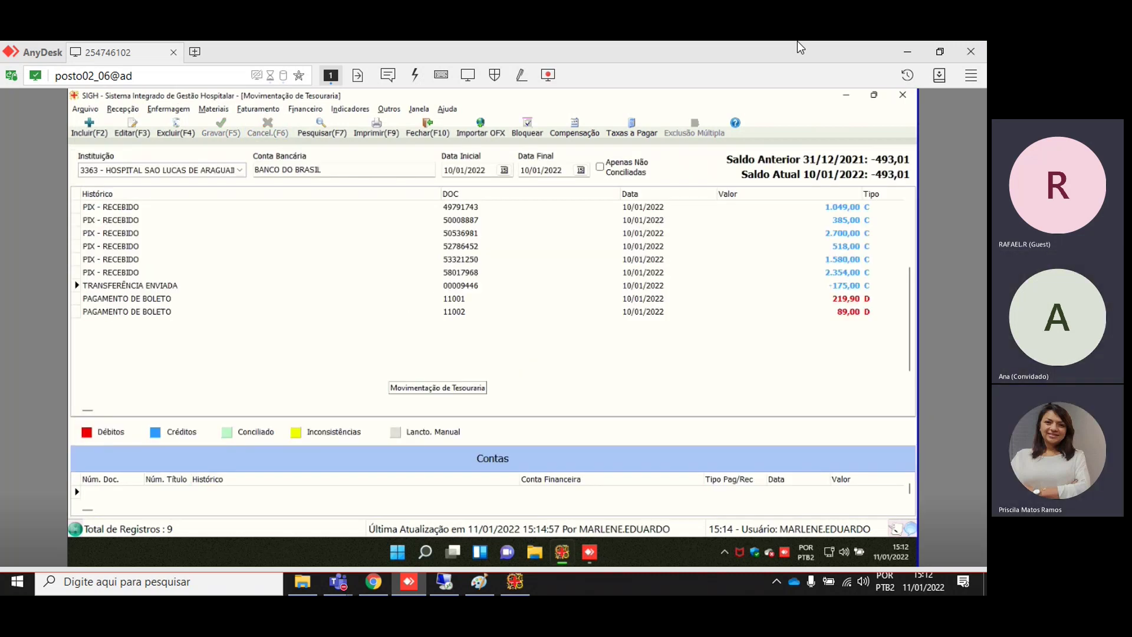
key(F3)
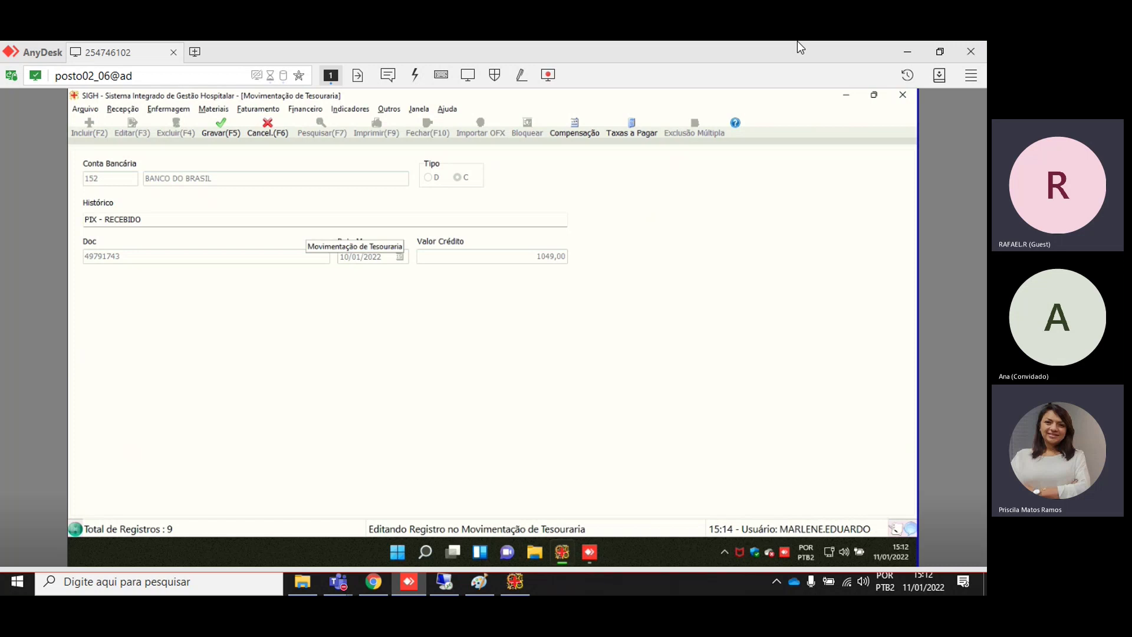
click(267, 127)
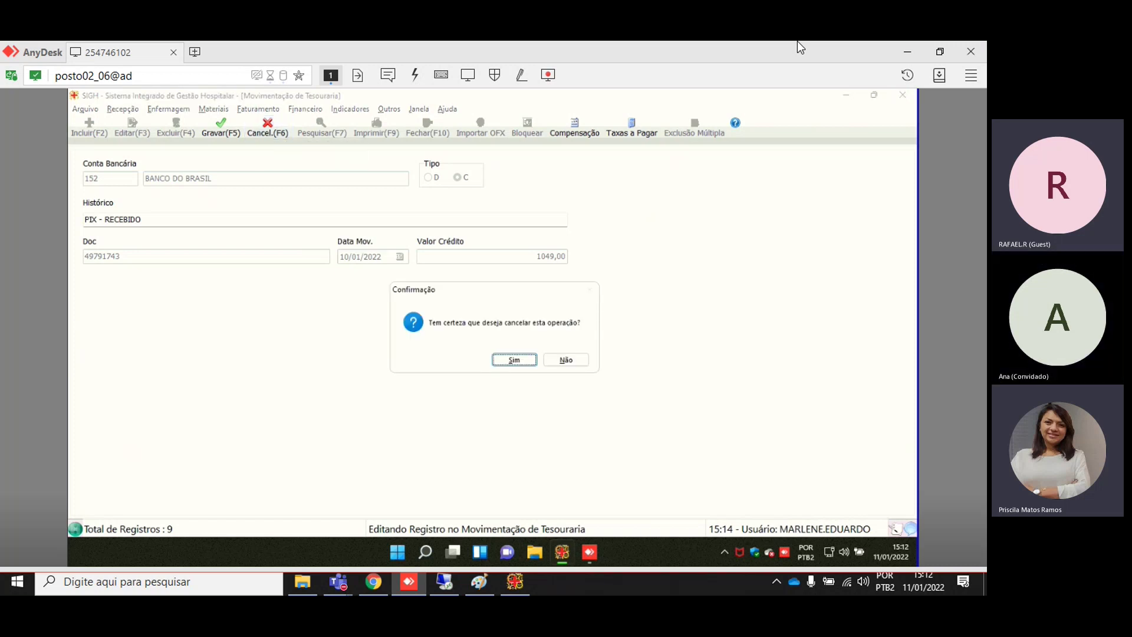
key(Return)
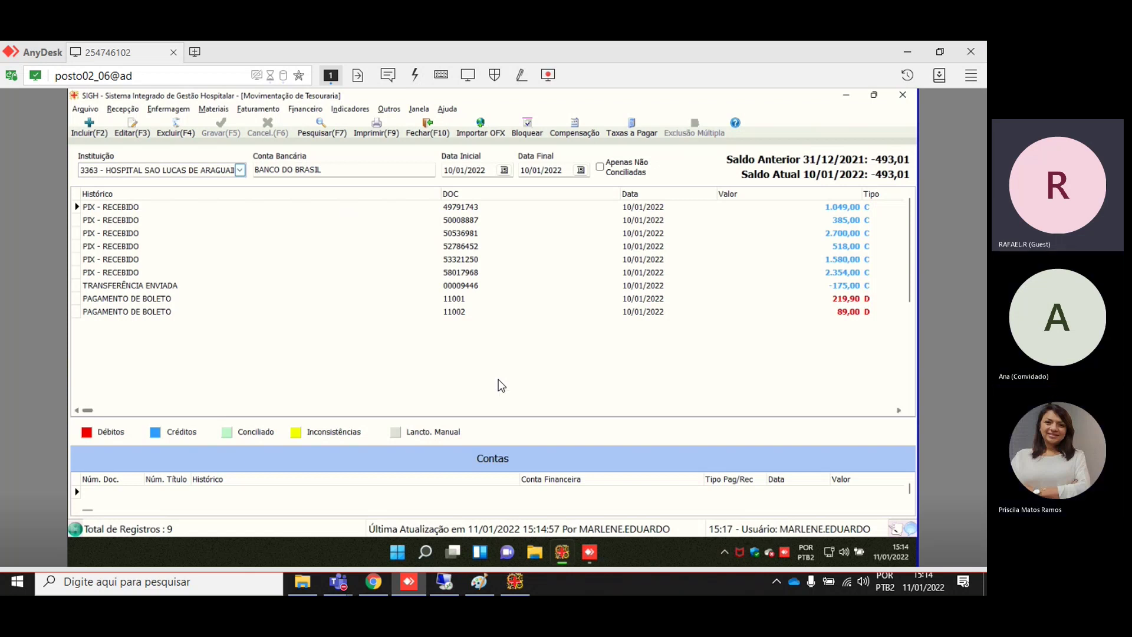
Select the PAGAMENTO DE BOLETO 11001 row of 219,90 in the treasury grid.
click(498, 380)
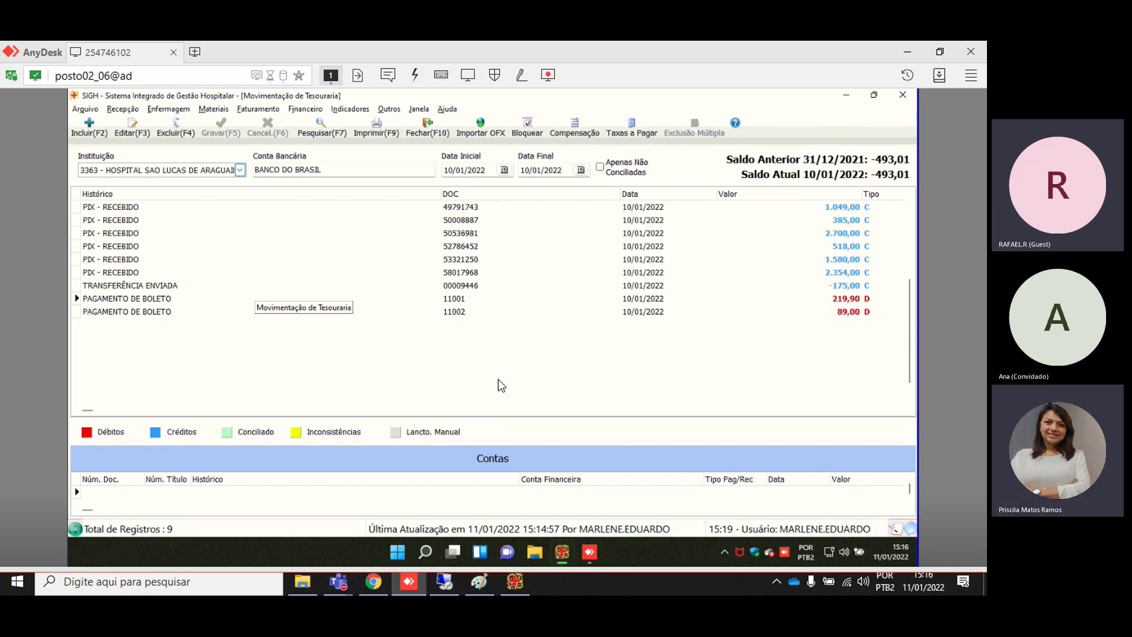
Search open payables of every nature due 10/01/2022 to match the 219,90 boleto.
key(Down)
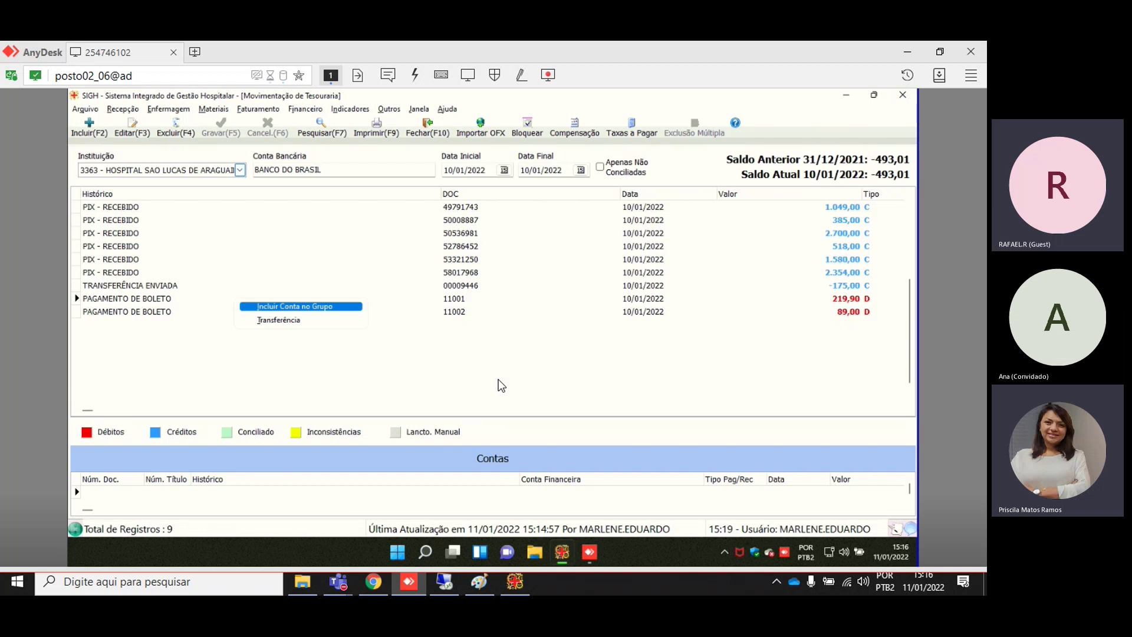
key(Return)
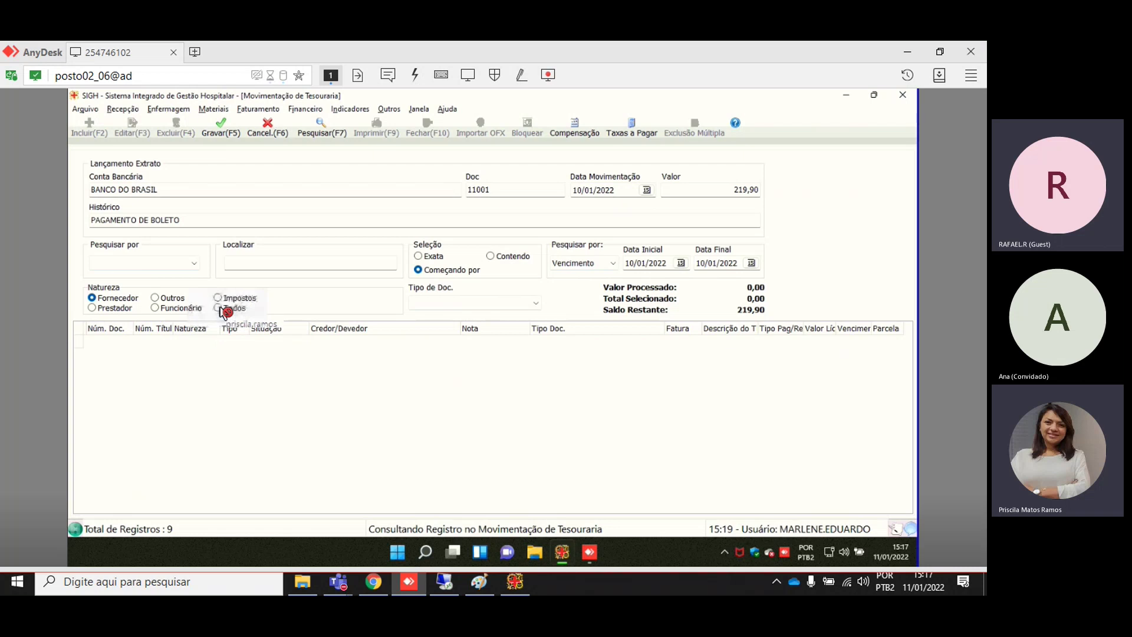
click(220, 309)
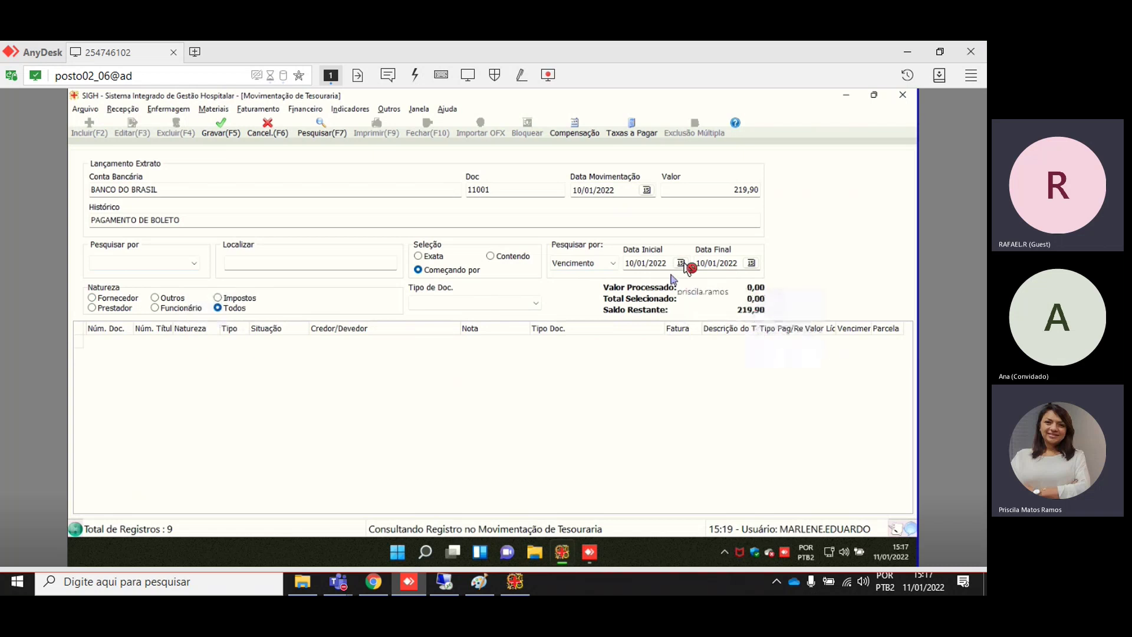
click(319, 132)
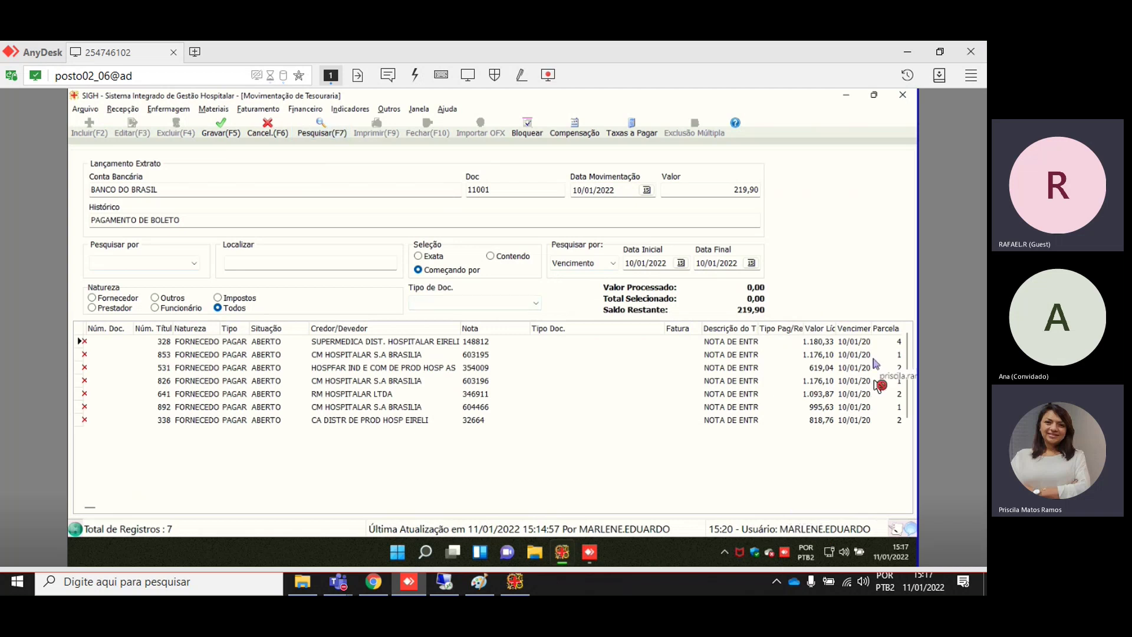
Set the due-date range to 01/01/2022–31/01/2022 and rerun the search, listing 238 payables.
click(681, 263)
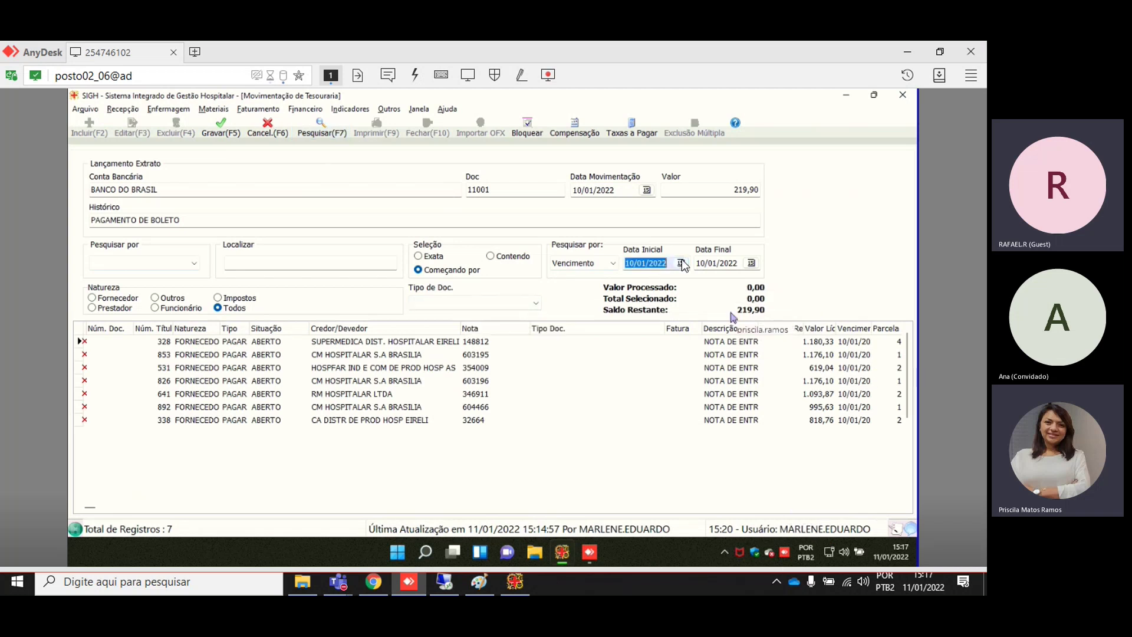
click(673, 316)
click(586, 379)
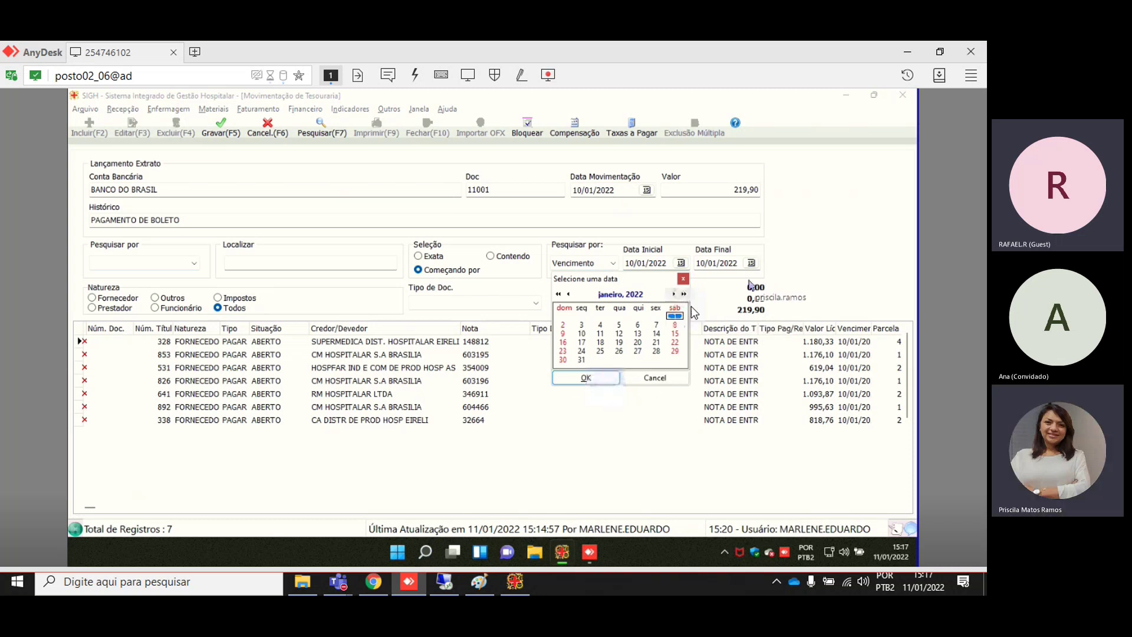
click(586, 378)
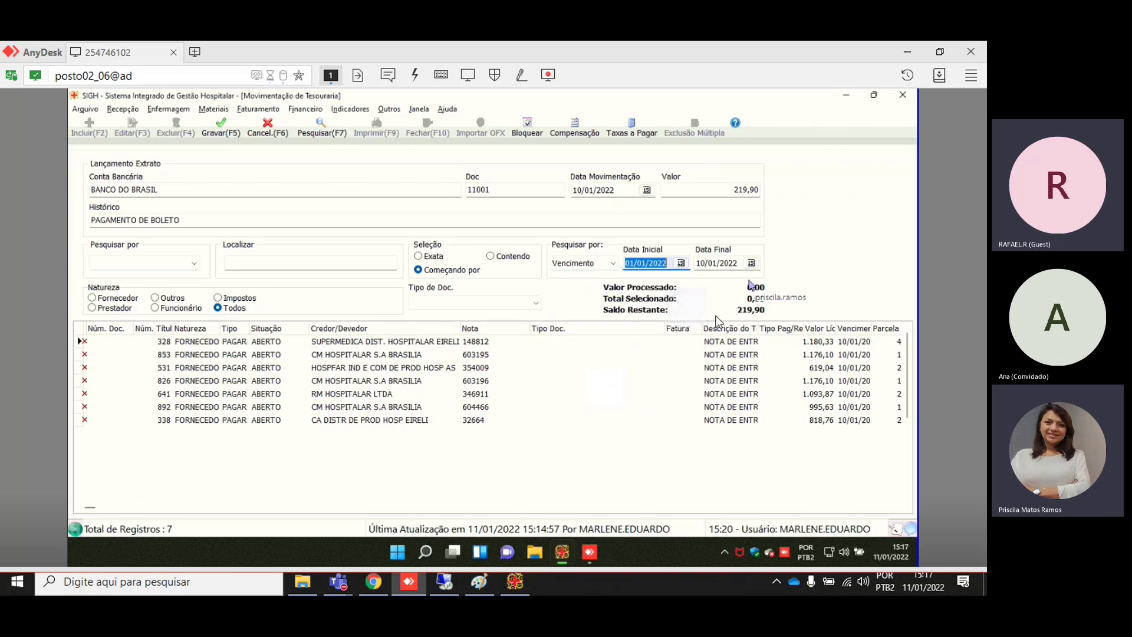
click(750, 264)
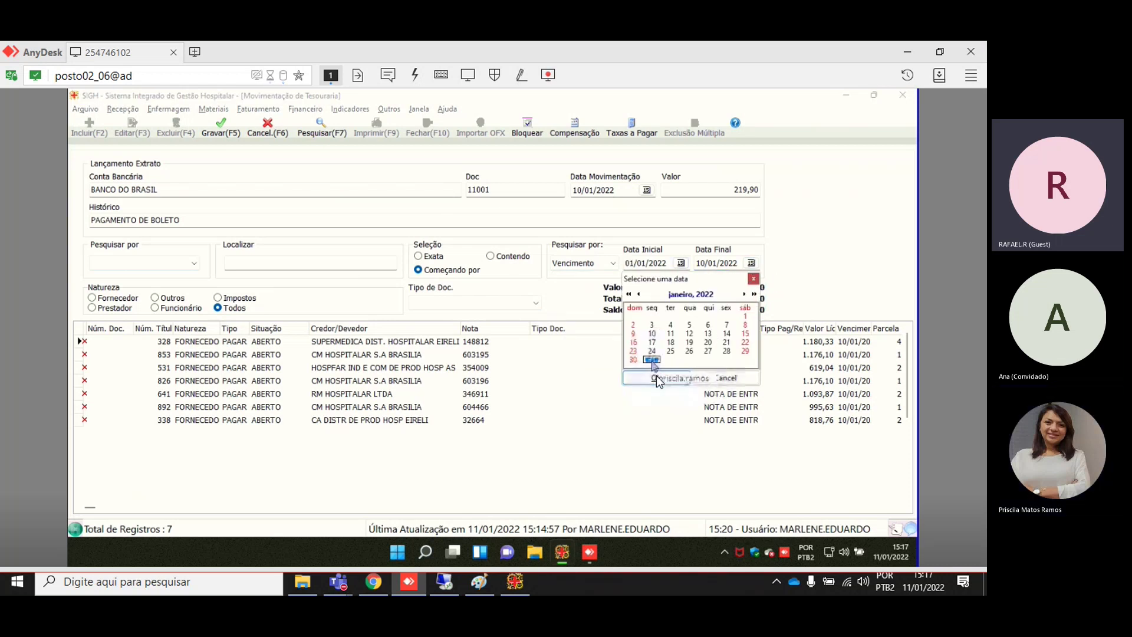
click(656, 377)
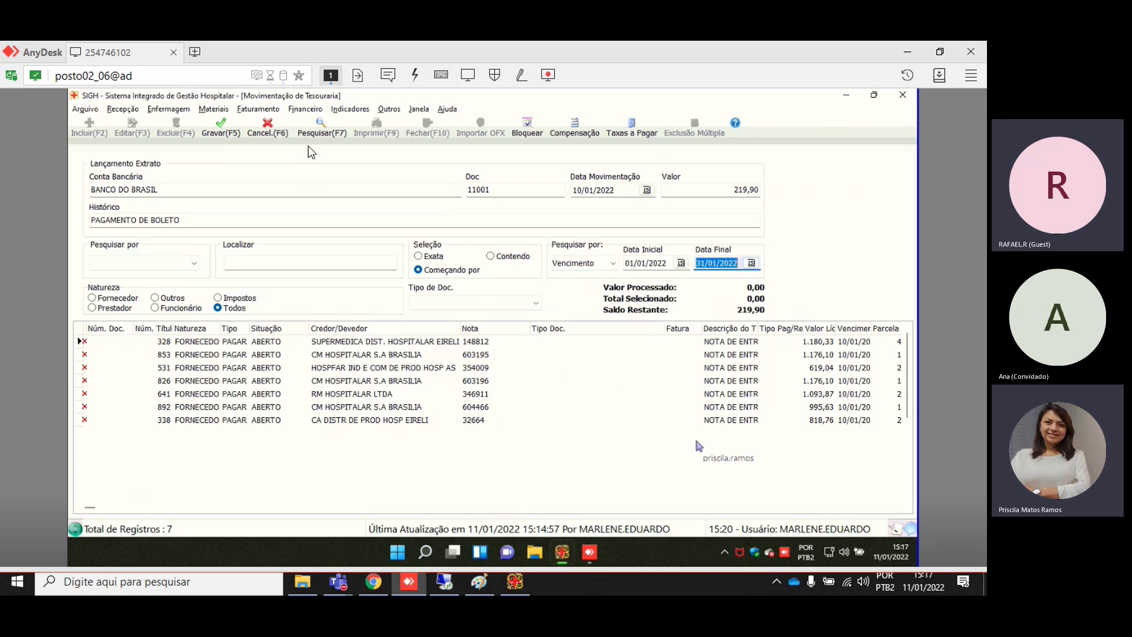
click(328, 133)
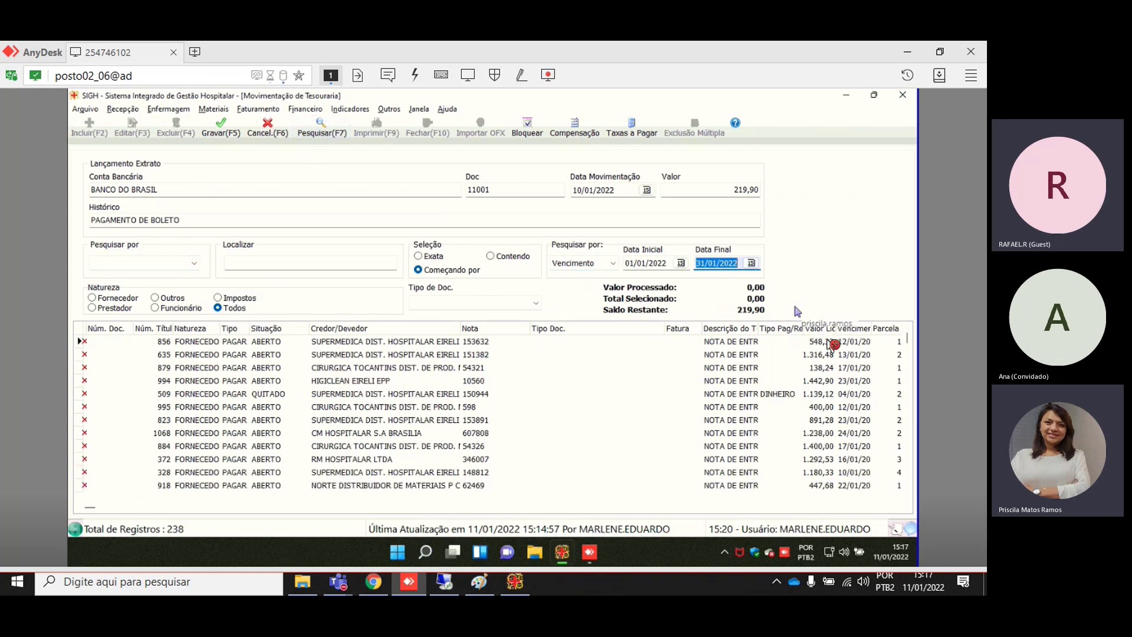
Sort the payables by Valor ascending and scroll to amounts near 219,90, such as 202,17 and 220,34.
click(828, 332)
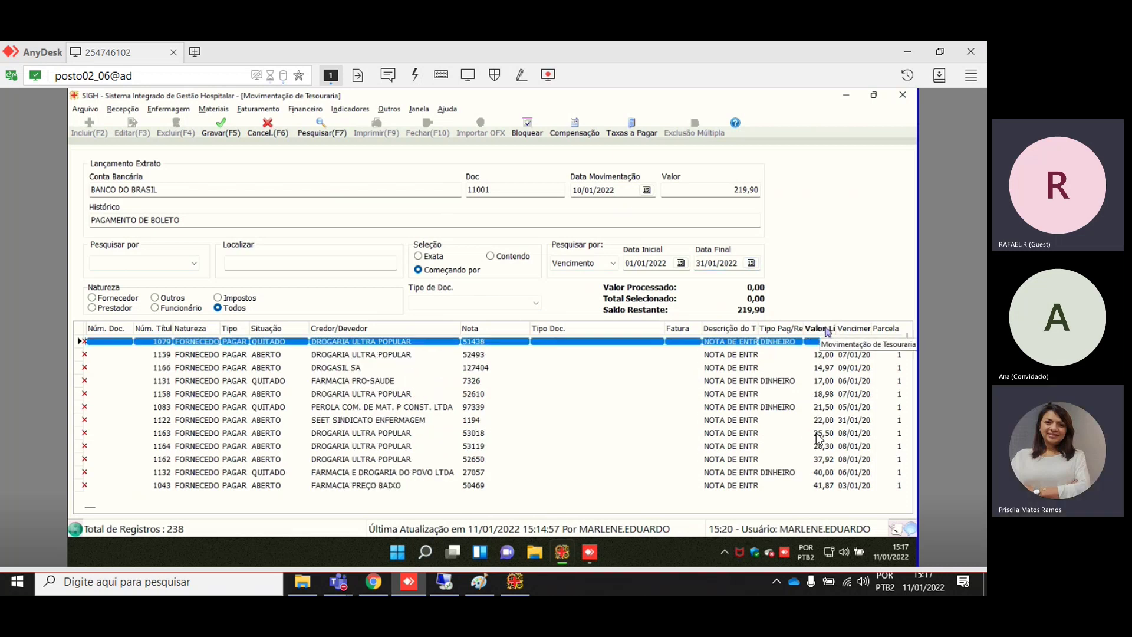
scroll(873, 383, down, 19)
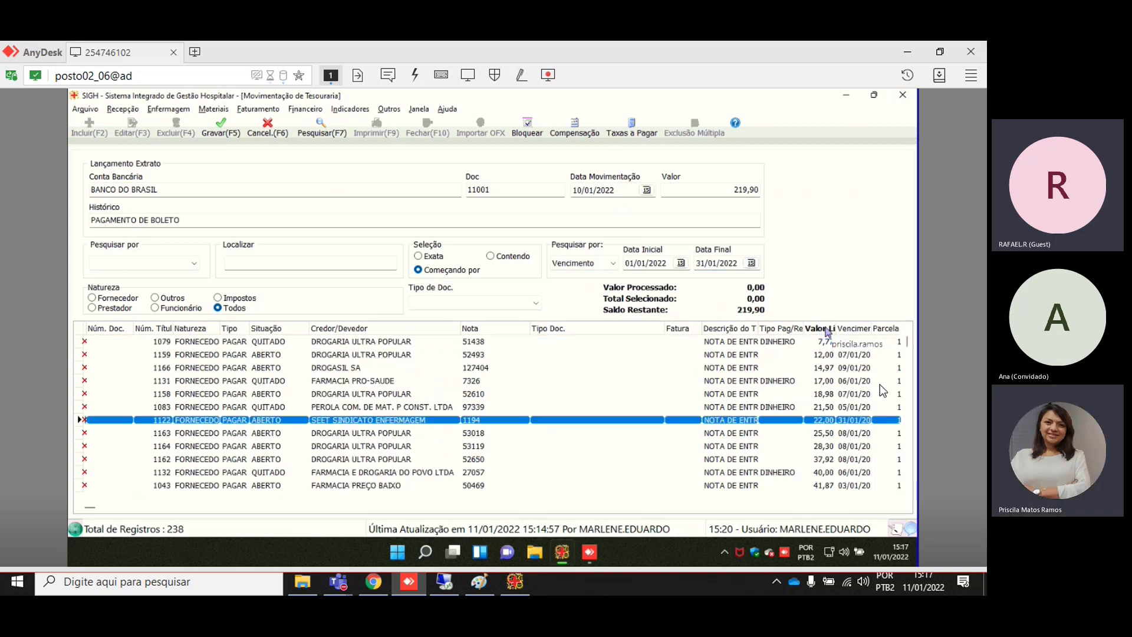
scroll(873, 383, down, 8)
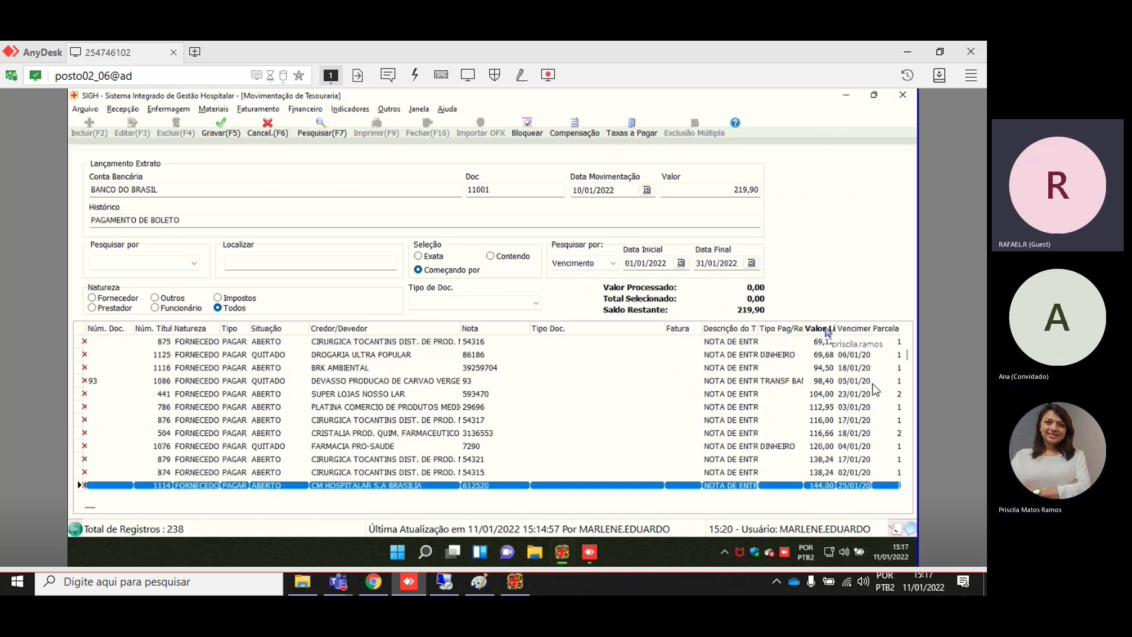
scroll(854, 354, down, 2)
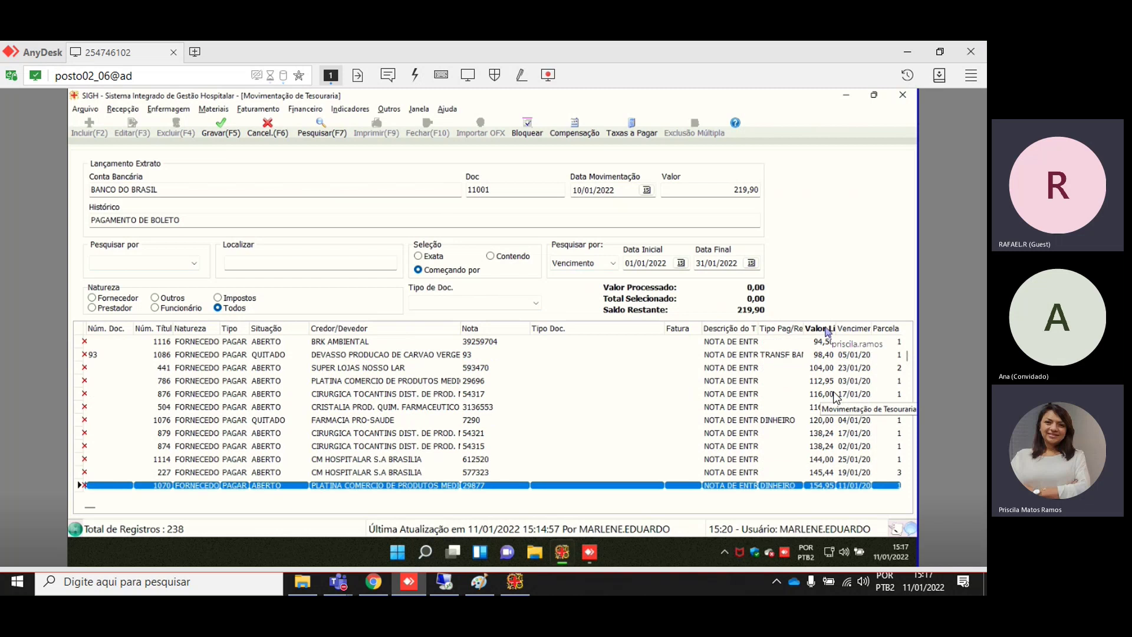
click(836, 395)
scroll(819, 407, down, 7)
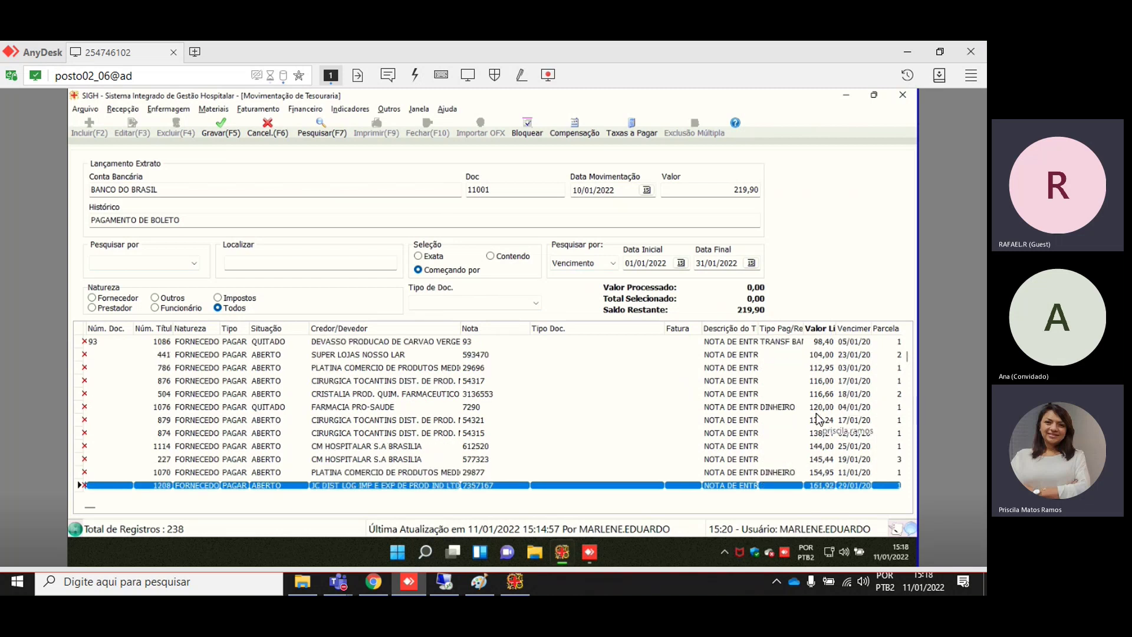
scroll(819, 419, down, 3)
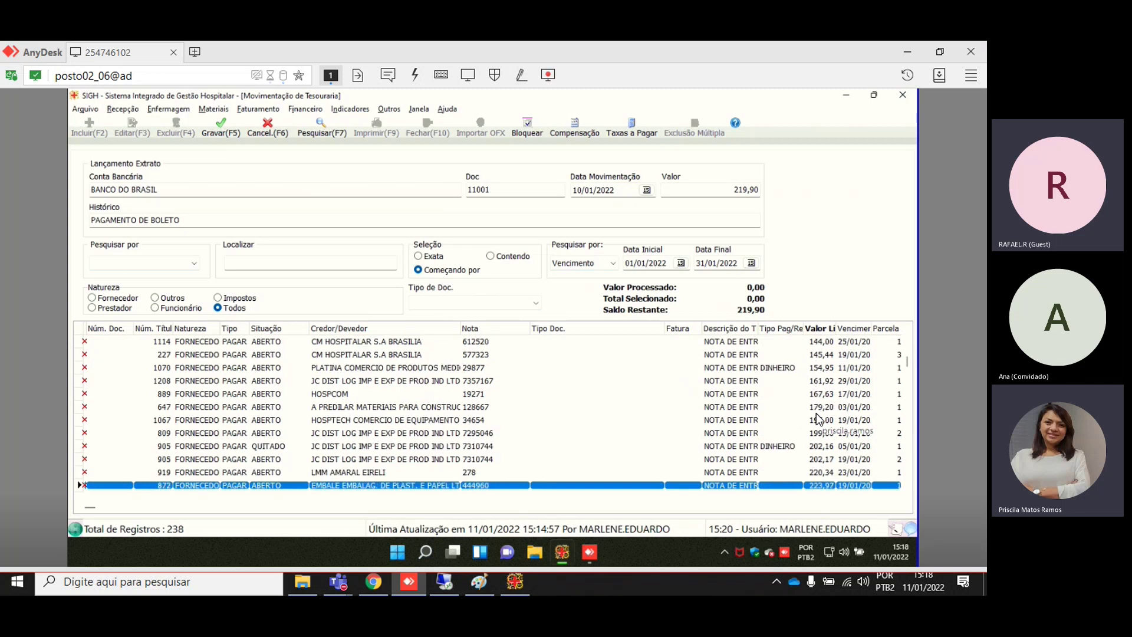
scroll(819, 420, down, 1)
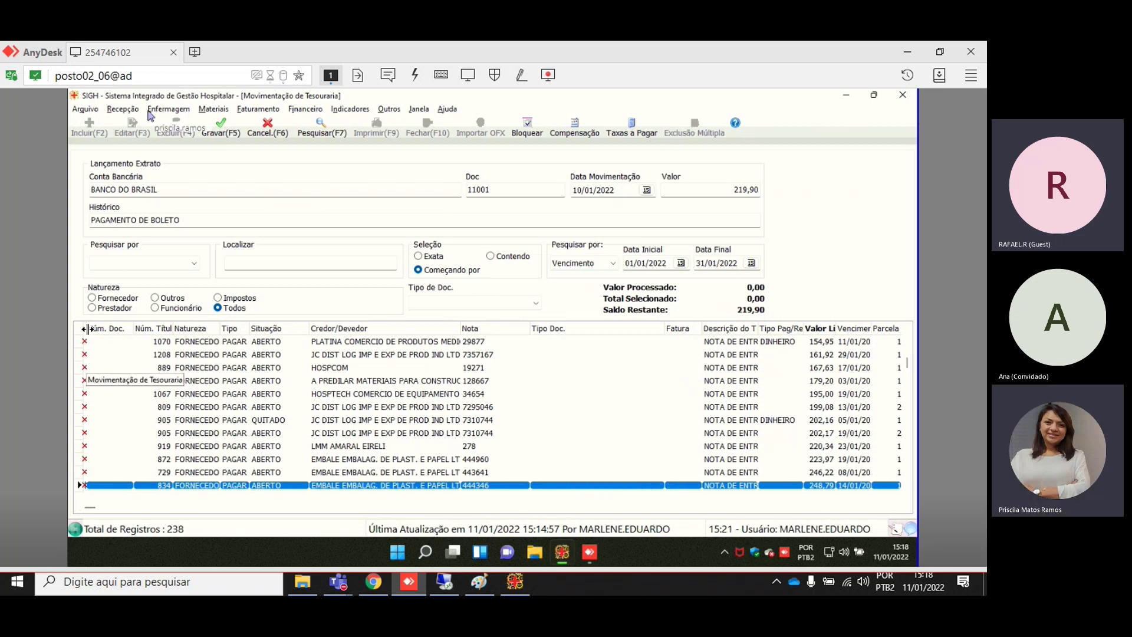
Widen the Sele column and mark title 889 (HOSPCOM, 167,63), leaving 52,27 remaining.
drag(101, 328, 115, 328)
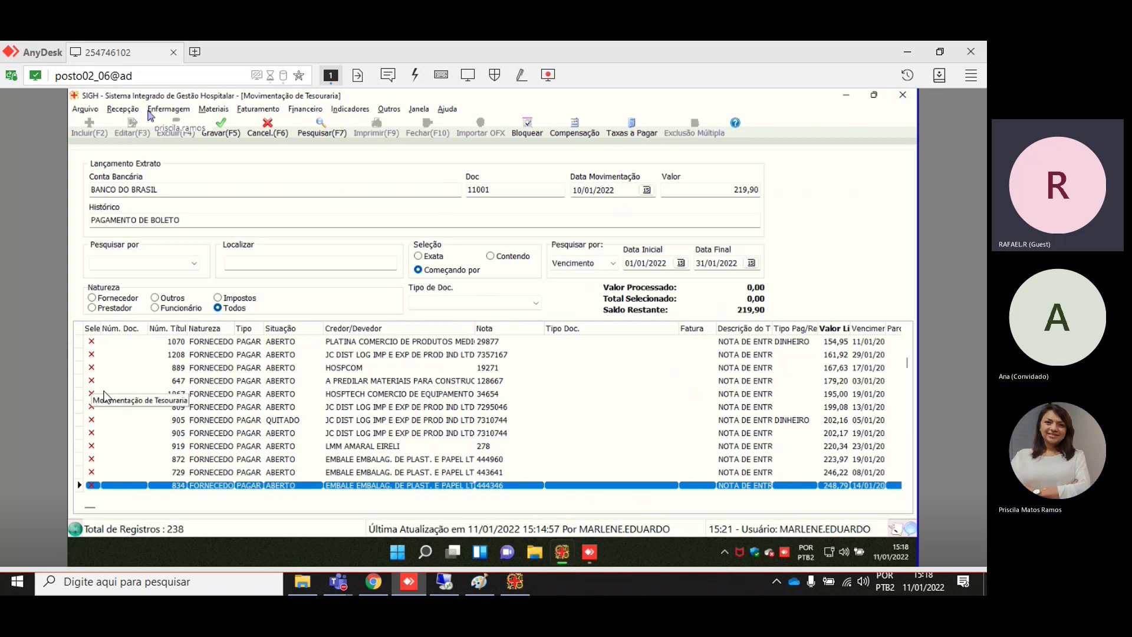
click(199, 367)
click(92, 368)
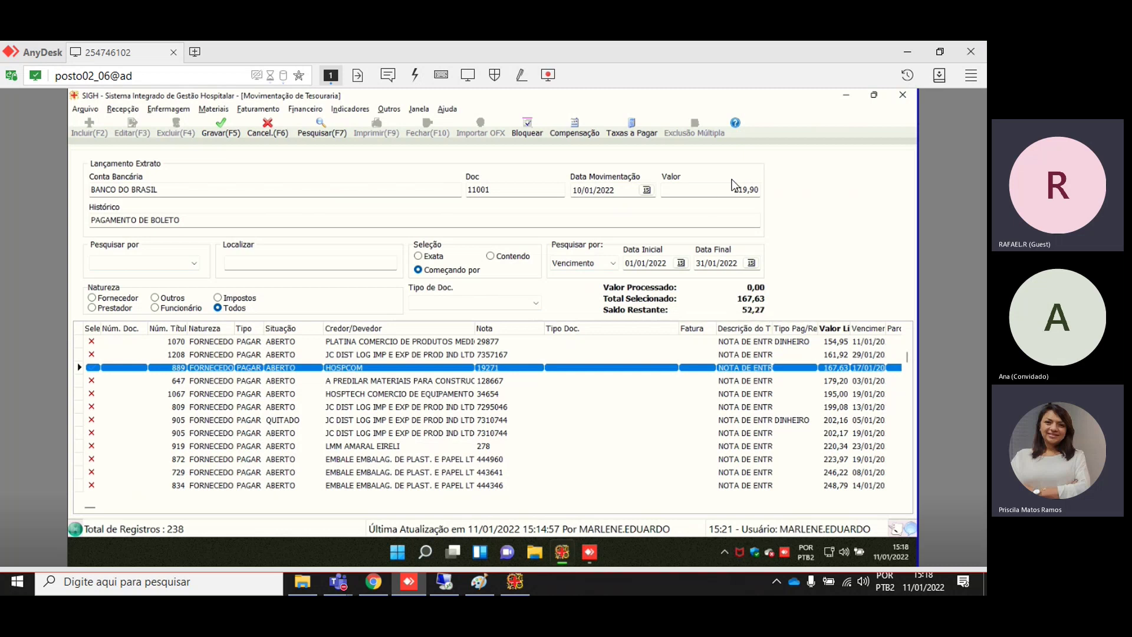
Test titles 889, 647, 1067, 809 and both 905s together against the boleto, then unmark them all.
click(92, 368)
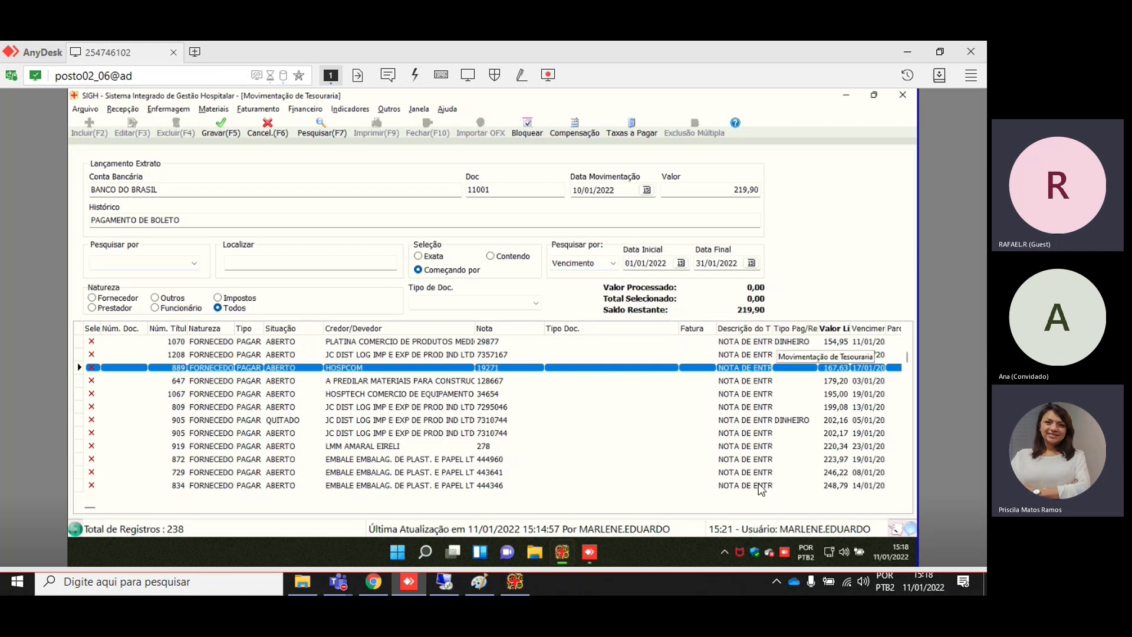
click(90, 367)
click(93, 380)
click(93, 389)
click(92, 407)
click(92, 420)
click(92, 433)
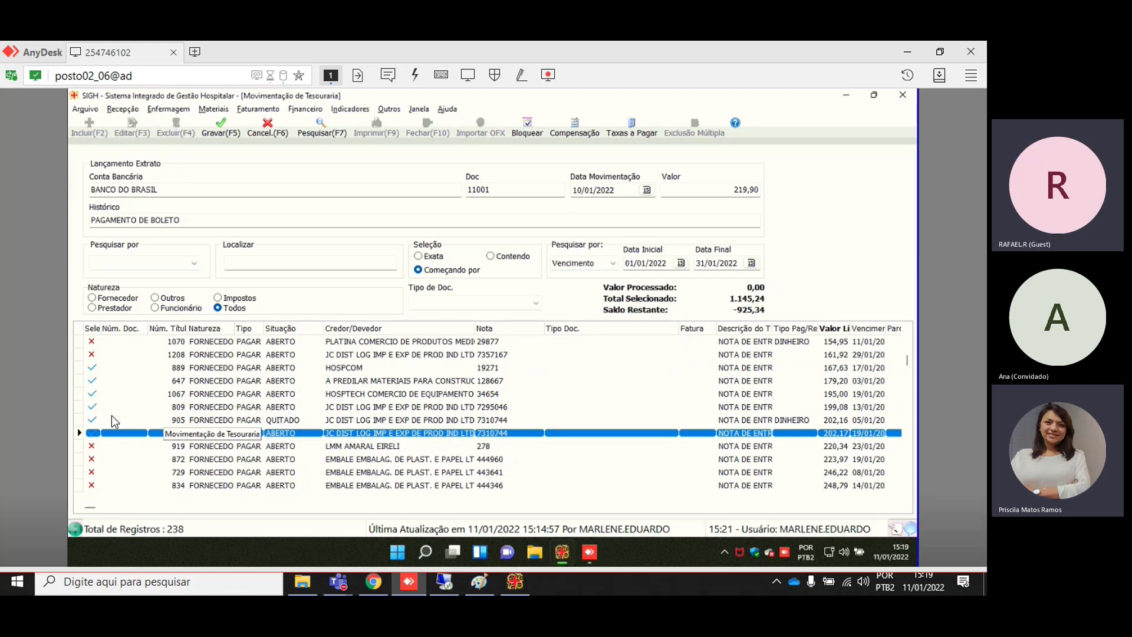
click(92, 433)
click(92, 406)
click(92, 420)
click(92, 394)
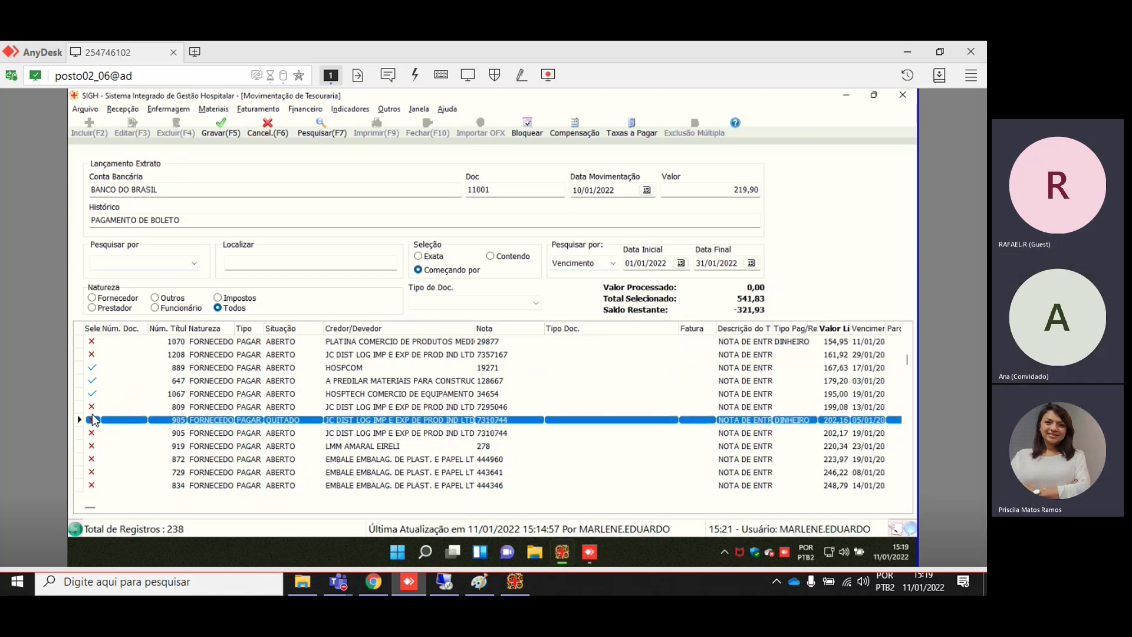
click(92, 380)
click(91, 367)
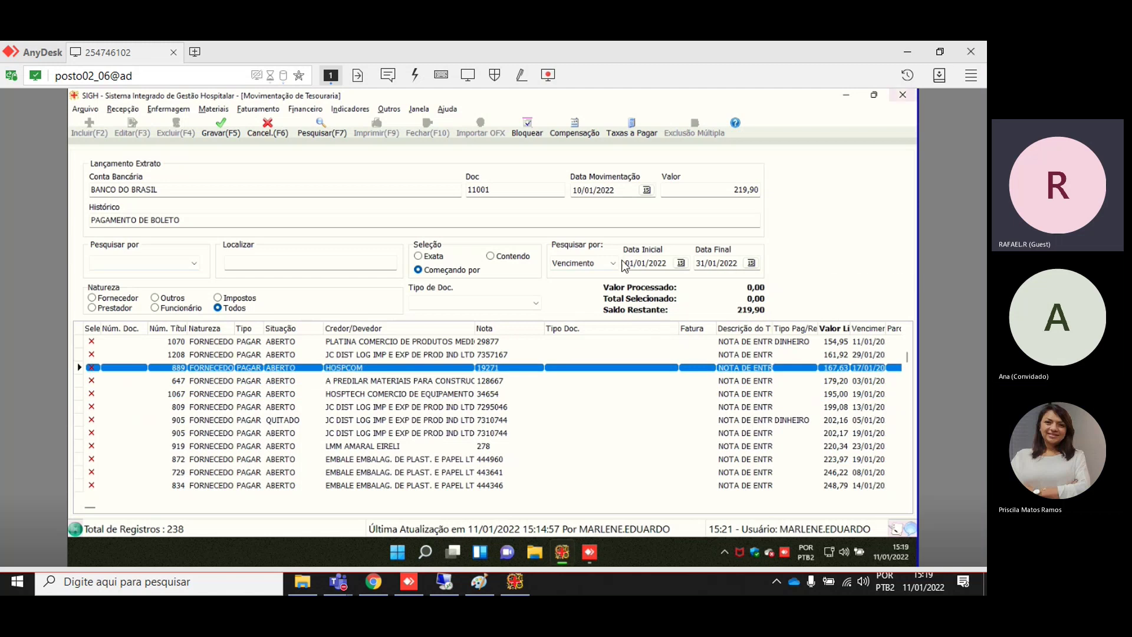
Test titles 647, 1067, 809 and both 905s without 889, then clear them so 219,90 remains.
click(347, 382)
click(348, 394)
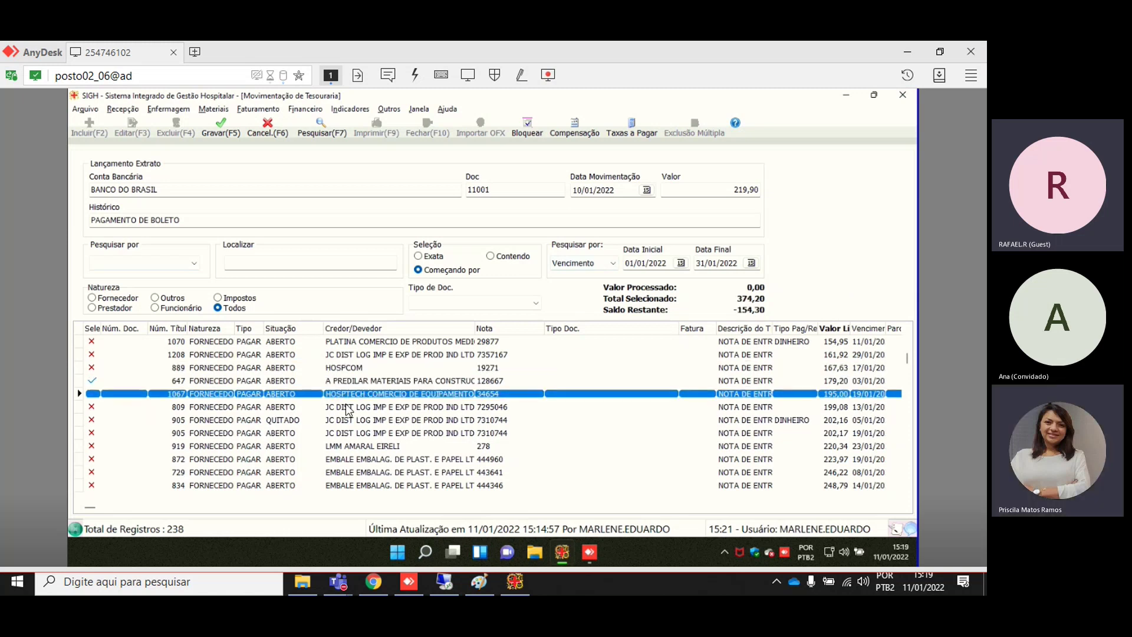
click(347, 406)
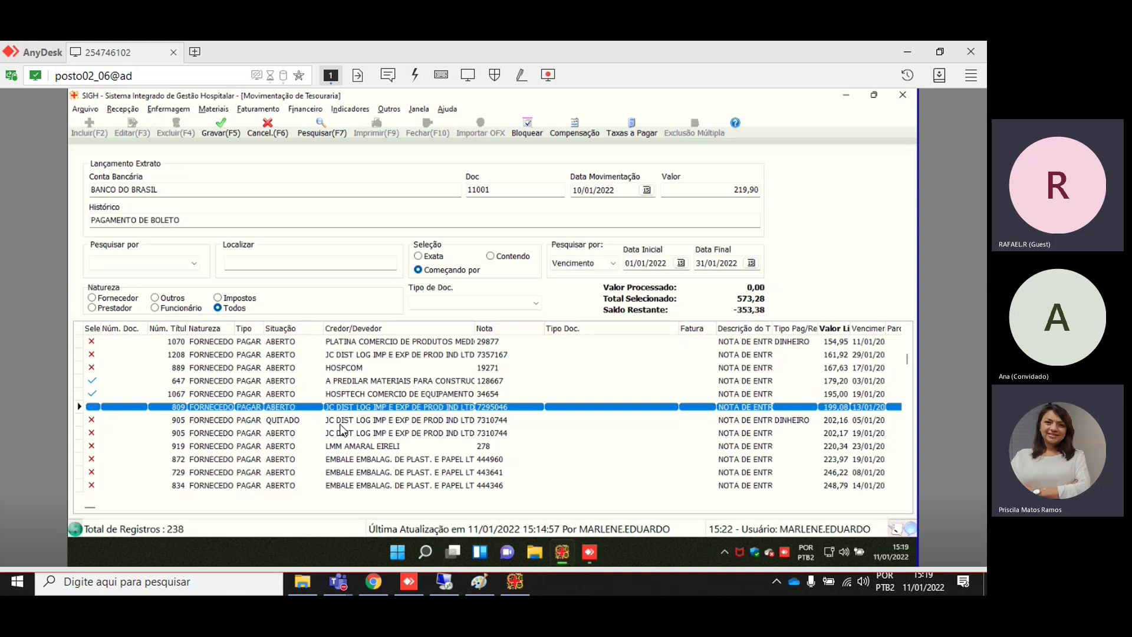
click(341, 420)
click(342, 433)
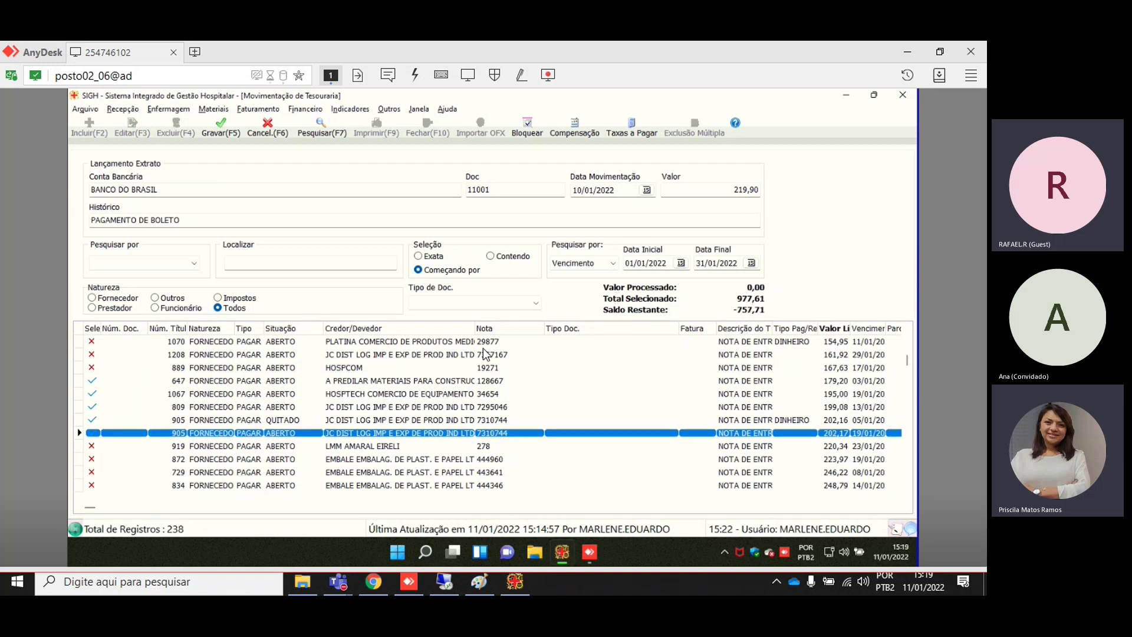
click(92, 433)
click(94, 419)
click(92, 407)
click(92, 394)
click(92, 380)
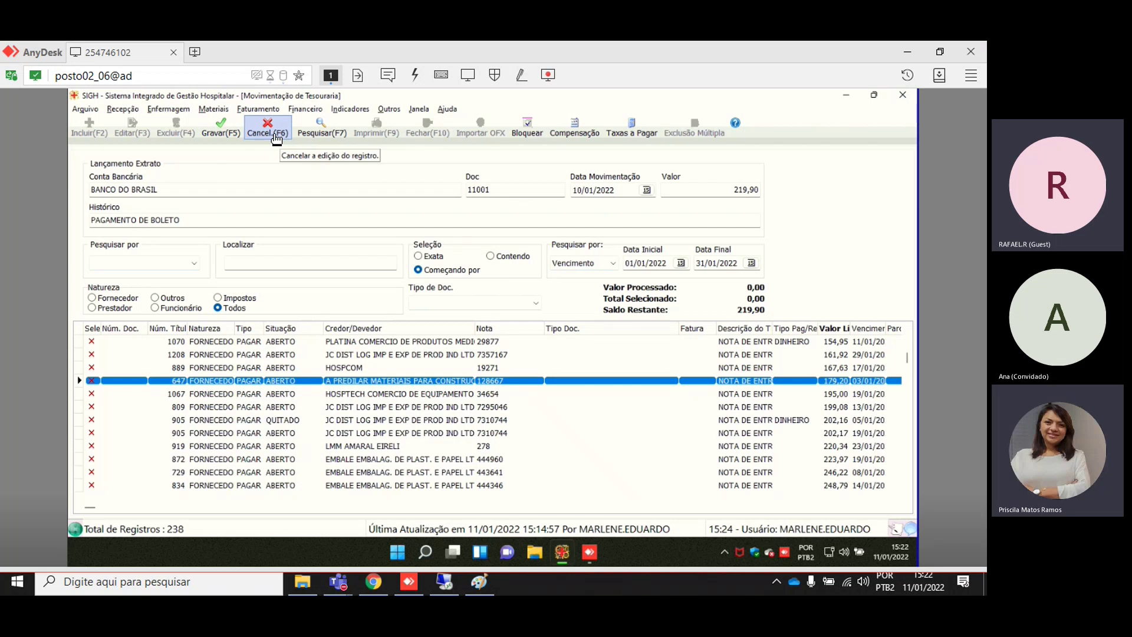
click(403, 398)
click(401, 407)
click(401, 420)
click(401, 432)
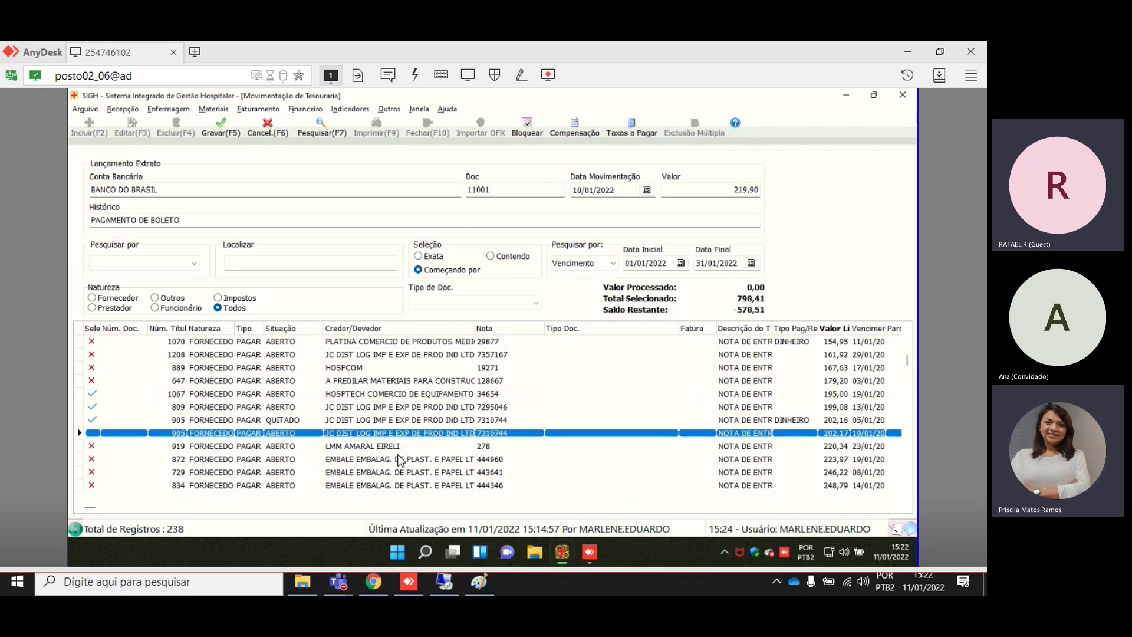
click(400, 445)
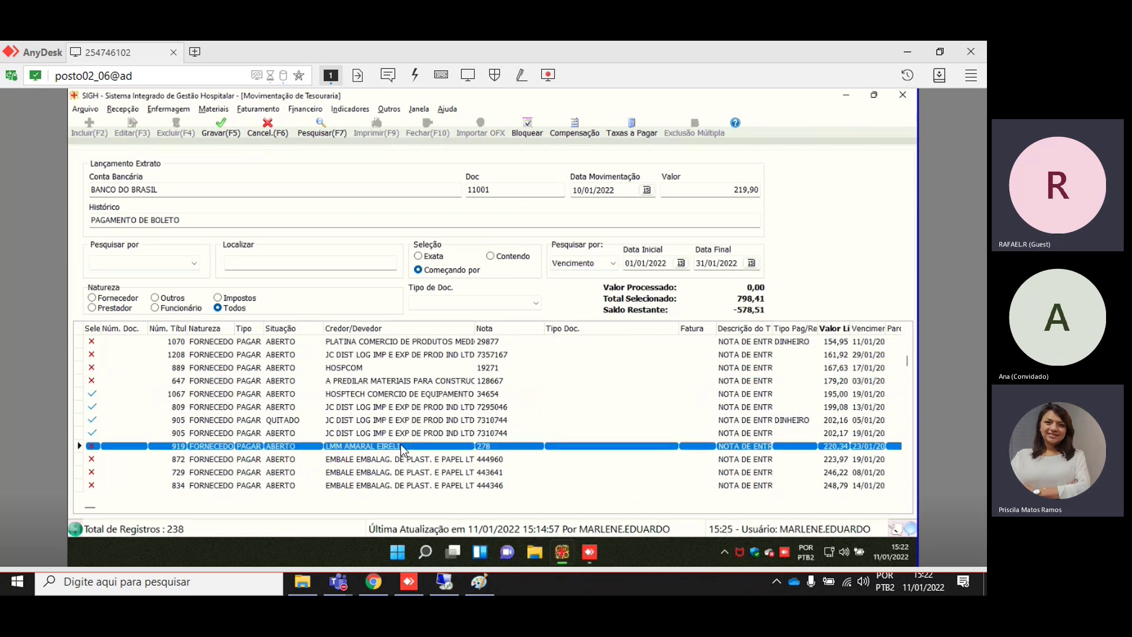
click(411, 393)
click(400, 407)
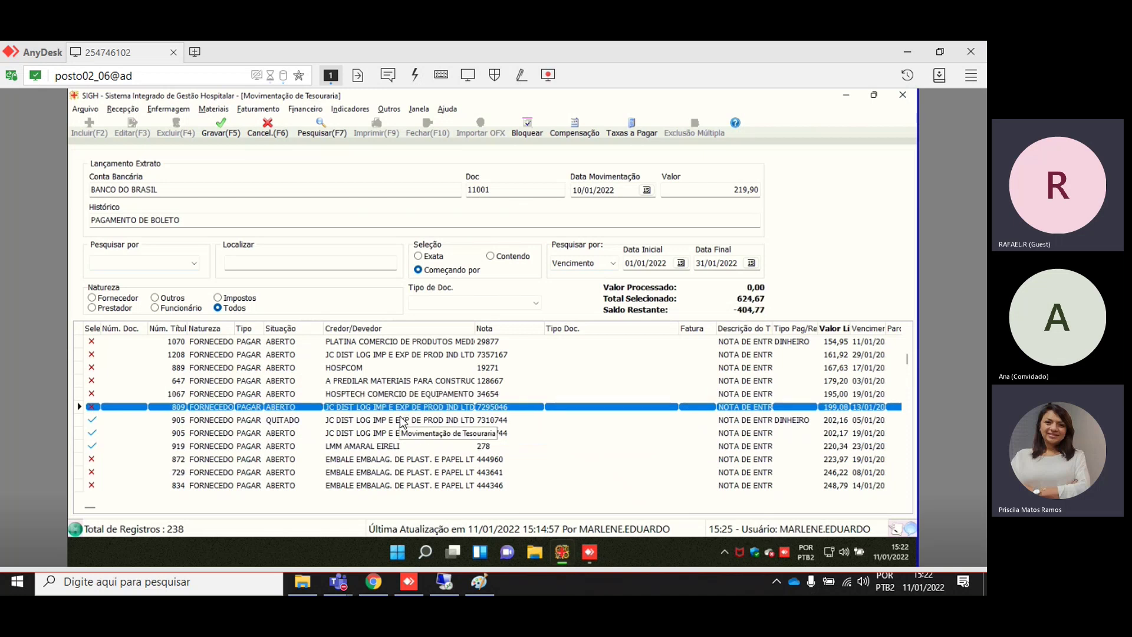
click(401, 420)
click(401, 433)
click(394, 446)
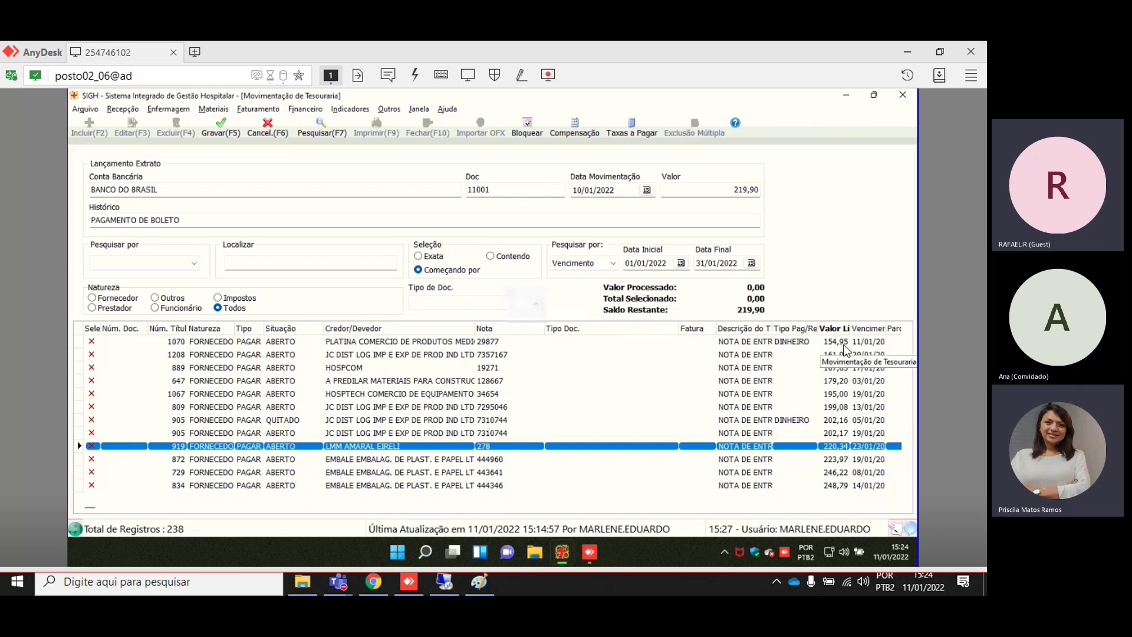
double_click(843, 344)
double_click(839, 357)
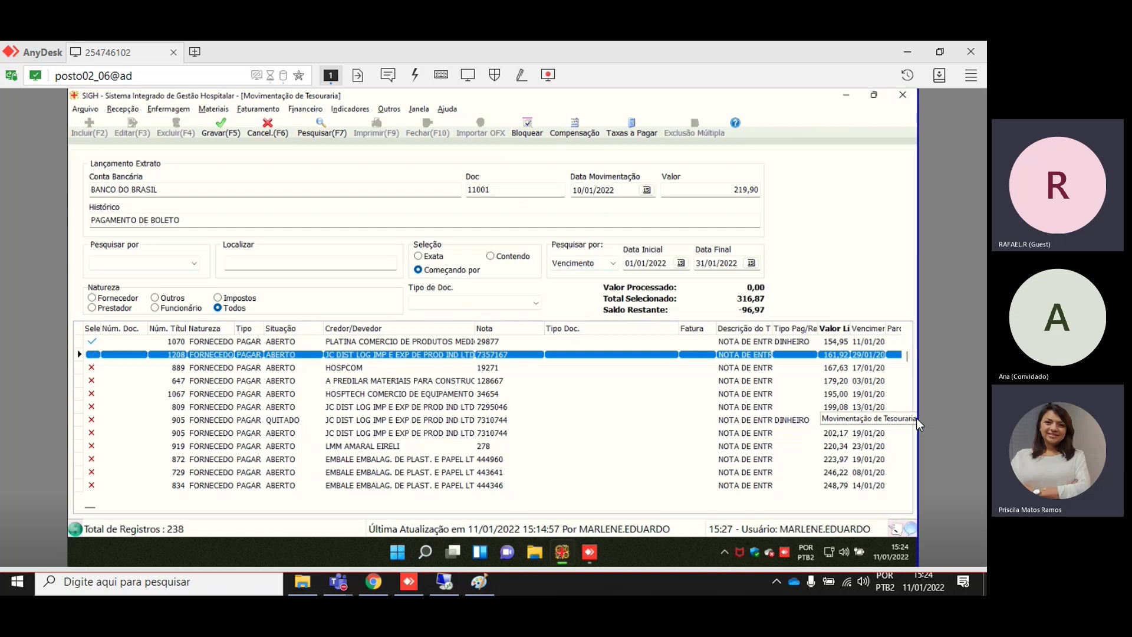
click(808, 353)
click(807, 342)
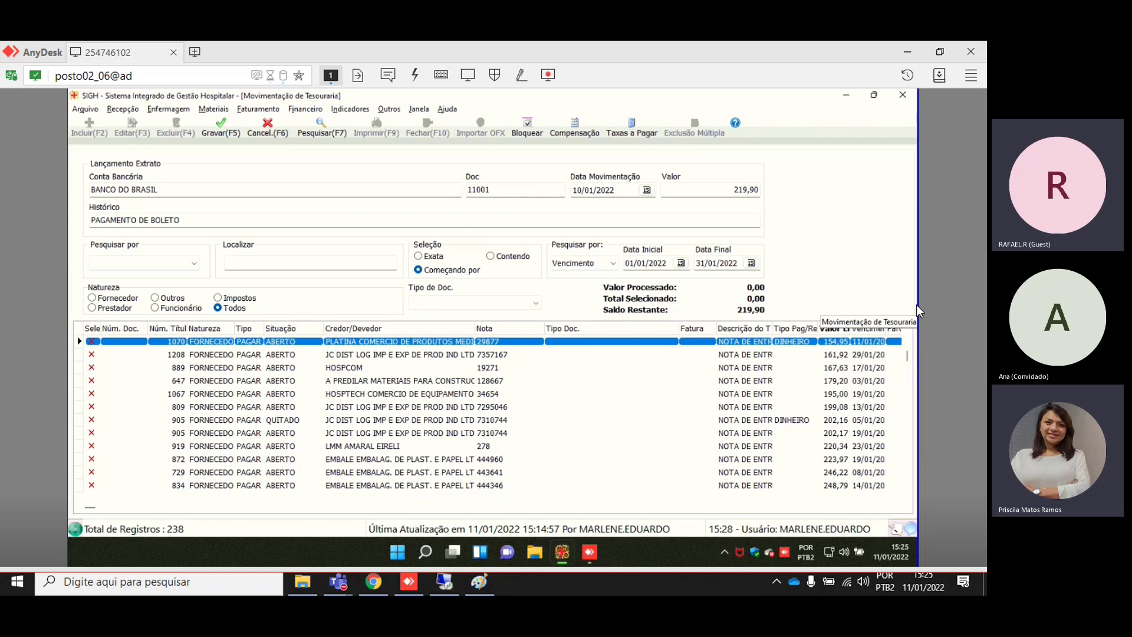
click(563, 129)
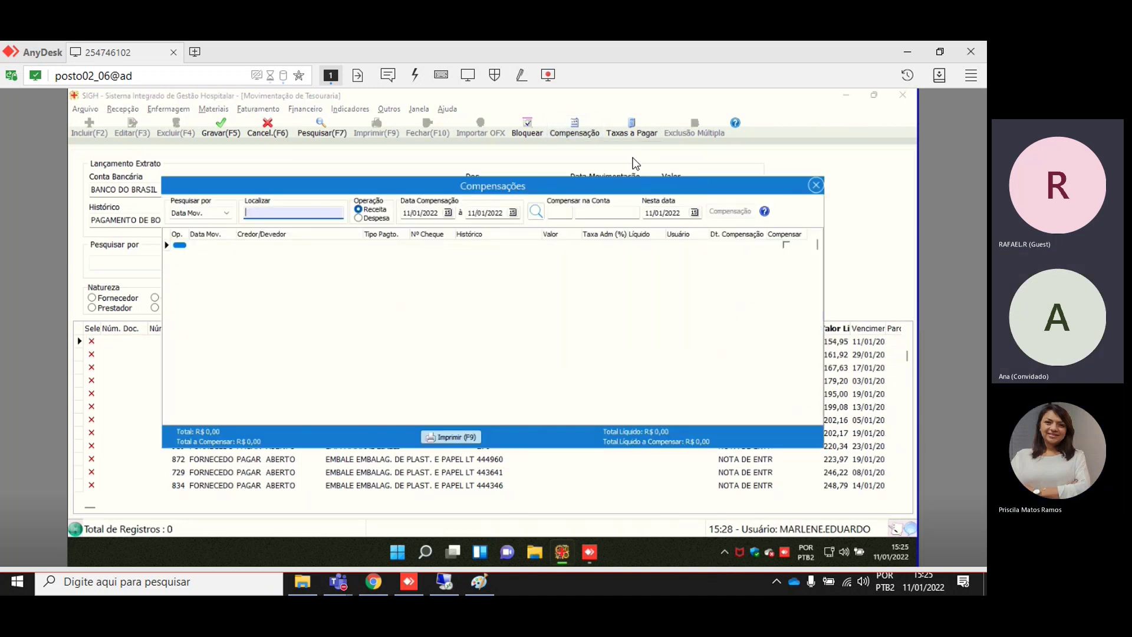
click(815, 185)
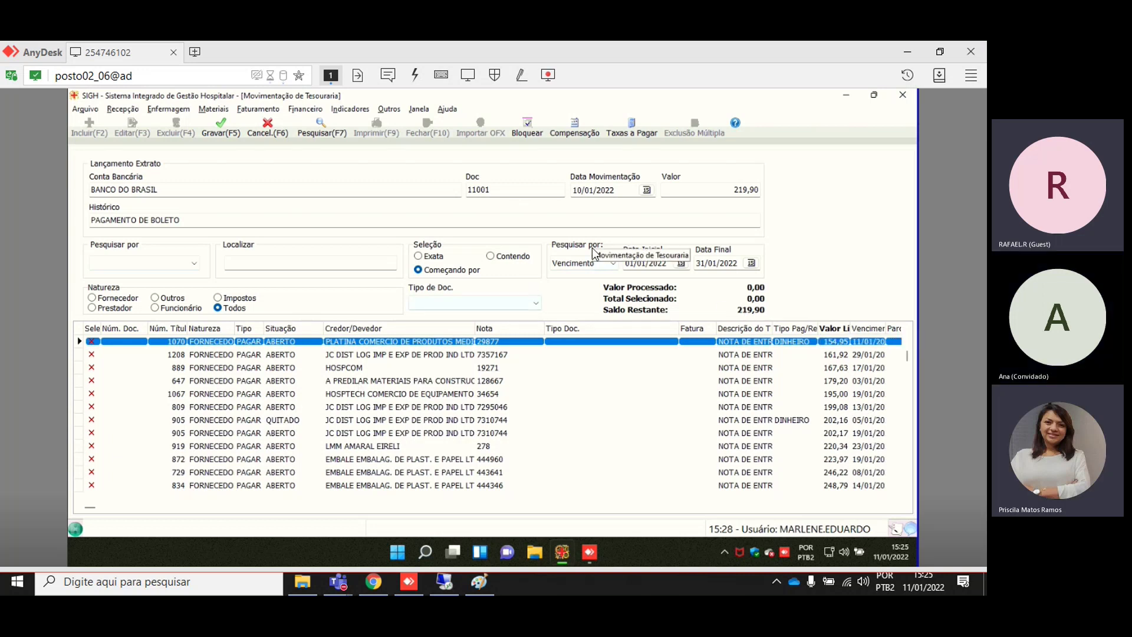
Mark payables 1070 (154,95) and 1208, for a 316,87 total and -96,97 remaining.
double_click(820, 342)
double_click(820, 355)
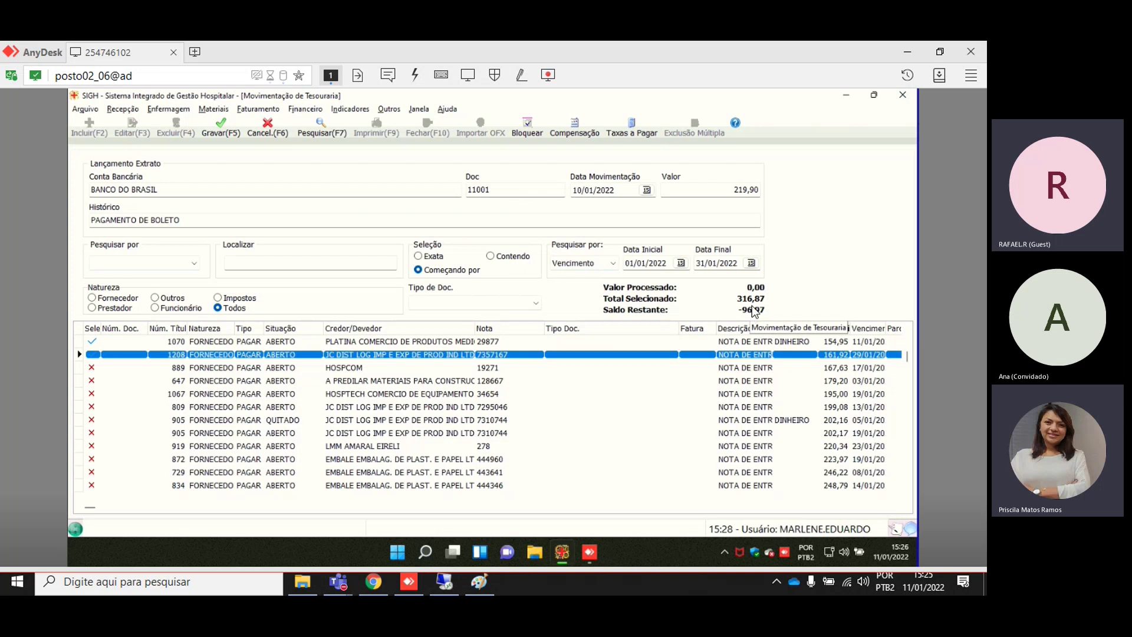
Unmark payables 1208 and 1070 to reset the total to 0,00, then switch to the Teams meeting window.
click(367, 356)
click(379, 343)
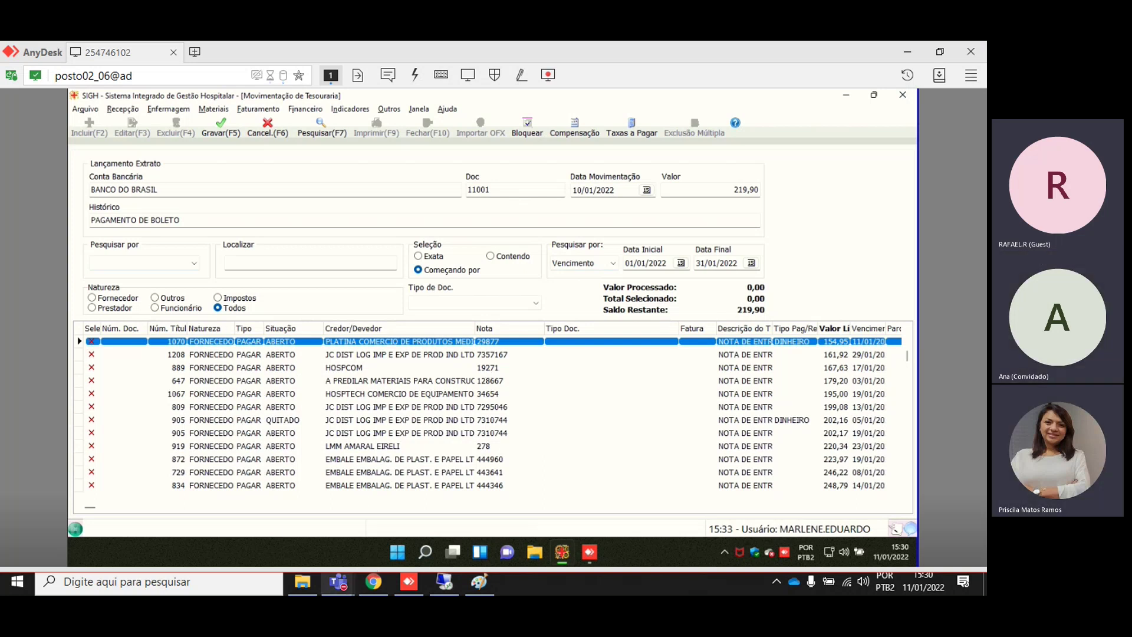
click(303, 582)
mouse_move(348, 584)
click(370, 523)
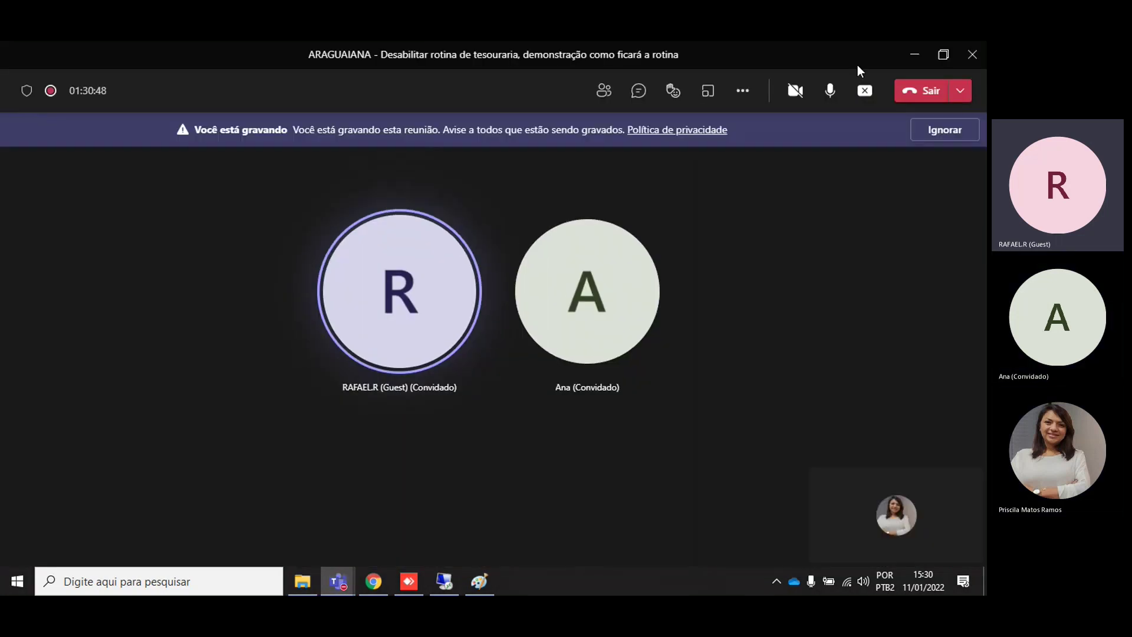